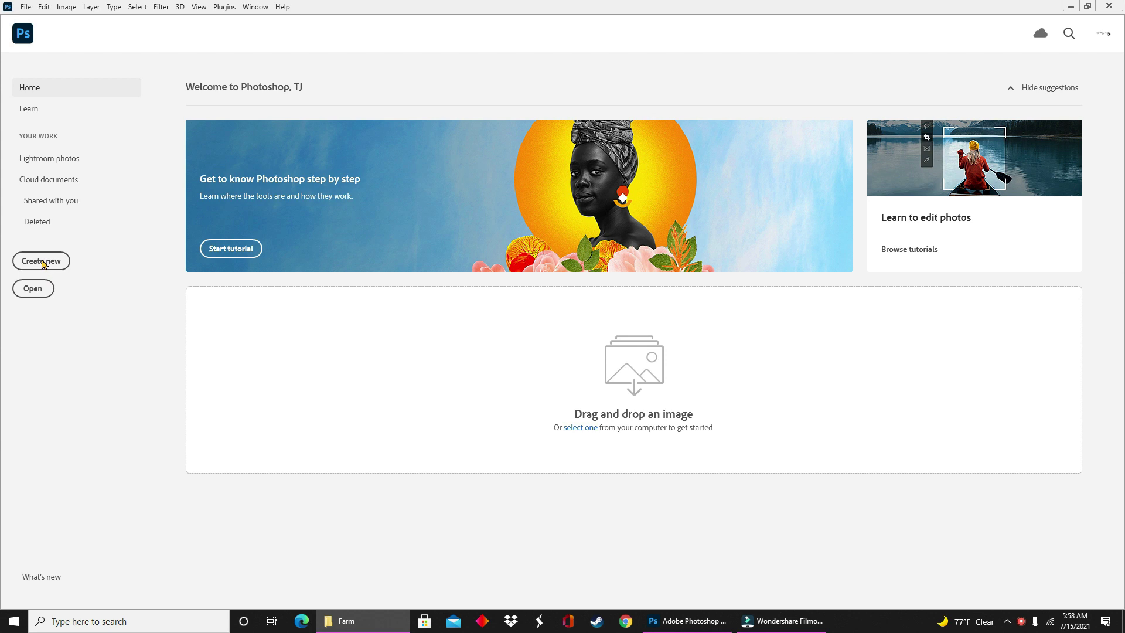
# Step: Create a new document 2 inches wide by 2 inches high at 300 pixels/inch
pyautogui.click(42, 262)
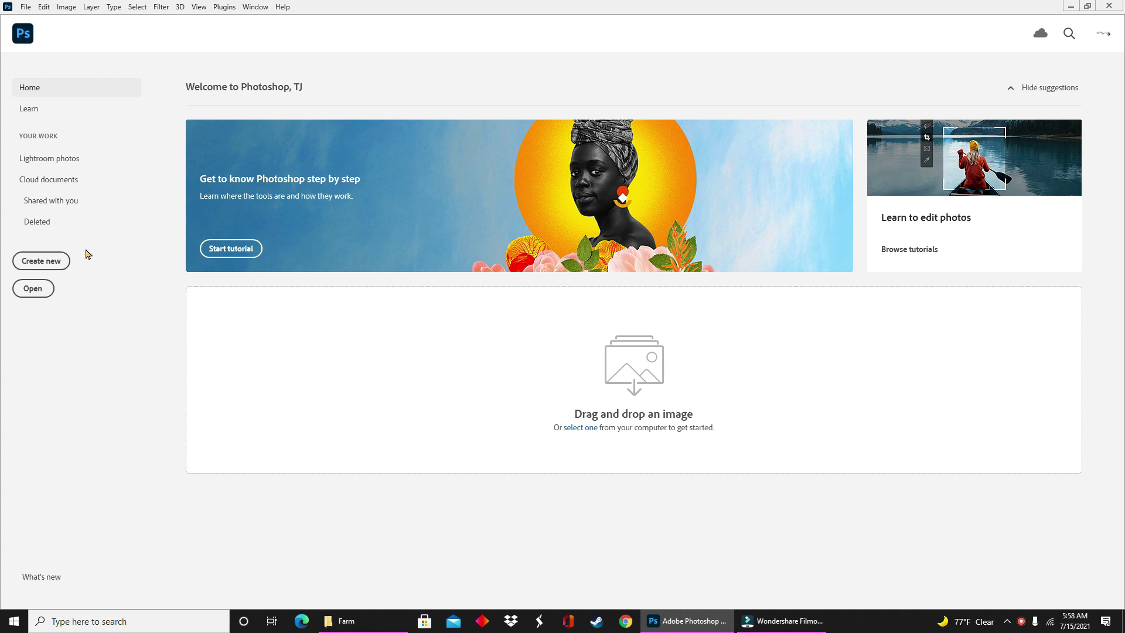
pyautogui.click(56, 267)
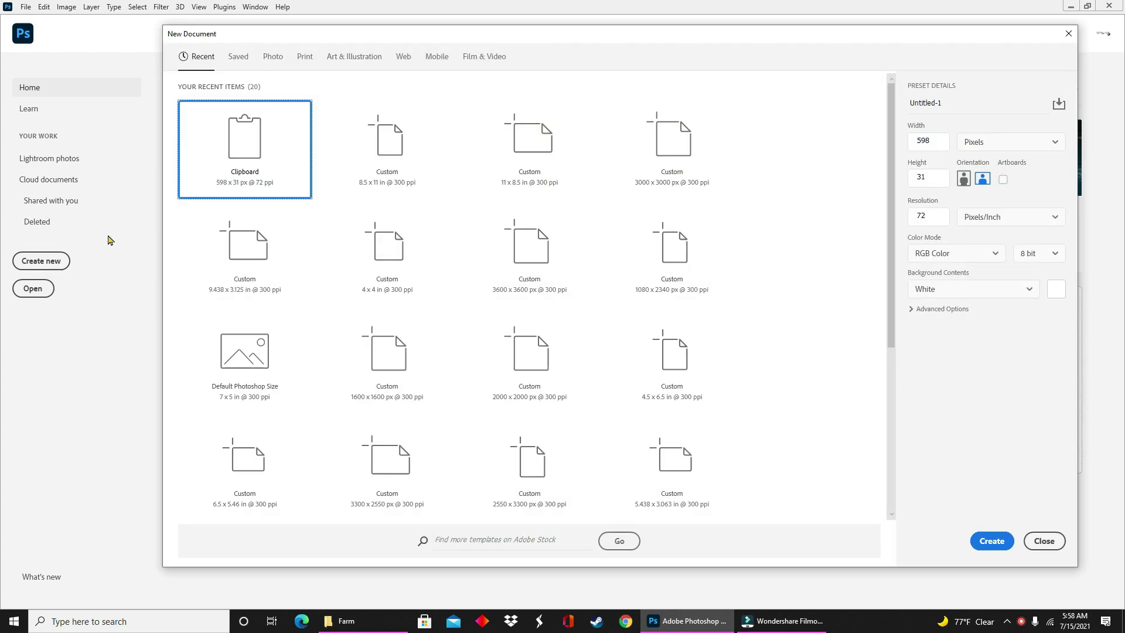
pyautogui.click(979, 144)
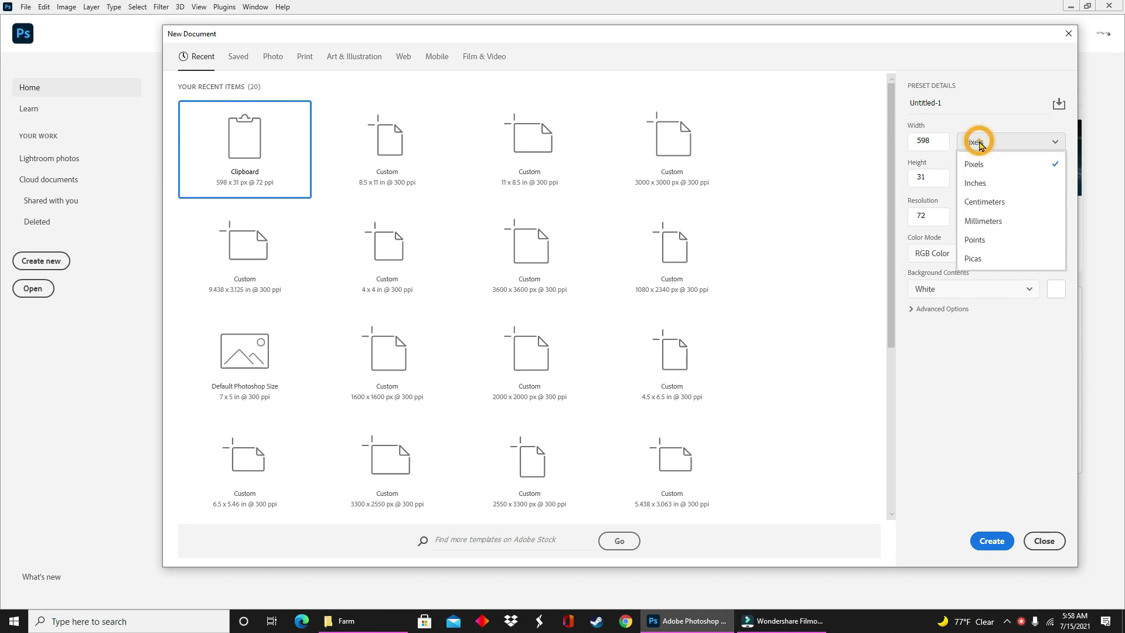
pyautogui.click(1001, 183)
pyautogui.moveTo(944, 142); pyautogui.dragTo(912, 142)
pyautogui.write('2')
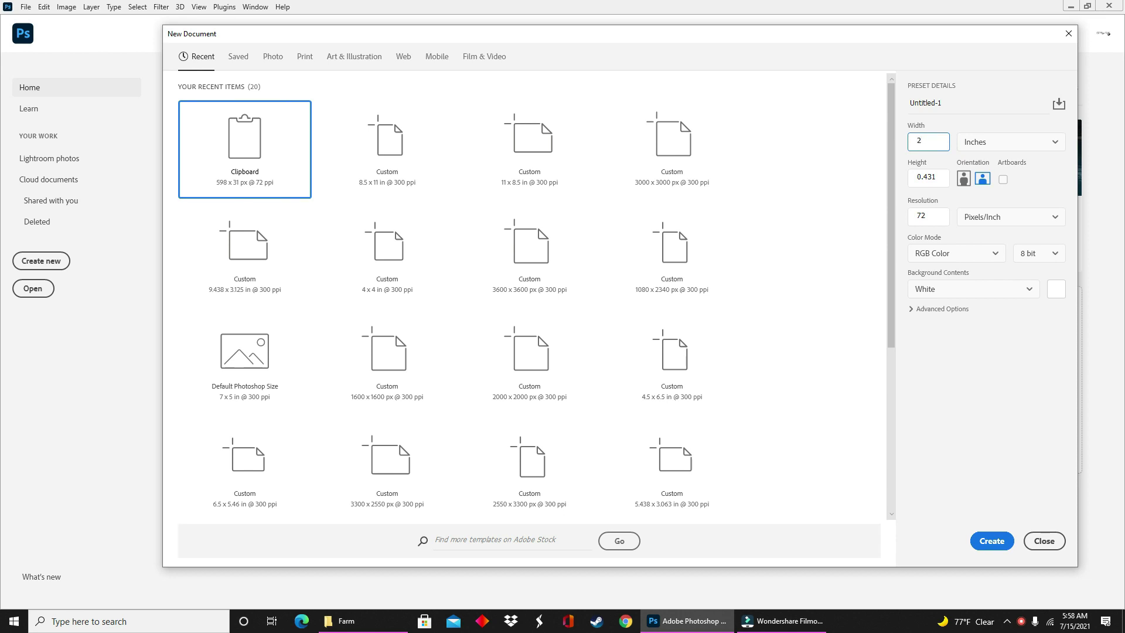
pyautogui.click(939, 173)
pyautogui.click(931, 217)
pyautogui.click(984, 536)
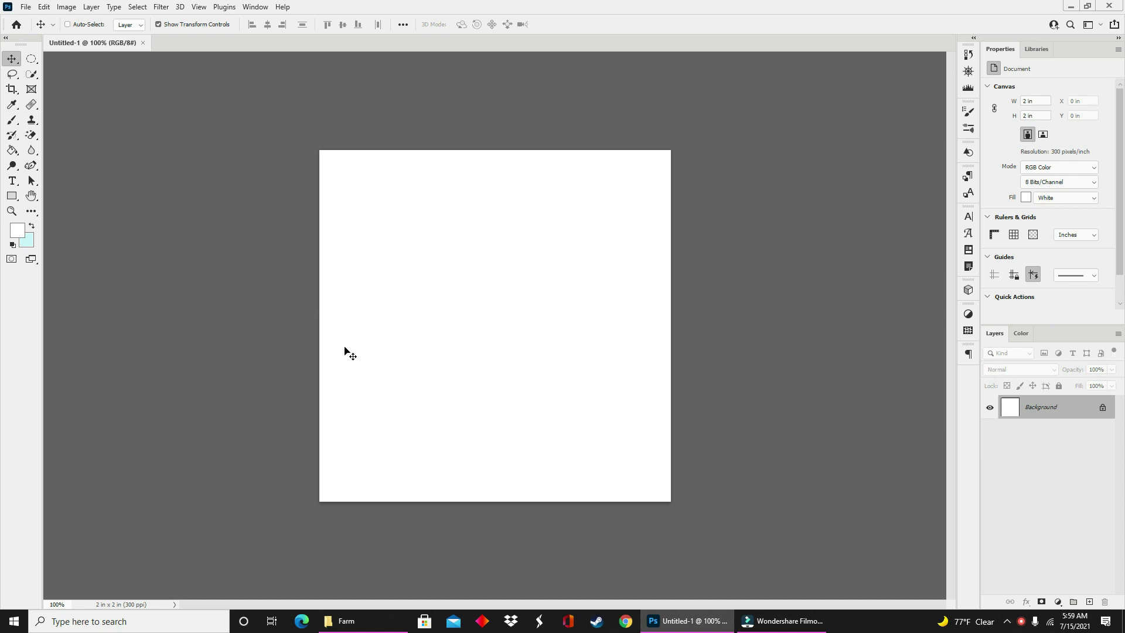
# Step: Draw an ellipse shape about 481 px wide and 502 px high on the canvas
pyautogui.scroll(2, 391, 432)
pyautogui.scroll(2, 390, 430)
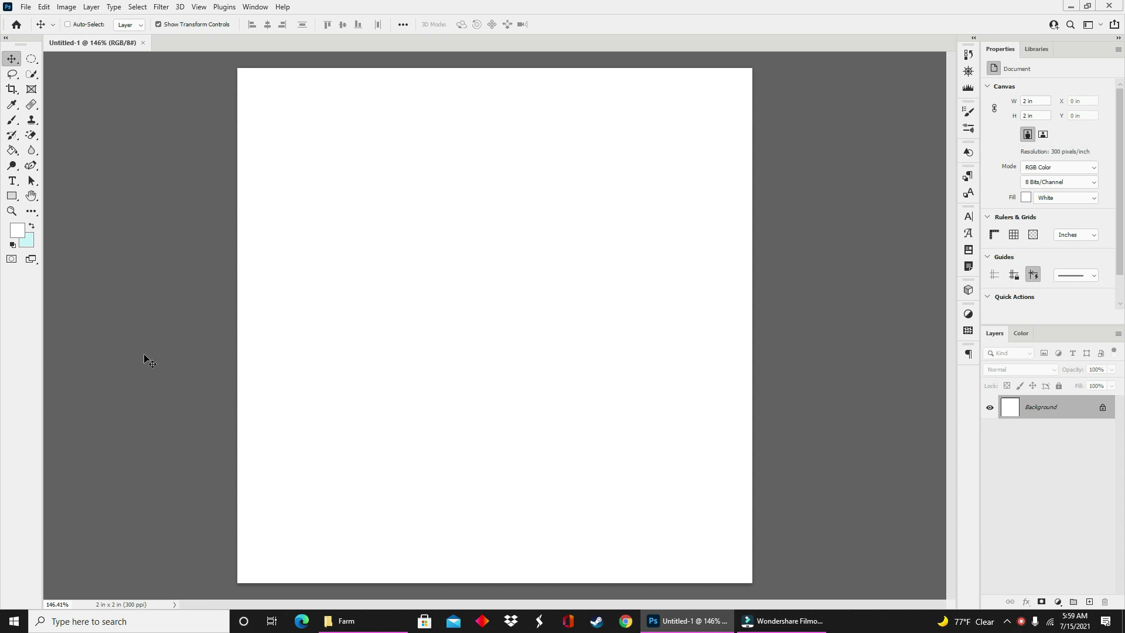
pyautogui.click(16, 202)
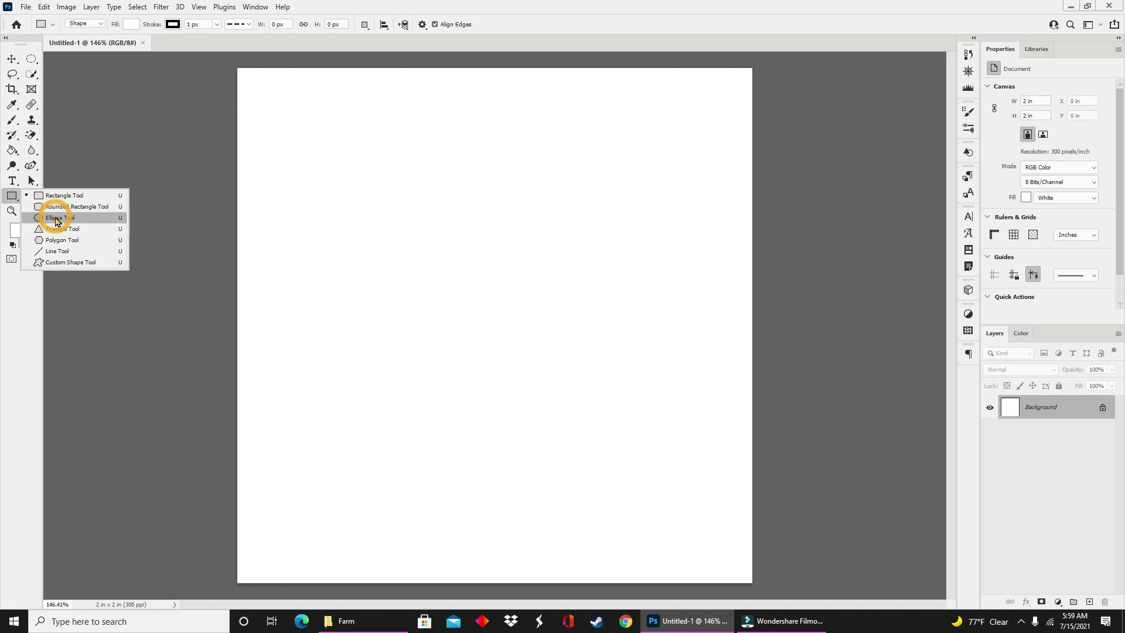
pyautogui.click(105, 218)
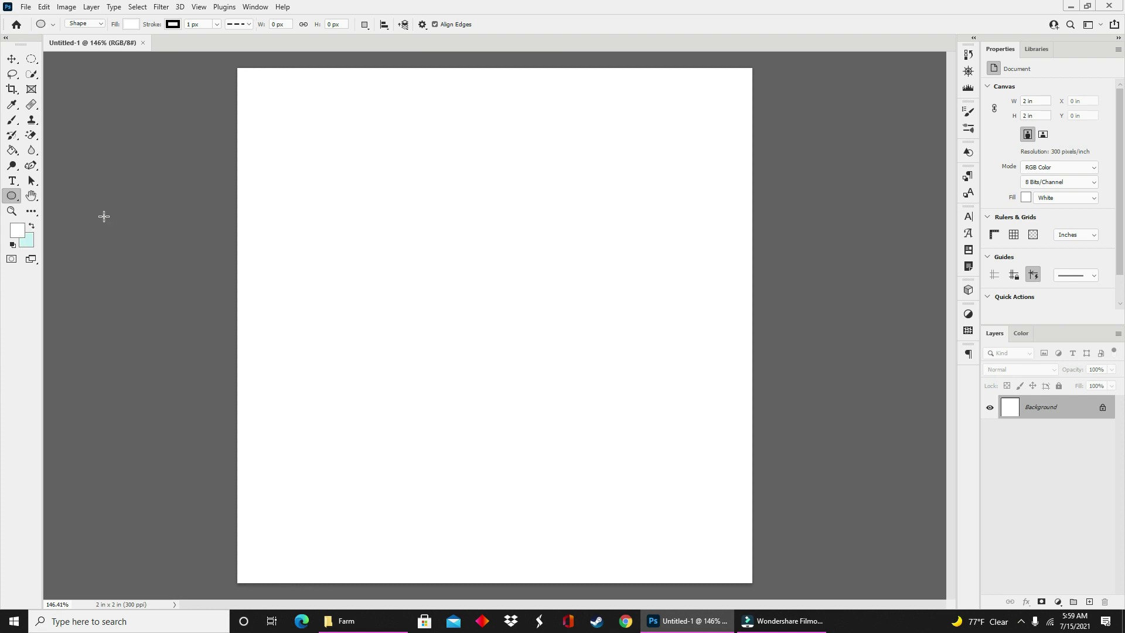
pyautogui.moveTo(286, 134); pyautogui.dragTo(697, 565)
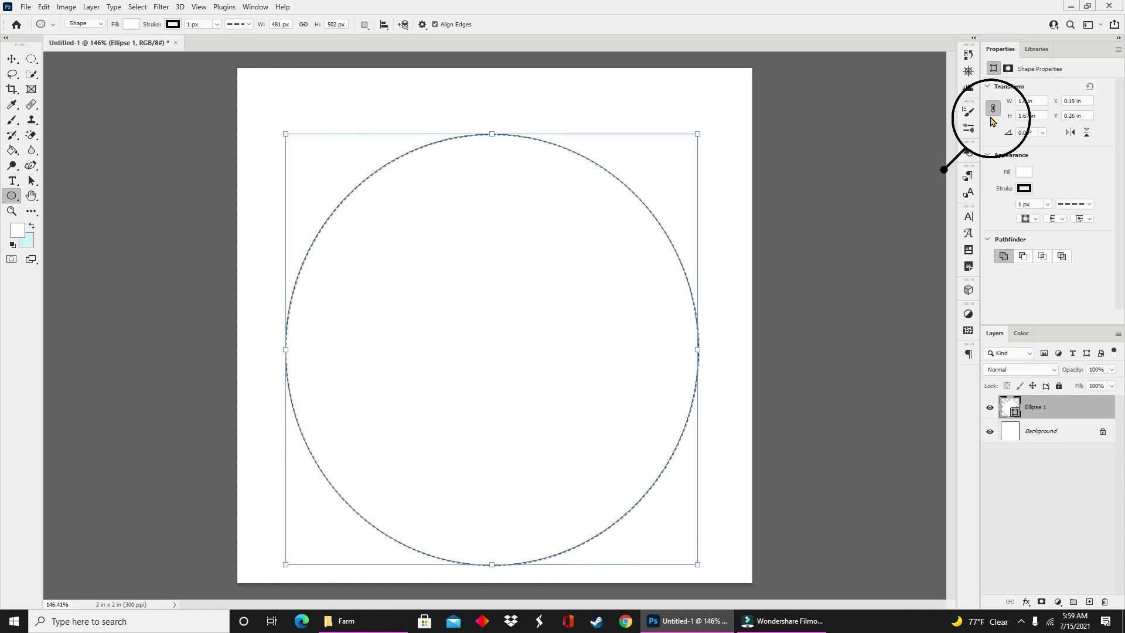
# Step: Unlink the ellipse's proportions and set its width and height to 1.5 in each
pyautogui.click(993, 108)
pyautogui.click(1025, 101)
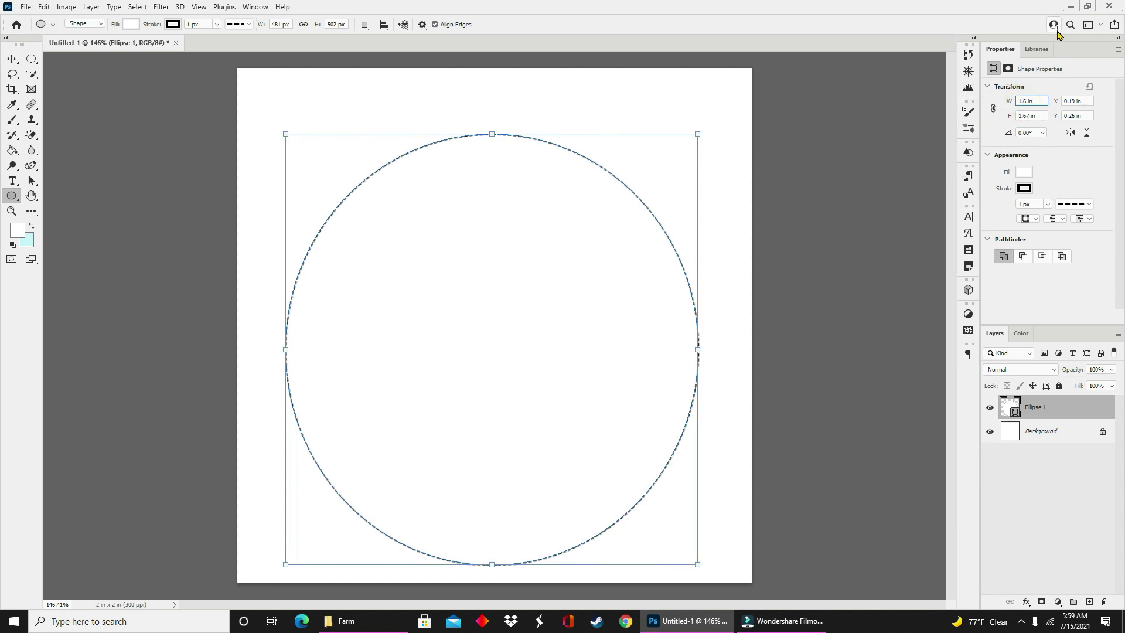
pyautogui.press('BackSpace')
pyautogui.write('5')
pyautogui.click(1030, 115)
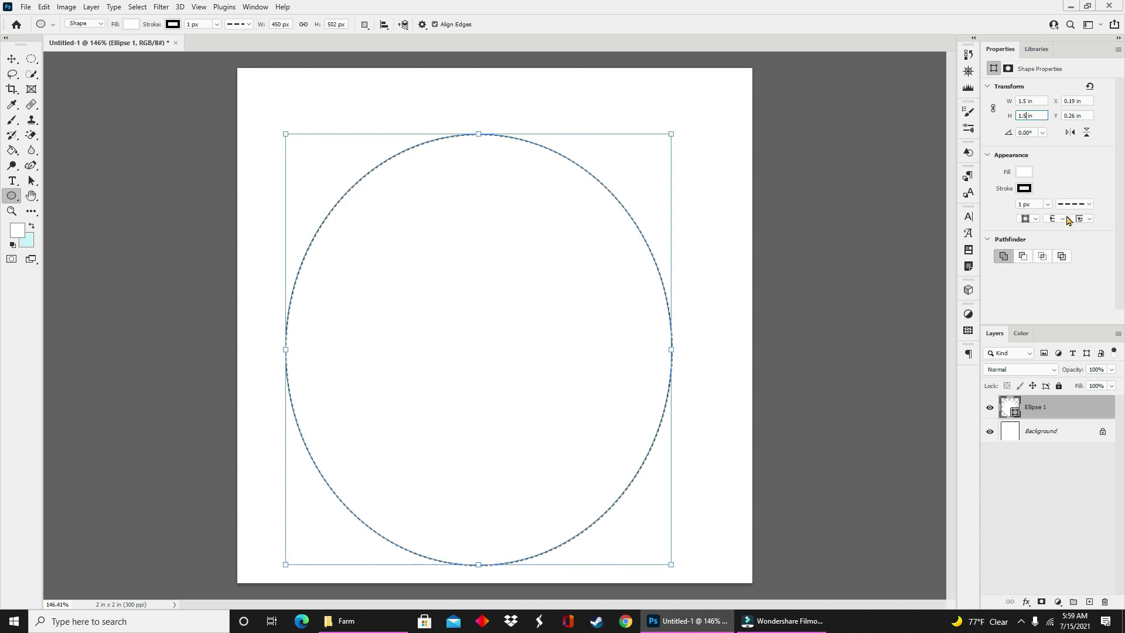
# Step: Change the circle's stroke to a solid line and center the circle on the canvas
pyautogui.click(1071, 205)
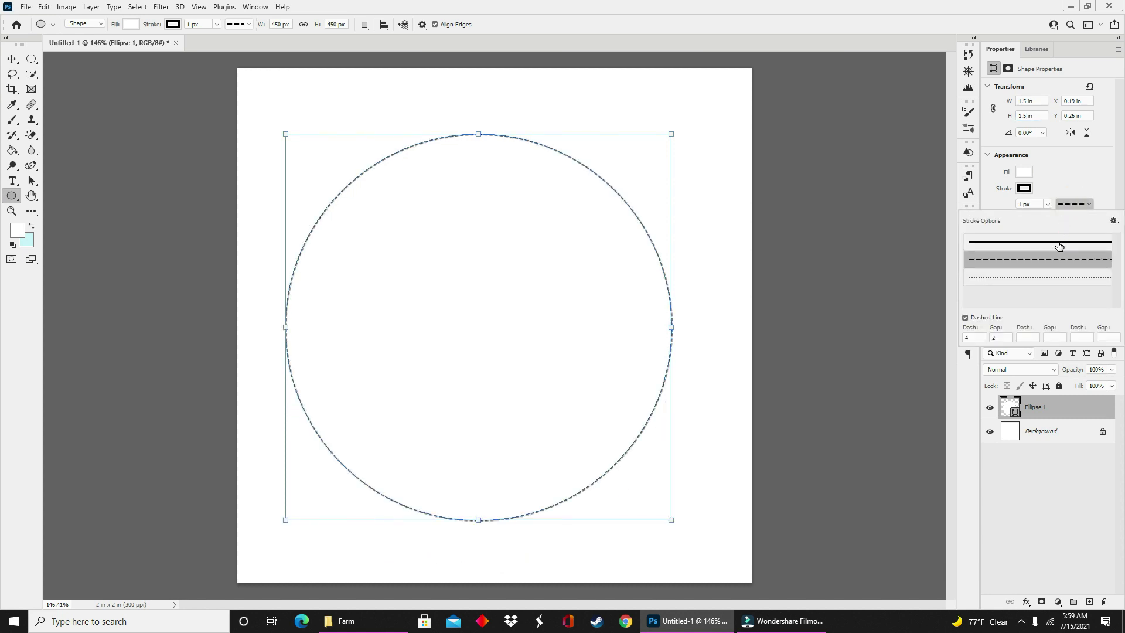
pyautogui.click(1059, 246)
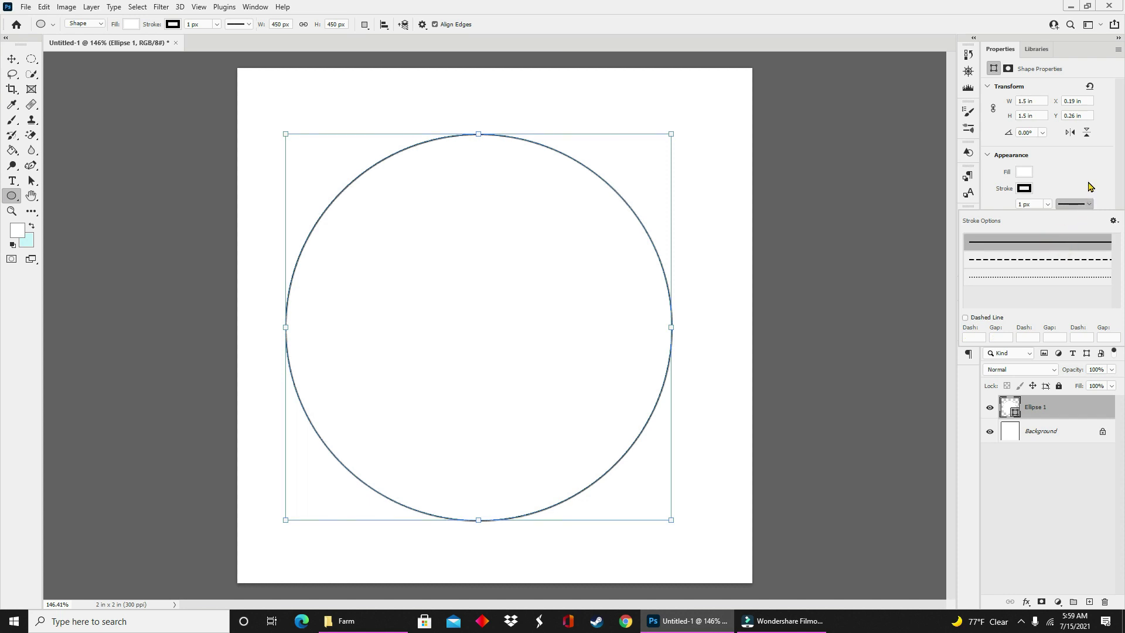
pyautogui.click(1091, 187)
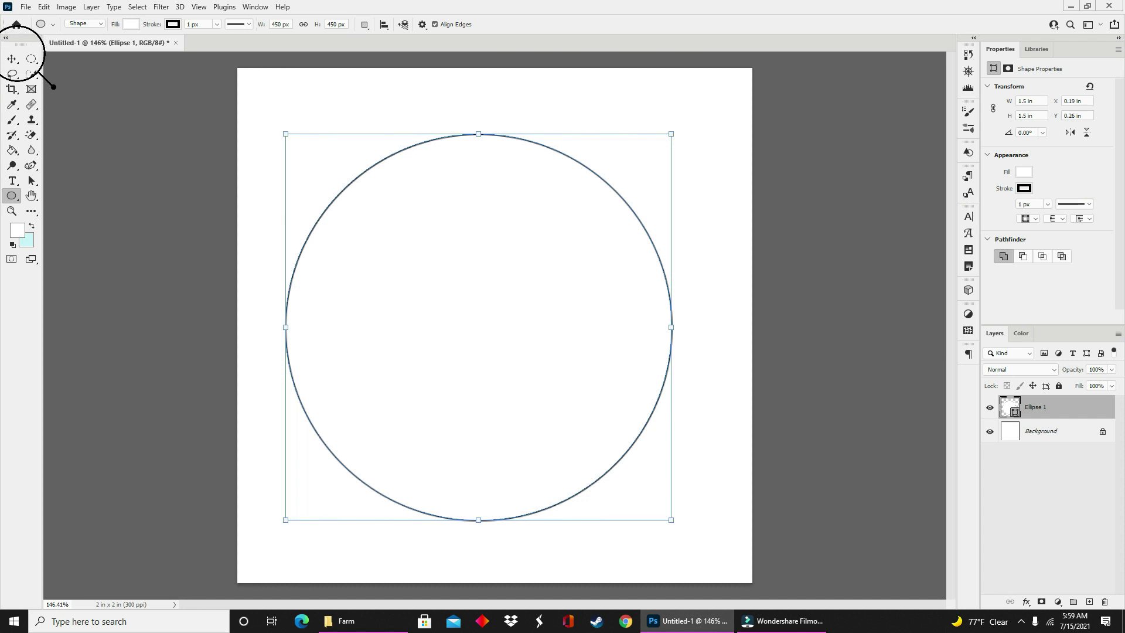
pyautogui.click(11, 61)
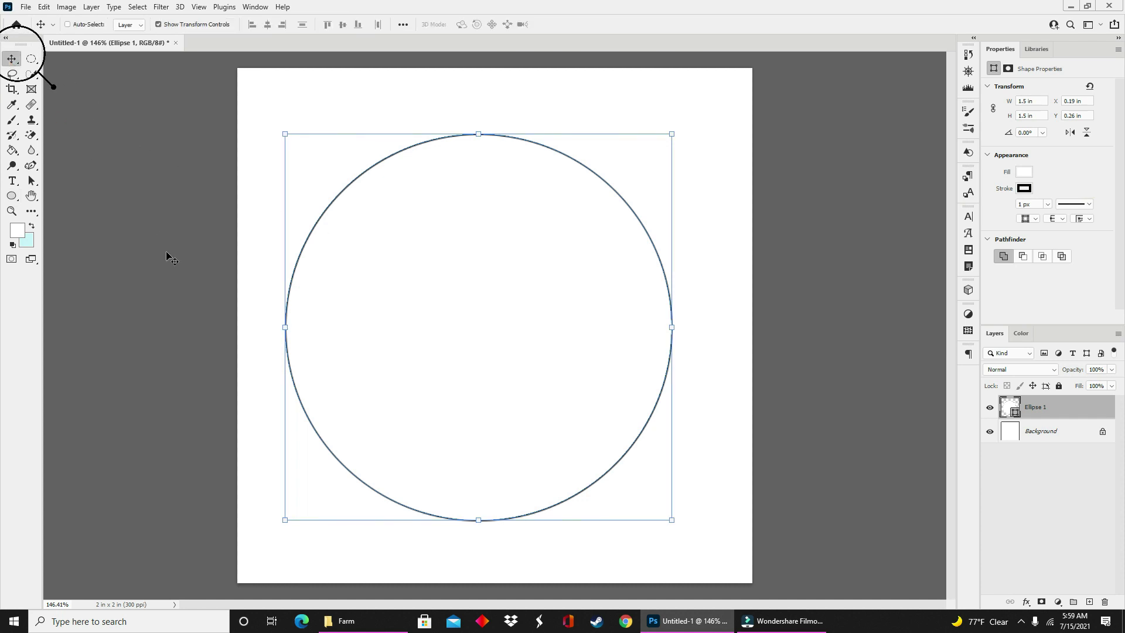
pyautogui.moveTo(473, 324); pyautogui.dragTo(491, 323)
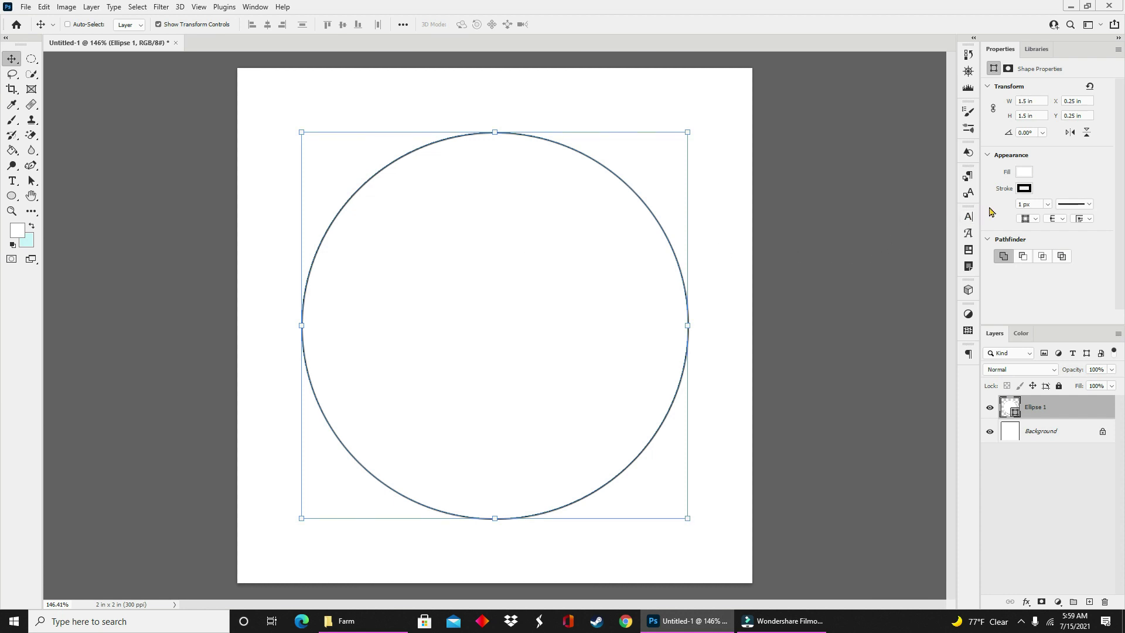
# Step: Remove the circle's stroke color and hide the Background layer
pyautogui.click(1026, 190)
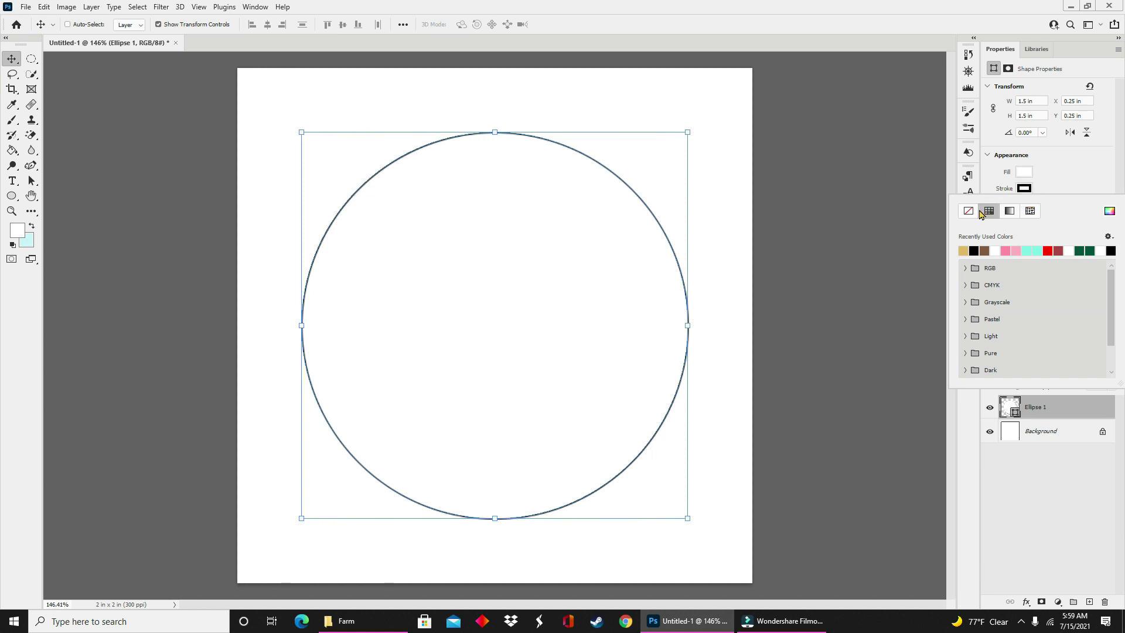
pyautogui.click(970, 212)
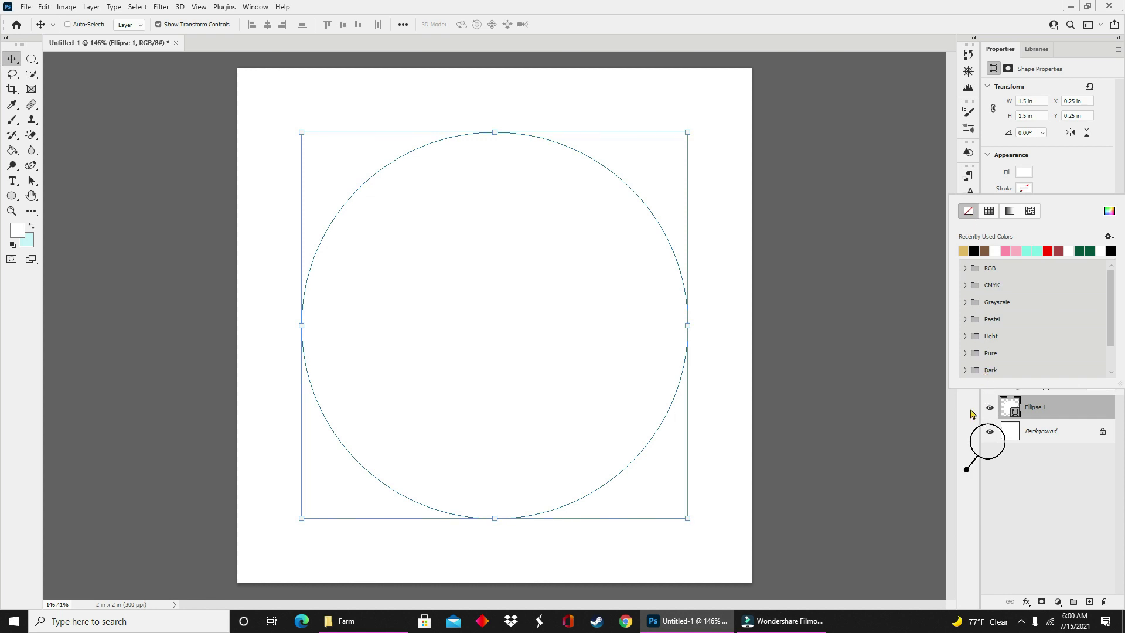
pyautogui.click(921, 439)
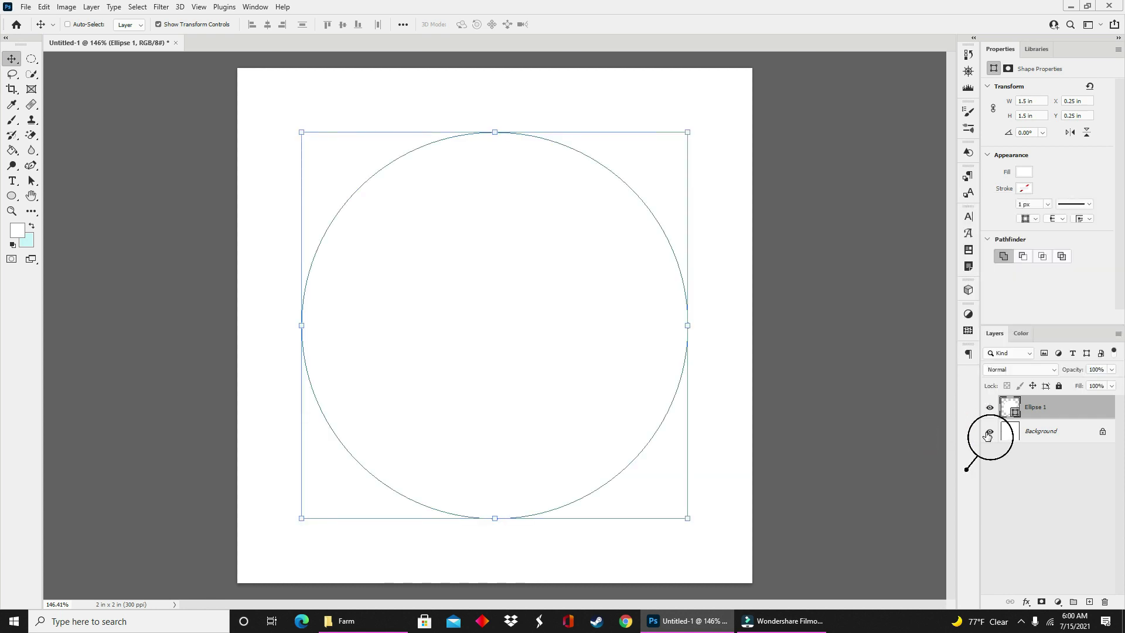
pyautogui.click(990, 432)
pyautogui.click(473, 312)
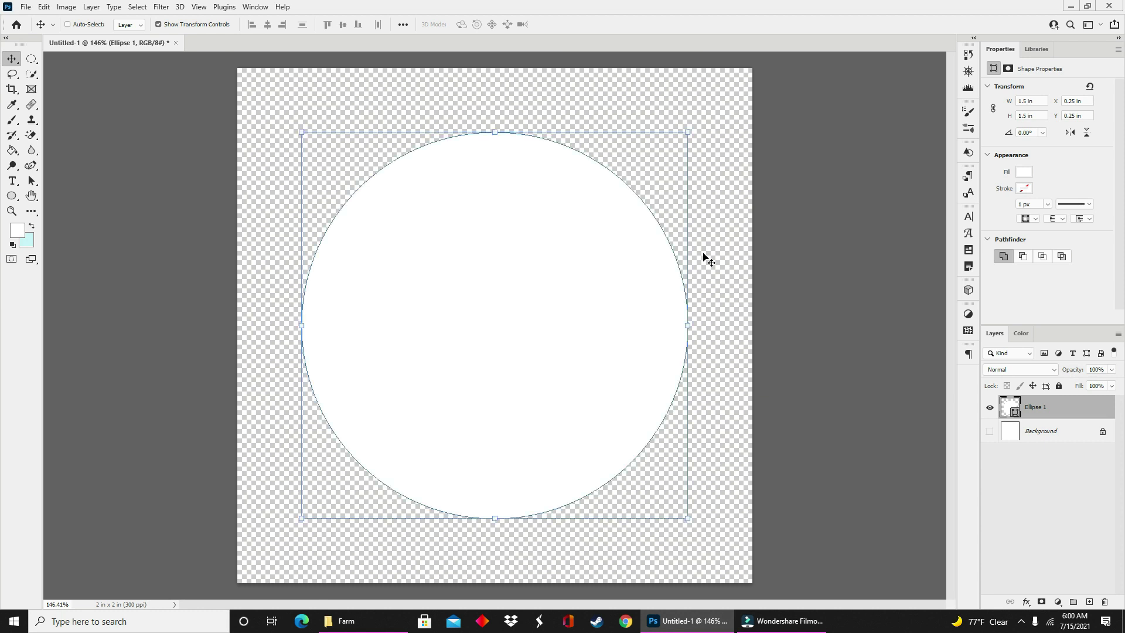
# Step: Switch to the Farm folder in File Explorer, look through its clipart, and size the window so part of the canvas stays uncovered
pyautogui.hotkey('alt', 'Tab')
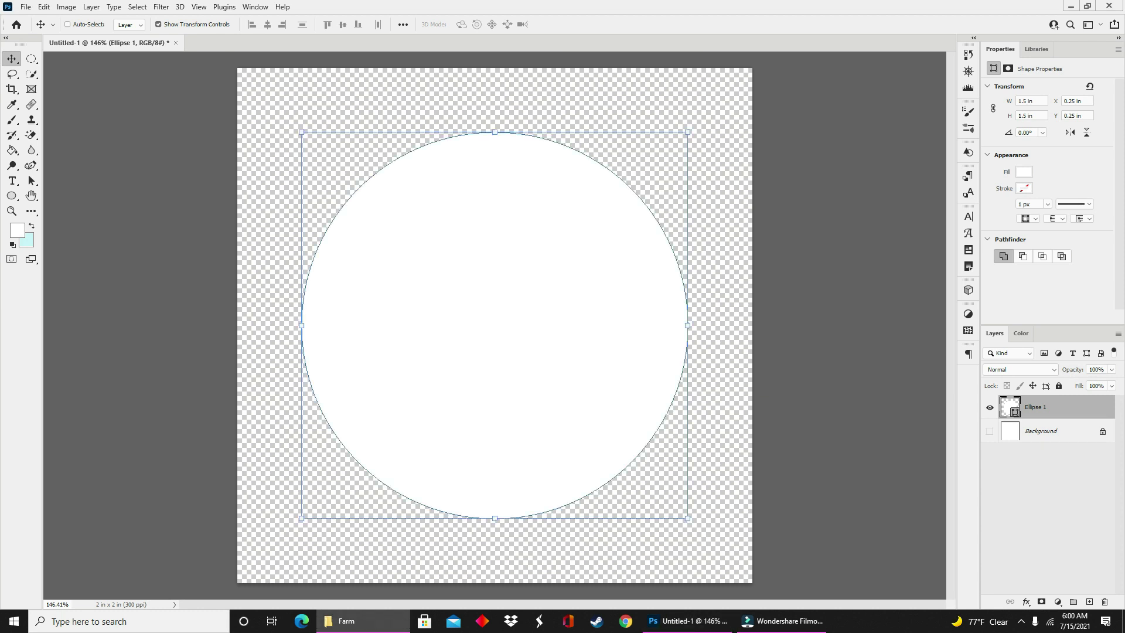
pyautogui.moveTo(1124, 70); pyautogui.dragTo(829, 92)
pyautogui.moveTo(1124, 97); pyautogui.dragTo(803, 40)
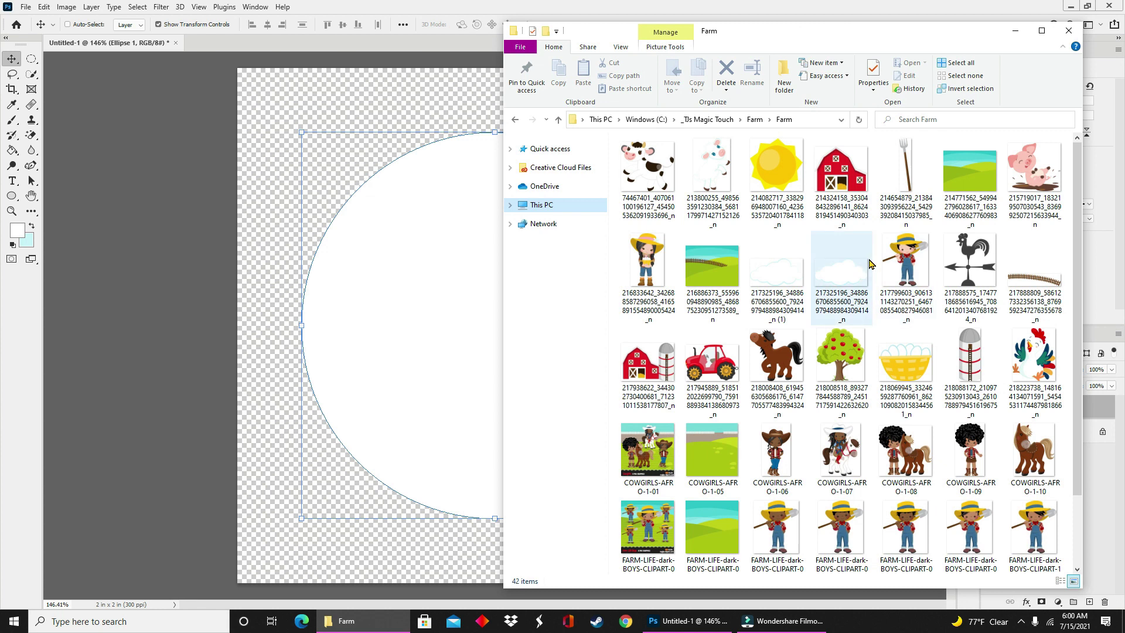
pyautogui.scroll(-1, 861, 288)
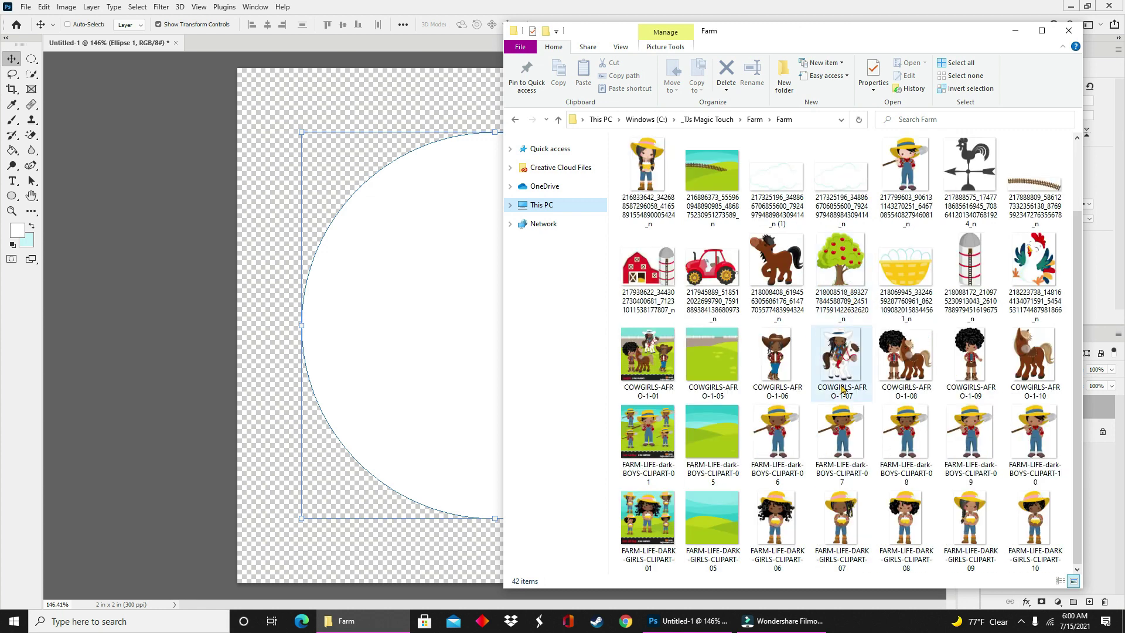
pyautogui.scroll(1, 1020, 437)
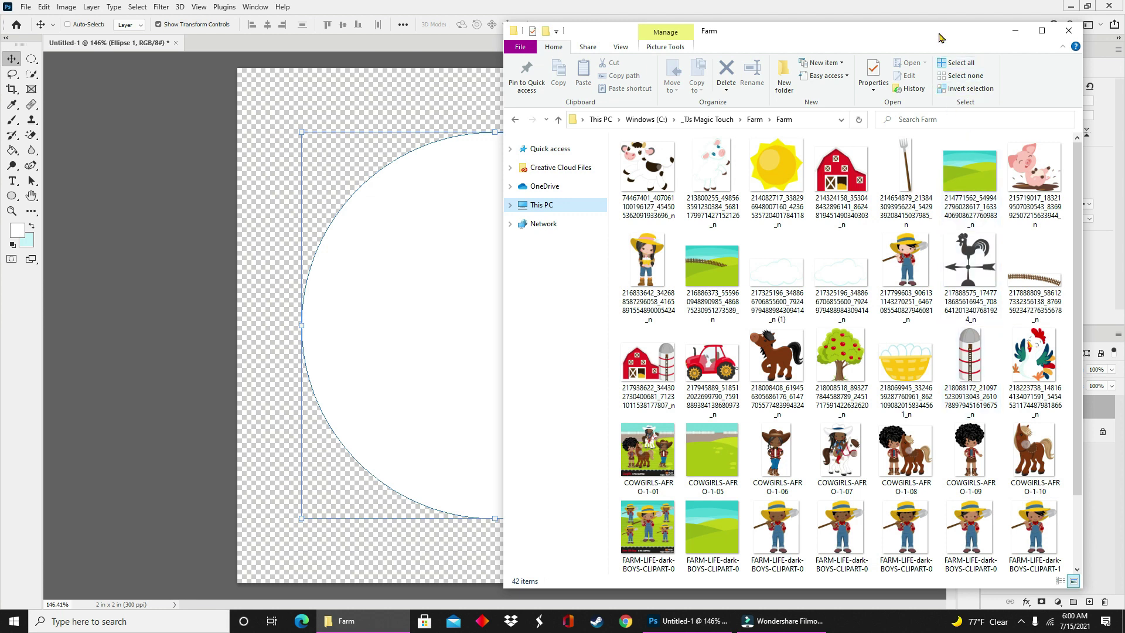
pyautogui.moveTo(939, 37); pyautogui.dragTo(941, 37)
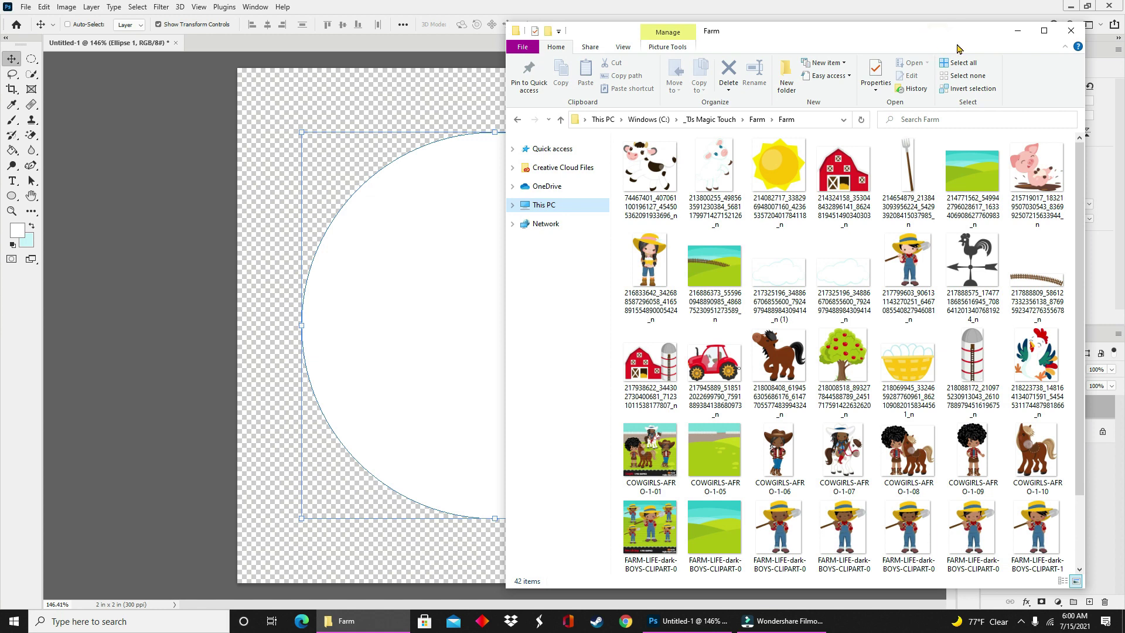
pyautogui.moveTo(502, 349); pyautogui.dragTo(616, 342)
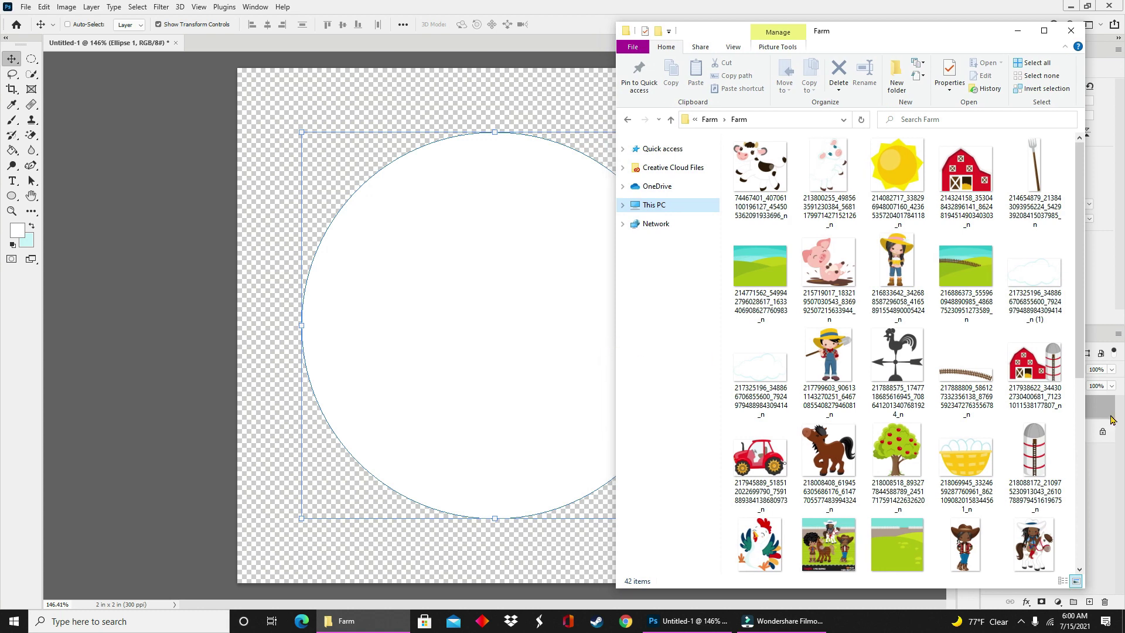
pyautogui.moveTo(1085, 432)
pyautogui.mouseDown()
pyautogui.moveTo(1116, 431)
pyautogui.moveTo(1102, 430)
pyautogui.mouseUp()
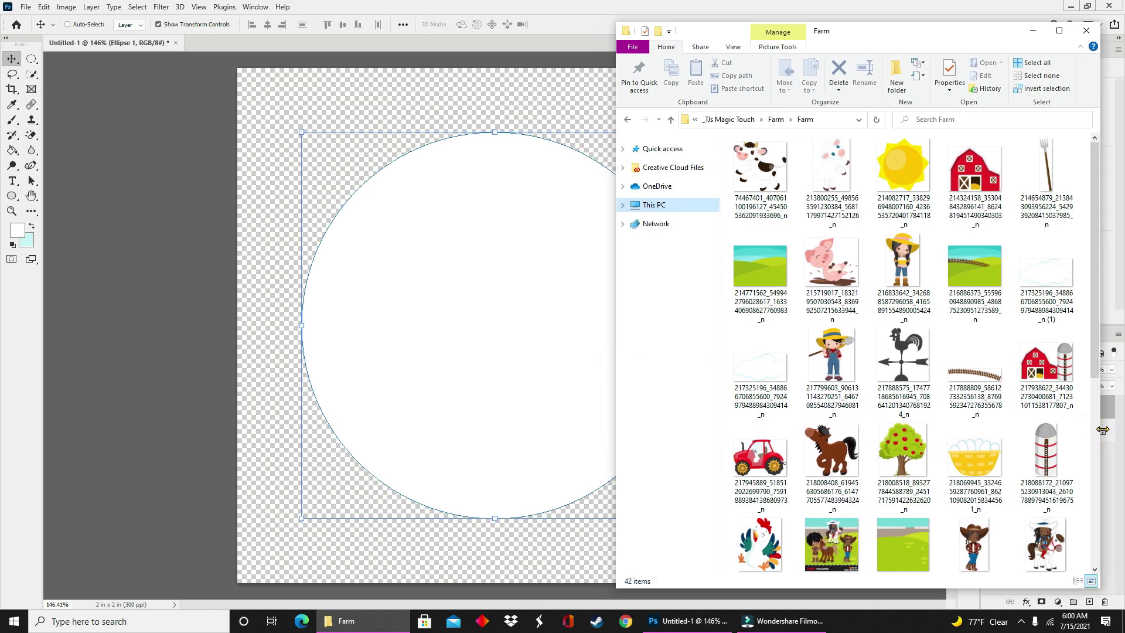
# Step: Place the farm hills image with the brown fence in the document and clip it to the circle with a clipping mask
pyautogui.moveTo(974, 271); pyautogui.dragTo(507, 349)
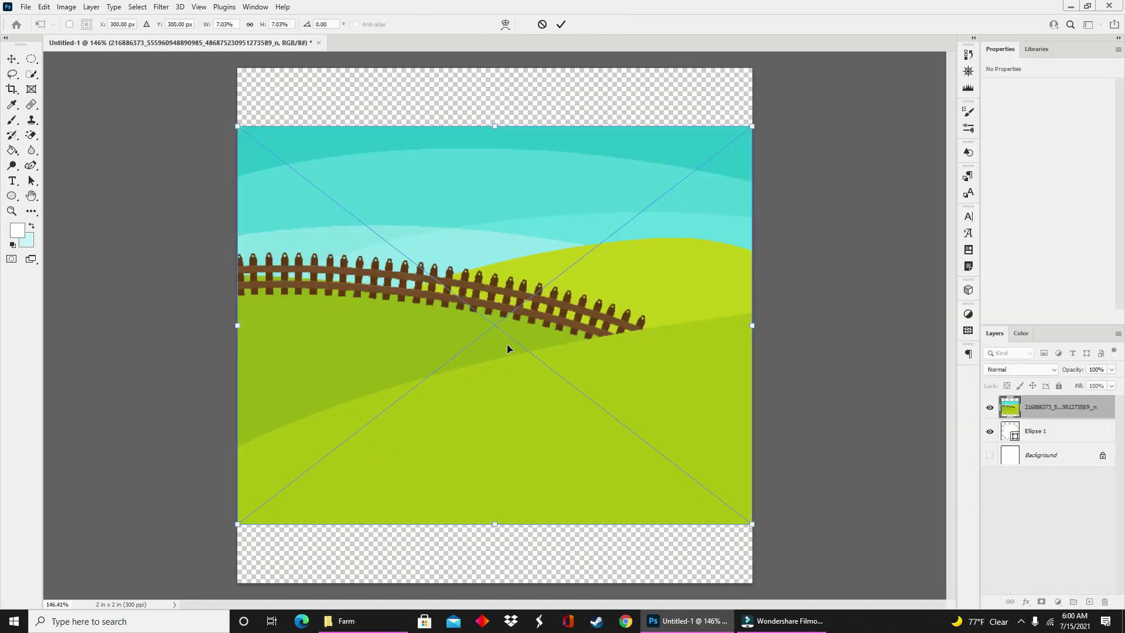
pyautogui.doubleClick(508, 345)
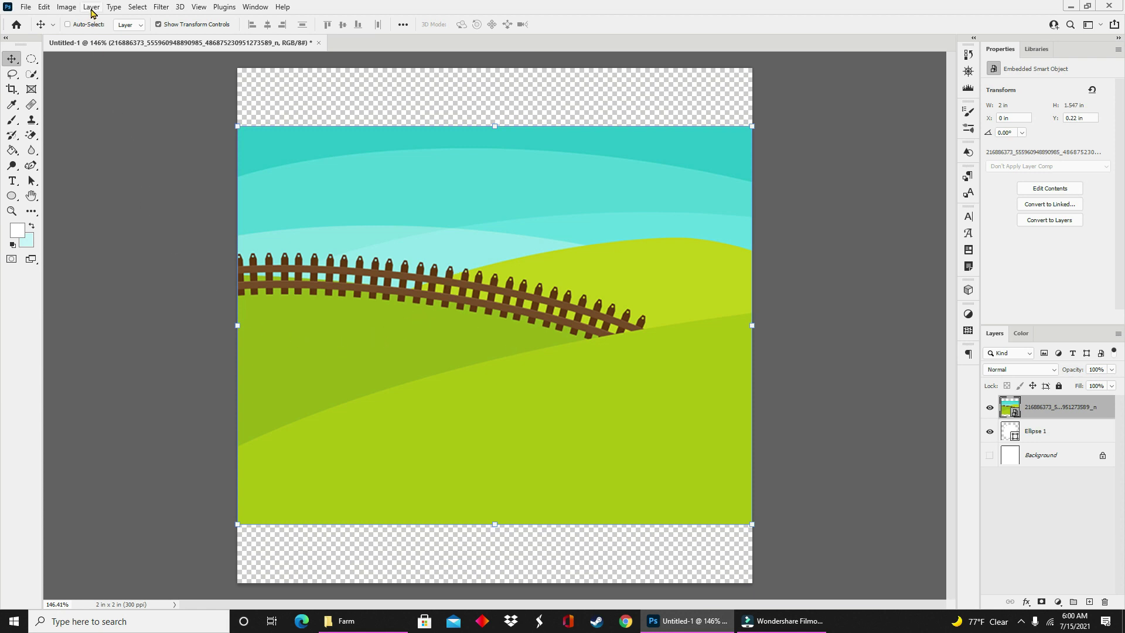
pyautogui.click(91, 7)
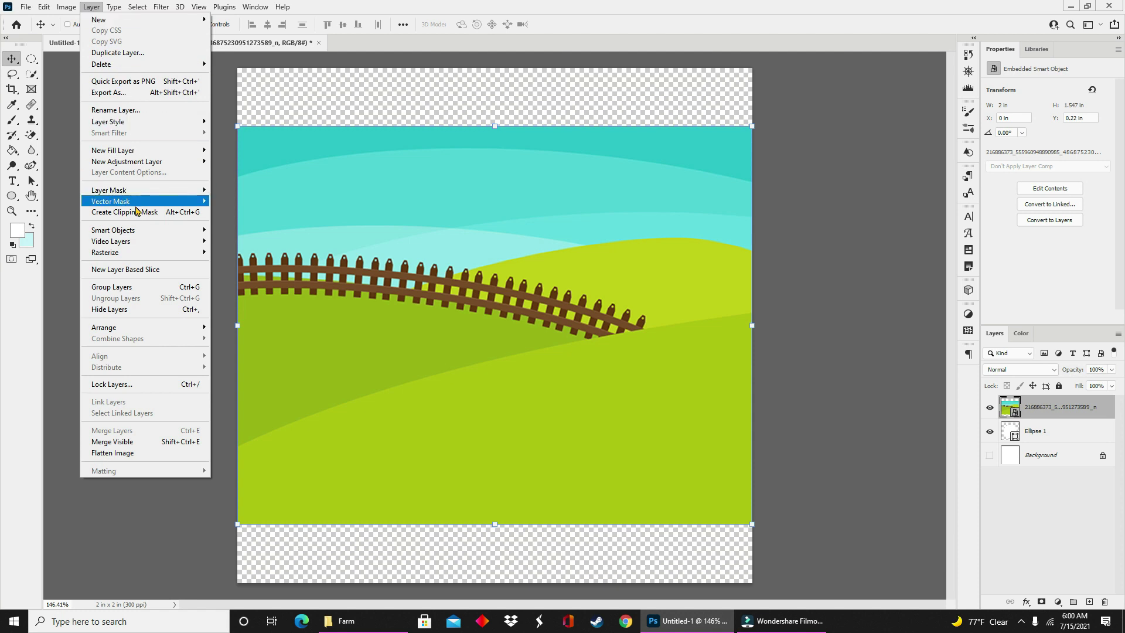
pyautogui.click(136, 212)
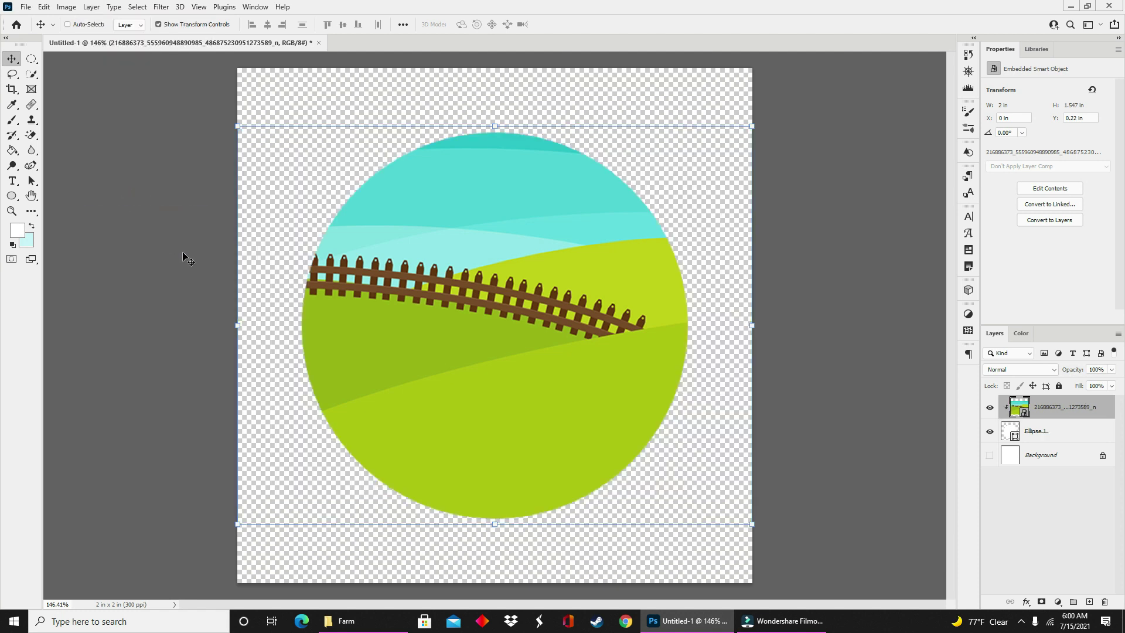
# Step: Link width and height and scale the farm hills image to about 1.94 x 1.5 in, still covering the whole circle
pyautogui.moveTo(233, 327); pyautogui.dragTo(268, 333)
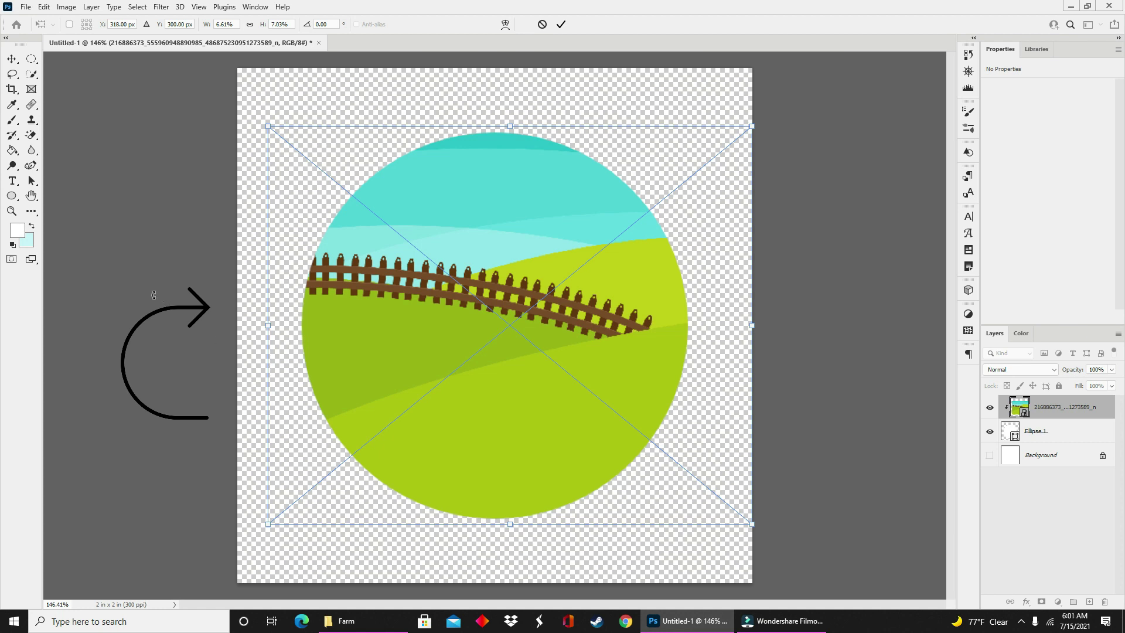
pyautogui.hotkey('ctrl', 'z')
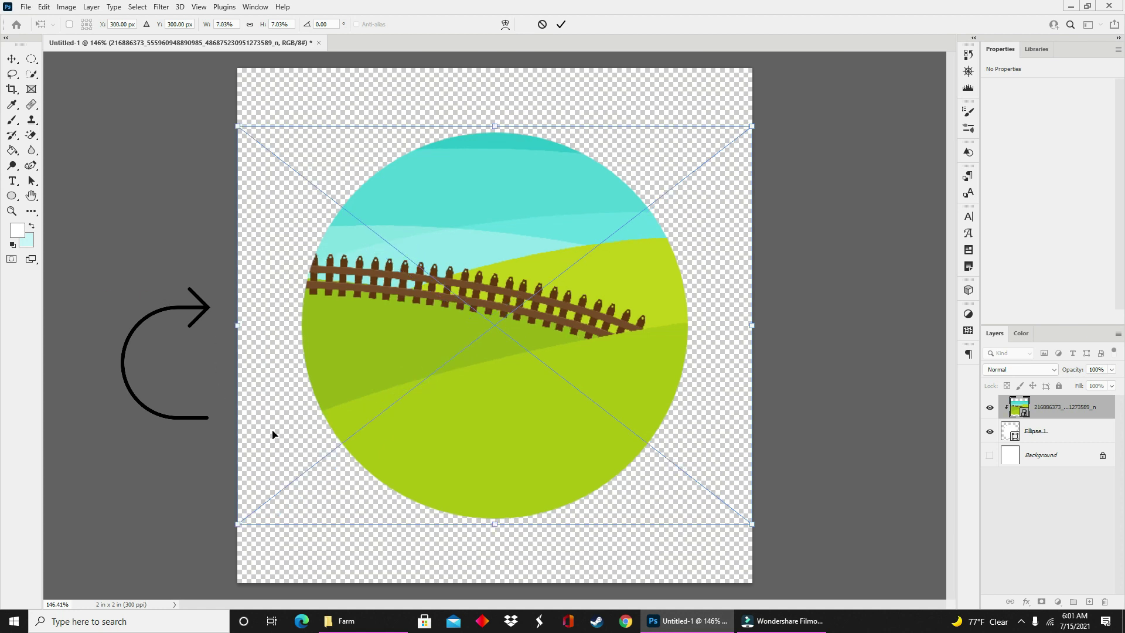
pyautogui.click(250, 28)
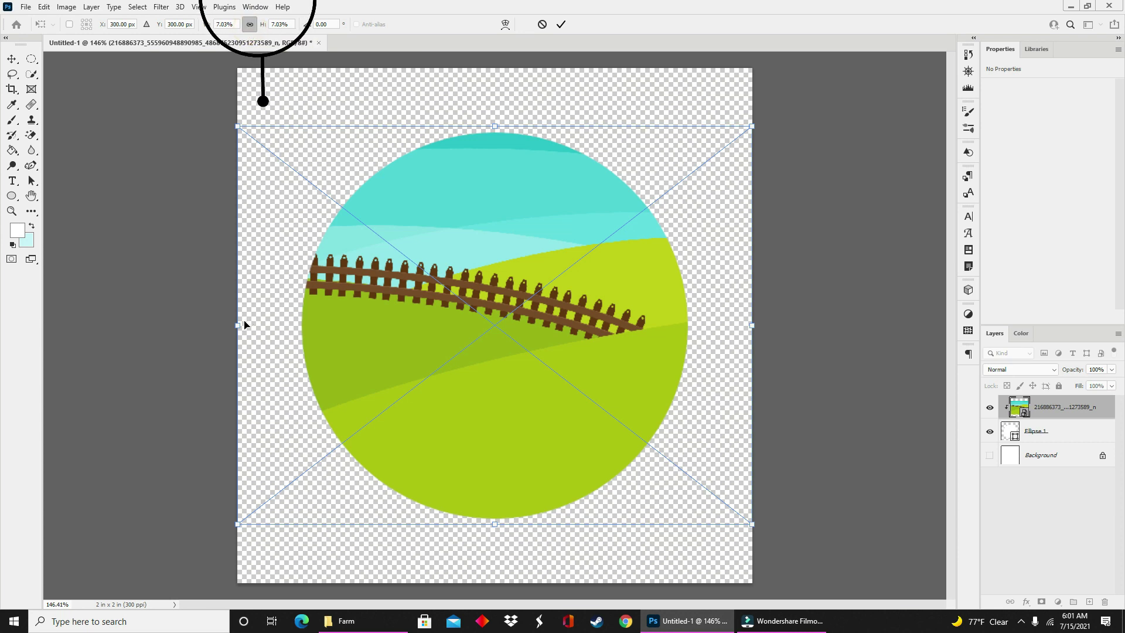
pyautogui.moveTo(235, 150); pyautogui.dragTo(293, 154)
pyautogui.moveTo(631, 301); pyautogui.dragTo(601, 307)
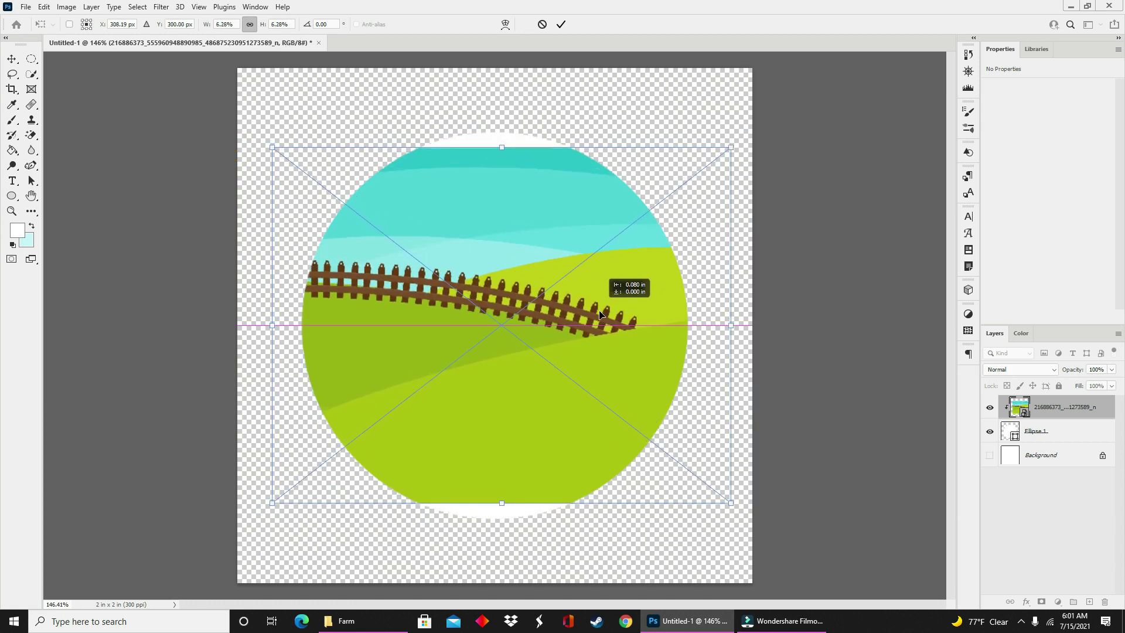
pyautogui.moveTo(502, 142); pyautogui.dragTo(502, 133)
pyautogui.moveTo(509, 508); pyautogui.dragTo(509, 519)
pyautogui.doubleClick(511, 369)
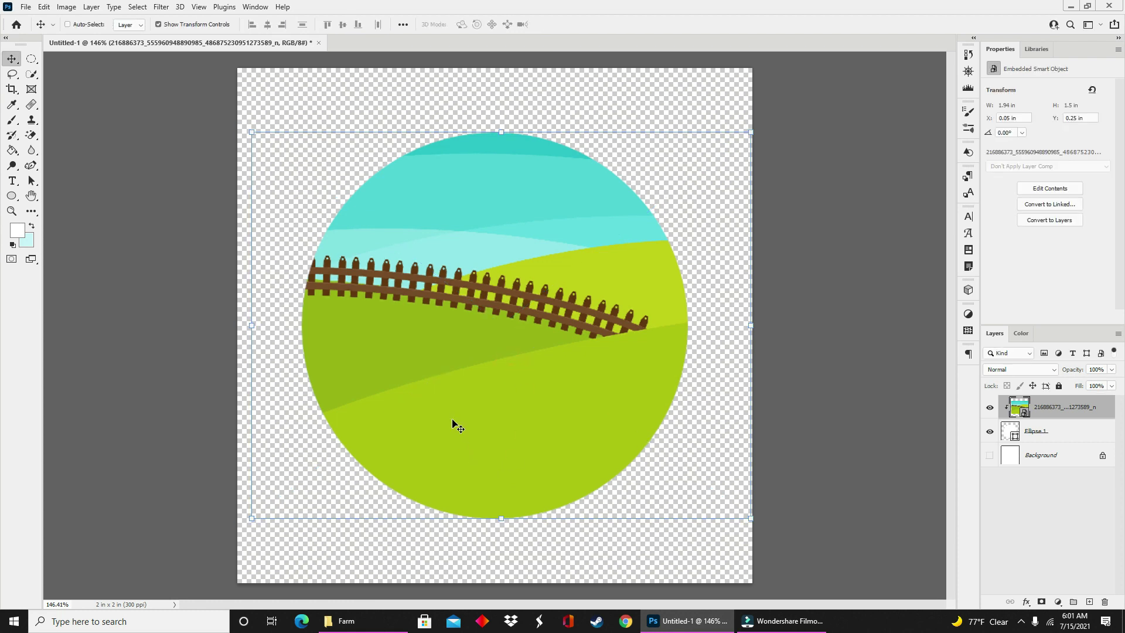
# Step: Switch to the Farm folder in File Explorer and move its window off the canvas
pyautogui.click(378, 622)
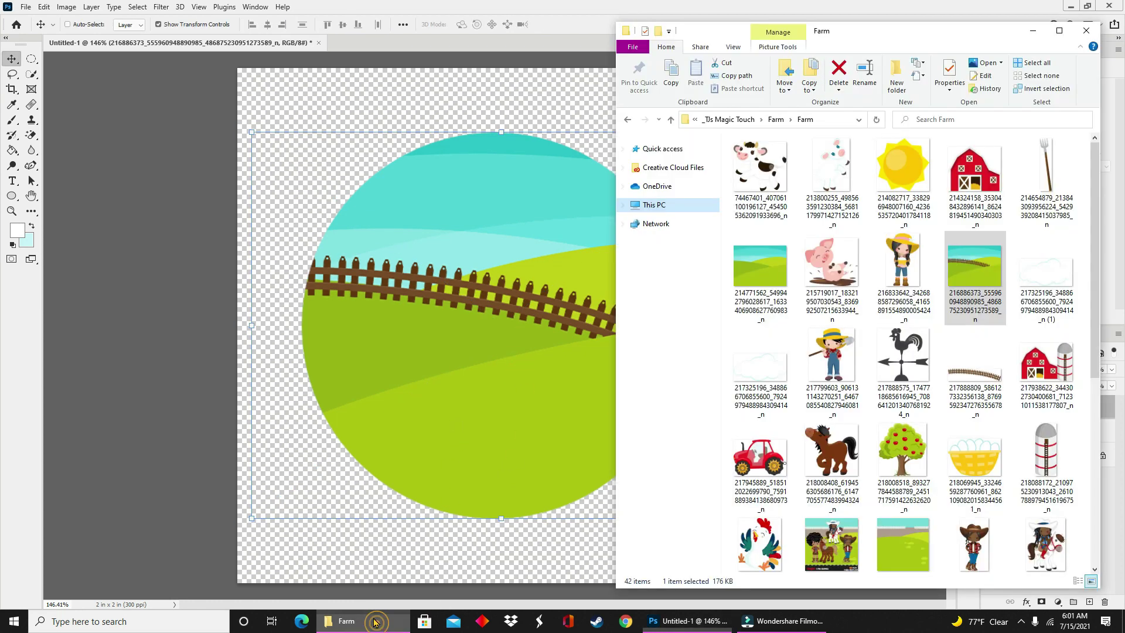
pyautogui.click(931, 42)
pyautogui.moveTo(941, 43); pyautogui.dragTo(1124, 153)
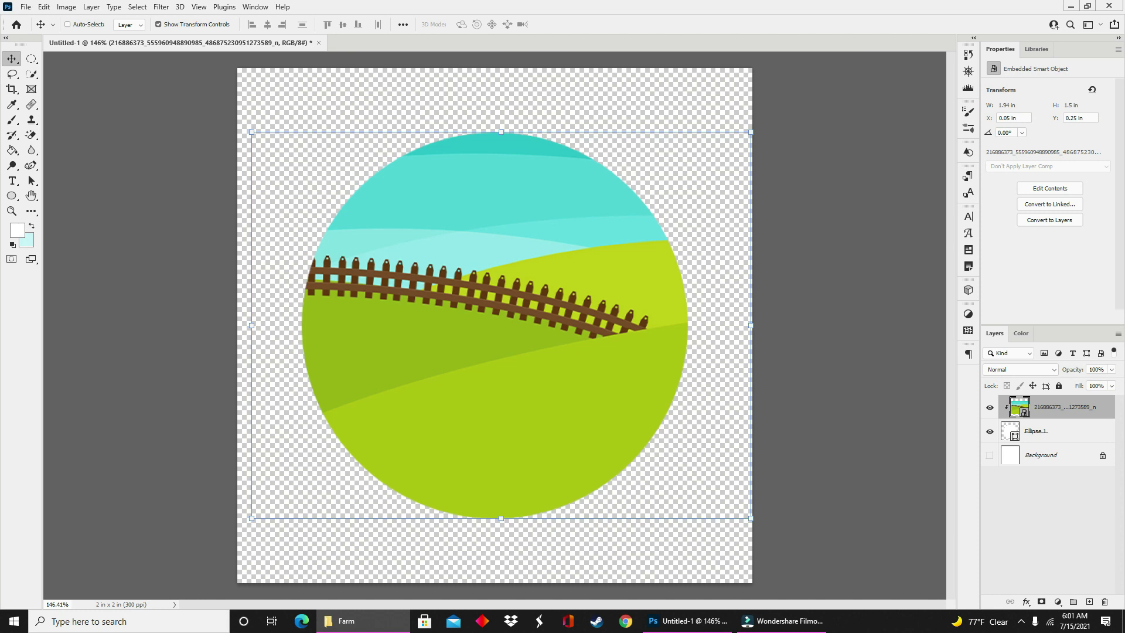
# Step: Try placing the red barn and silo clipart, scaled down, over the hills
pyautogui.moveTo(581, 329); pyautogui.dragTo(580, 331)
pyautogui.moveTo(756, 136); pyautogui.dragTo(527, 326)
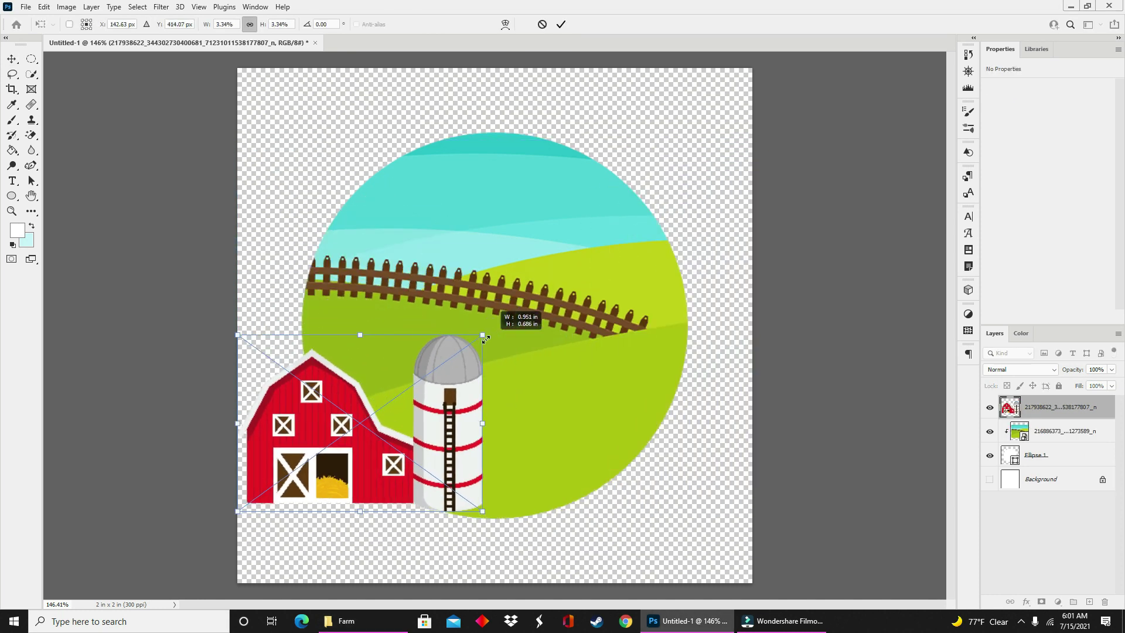
pyautogui.moveTo(413, 445); pyautogui.dragTo(531, 311)
pyautogui.press('Escape')
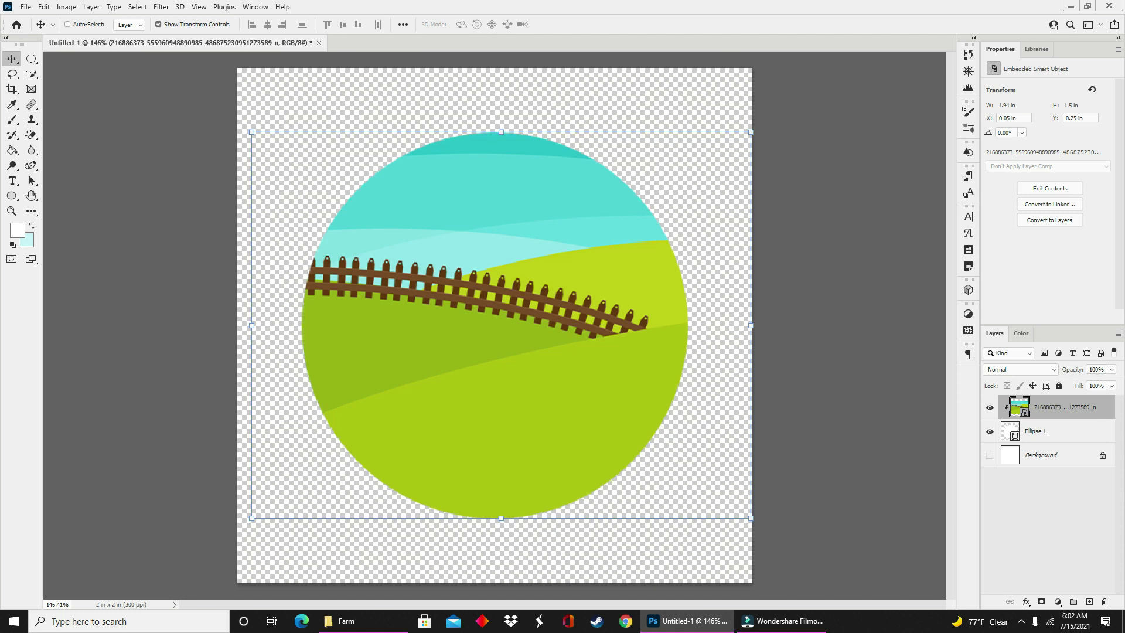
# Step: Place the farm girl with dark braids in front of the fence's left part, scaled to about 0.44 x 0.69 in
pyautogui.moveTo(657, 67); pyautogui.dragTo(443, 405)
pyautogui.moveTo(398, 460); pyautogui.dragTo(401, 259)
pyautogui.press('Return')
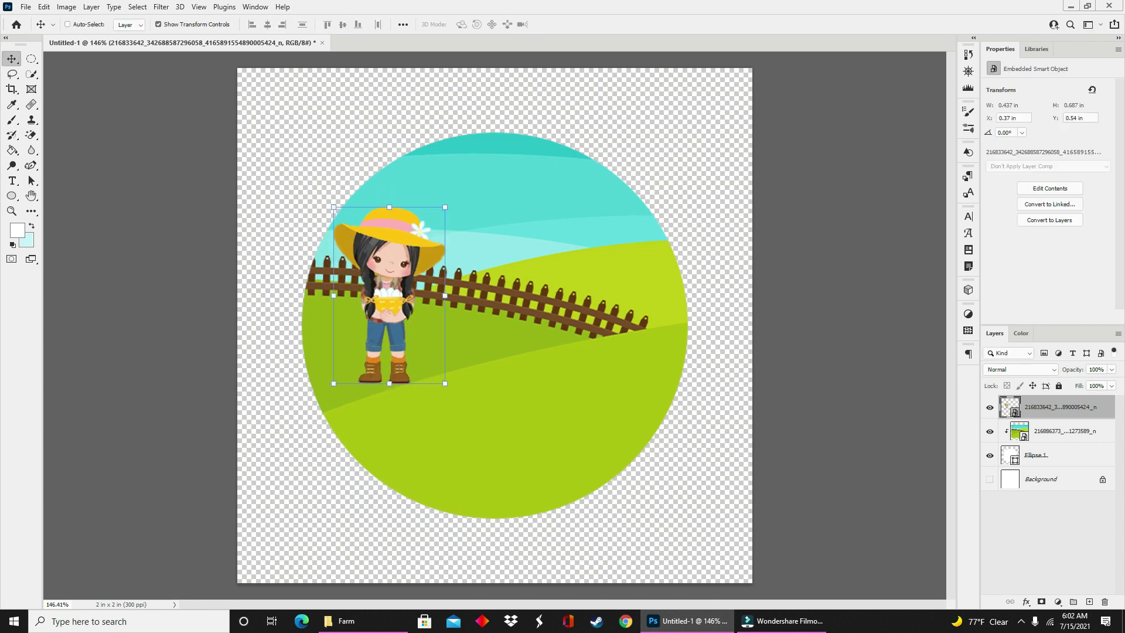
# Step: Place the FARM-LIFE-DARK-GIRLS-CLIPART-10 image beside the first girl at about 0.43 x 0.71 in, and delete both girls
pyautogui.moveTo(801, 550); pyautogui.dragTo(556, 357)
pyautogui.moveTo(648, 67); pyautogui.dragTo(452, 397)
pyautogui.moveTo(410, 464); pyautogui.dragTo(489, 346)
pyautogui.press('Return')
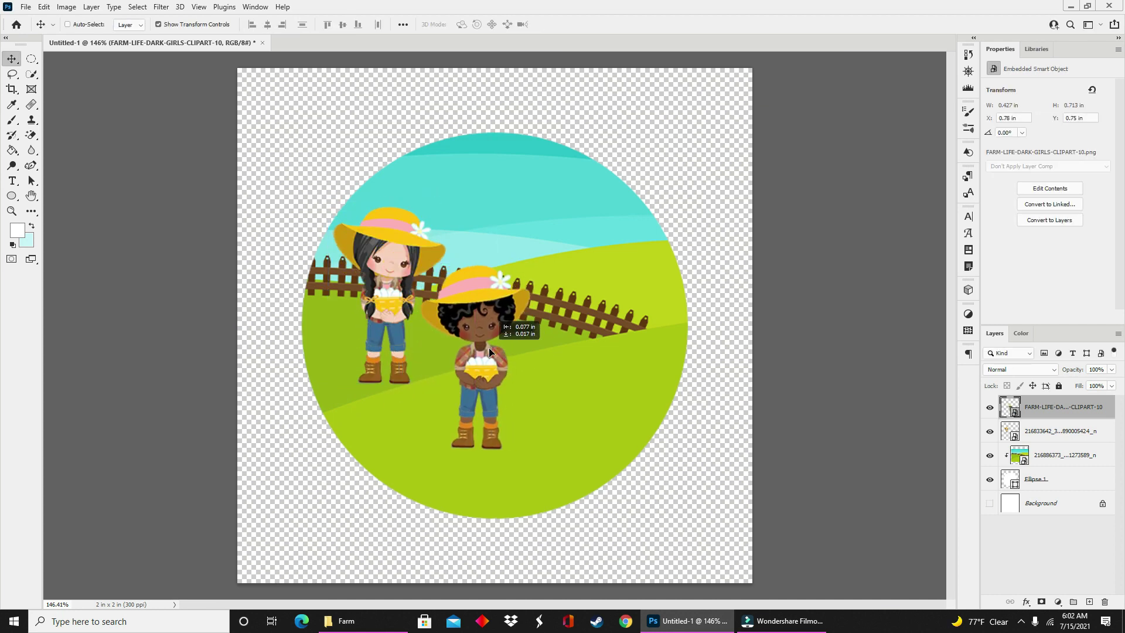
pyautogui.press('Delete')
pyautogui.press('Delete')
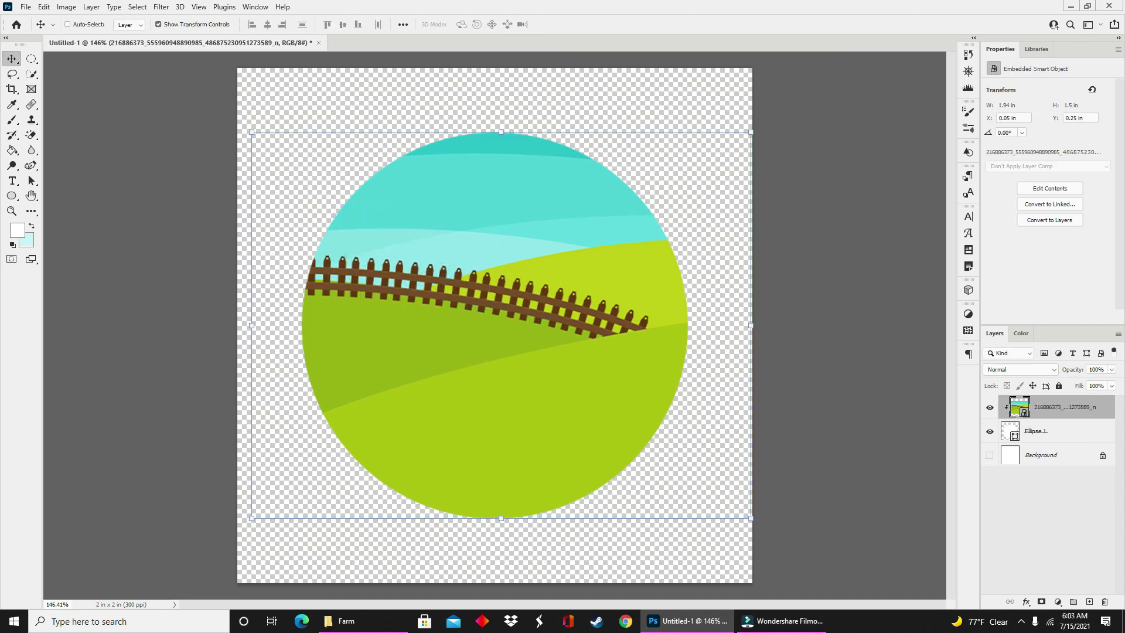
# Step: Place a white cloud in the left part of the sky, scaled to about 0.5 in wide and rotated about -9.3°
pyautogui.moveTo(862, 352); pyautogui.dragTo(434, 218)
pyautogui.moveTo(752, 460); pyautogui.dragTo(524, 190)
pyautogui.moveTo(572, 142); pyautogui.dragTo(563, 124)
pyautogui.moveTo(547, 216); pyautogui.dragTo(514, 191)
pyautogui.moveTo(454, 195); pyautogui.dragTo(447, 188)
pyautogui.press('Return')
# Step: Place the laughing rooster clipart, scaled down, at the fence's right end
pyautogui.moveTo(892, 475); pyautogui.dragTo(589, 290)
pyautogui.moveTo(708, 69); pyautogui.dragTo(399, 486)
pyautogui.moveTo(343, 535); pyautogui.dragTo(613, 329)
pyautogui.press('Return')
# Step: Place the pig in the mud on the grass below the fence, scaled to about 0.75 x 0.69 in
pyautogui.moveTo(490, 464); pyautogui.dragTo(424, 386)
pyautogui.moveTo(753, 87); pyautogui.dragTo(446, 370)
pyautogui.moveTo(362, 458); pyautogui.dragTo(464, 374)
pyautogui.press('Return')
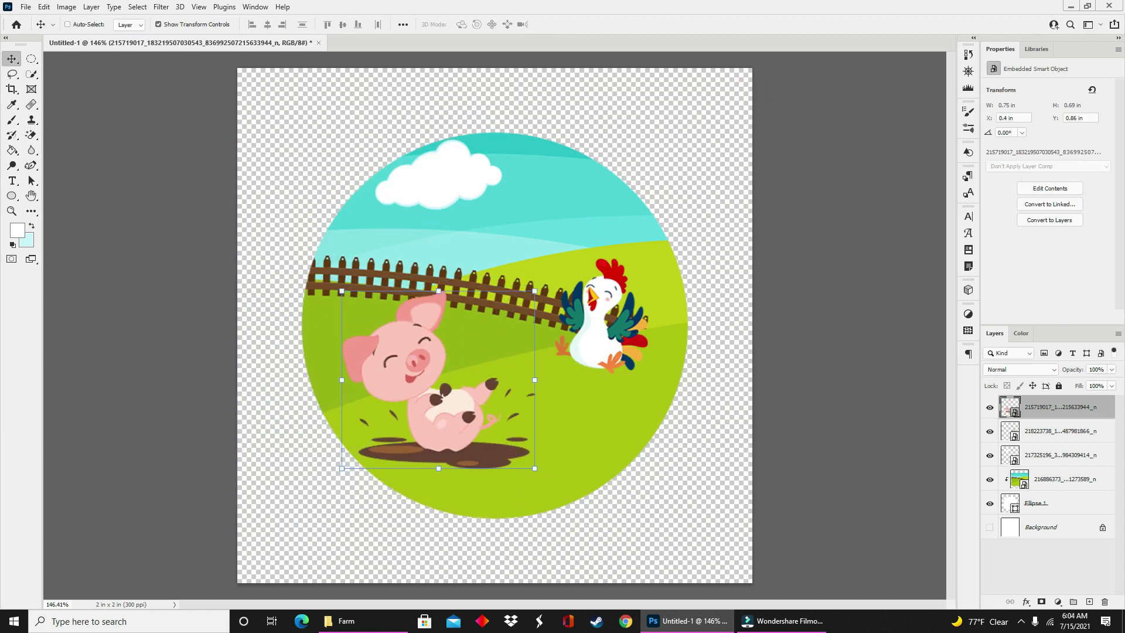
# Step: Duplicate the cloud to the sky's right side, scaled to about 0.4 x 0.21 in and rotated about 8.6°
pyautogui.moveTo(1046, 456); pyautogui.dragTo(1090, 604)
pyautogui.moveTo(459, 188); pyautogui.dragTo(585, 228)
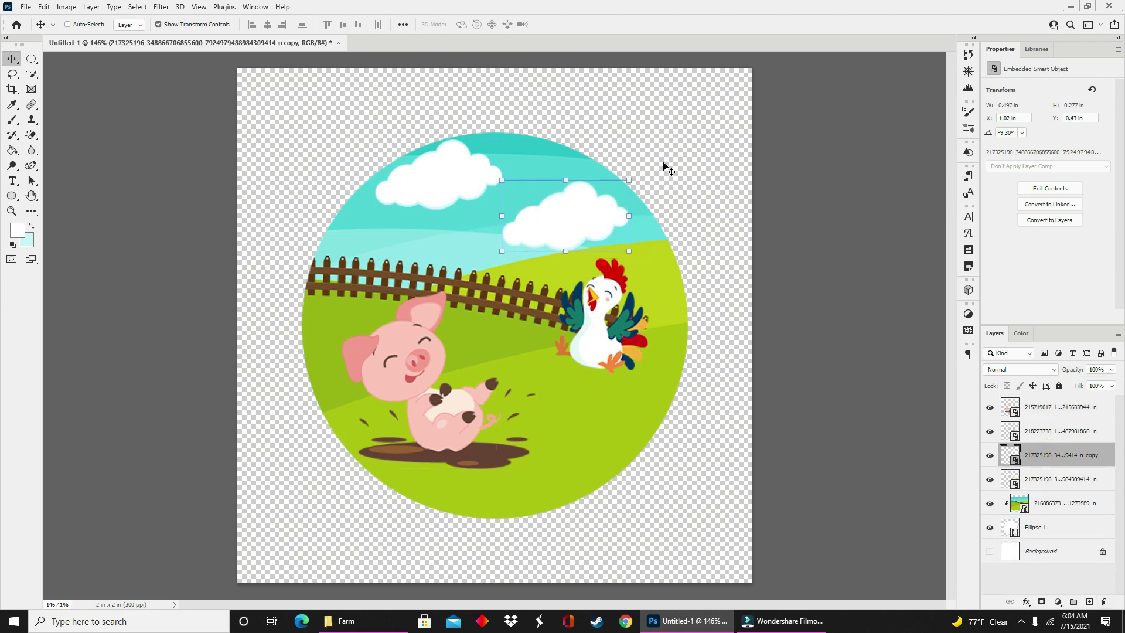
pyautogui.moveTo(663, 167); pyautogui.dragTo(669, 199)
pyautogui.moveTo(497, 239); pyautogui.dragTo(521, 235)
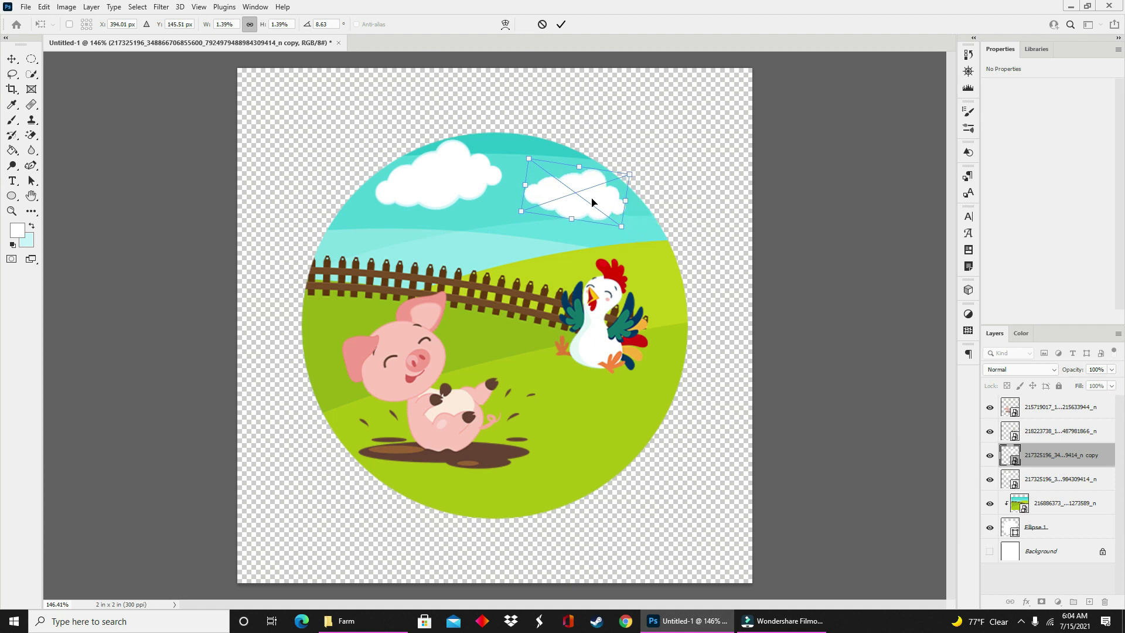
pyautogui.press('Return')
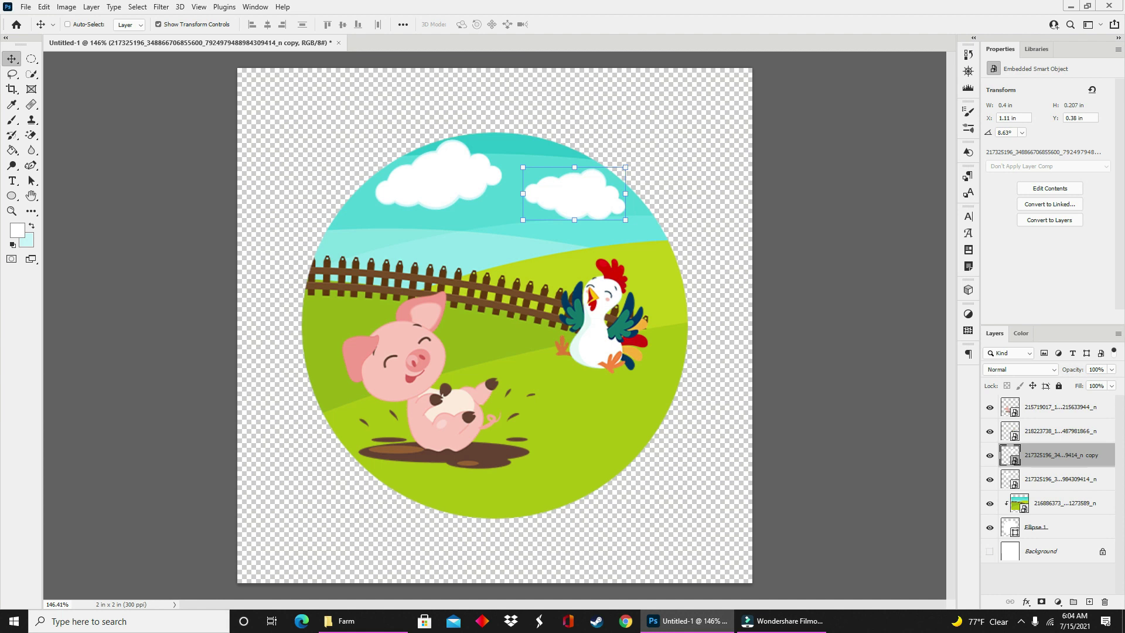
# Step: Create a new 8.5 x 11 in document at 300 ppi with a white background
pyautogui.click(28, 6)
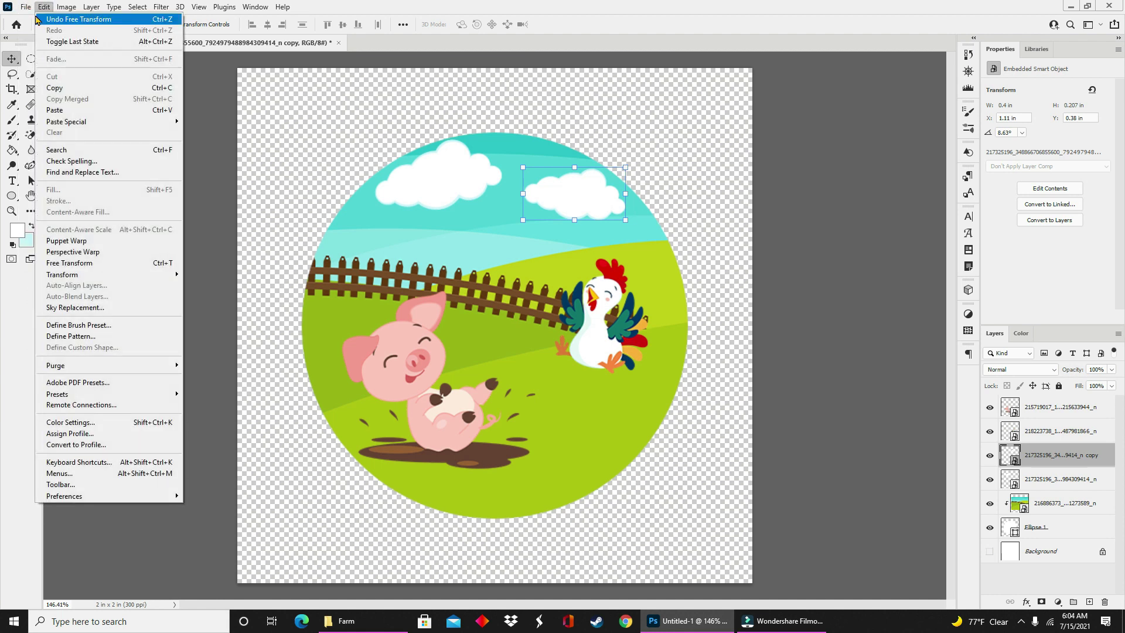
pyautogui.click(33, 20)
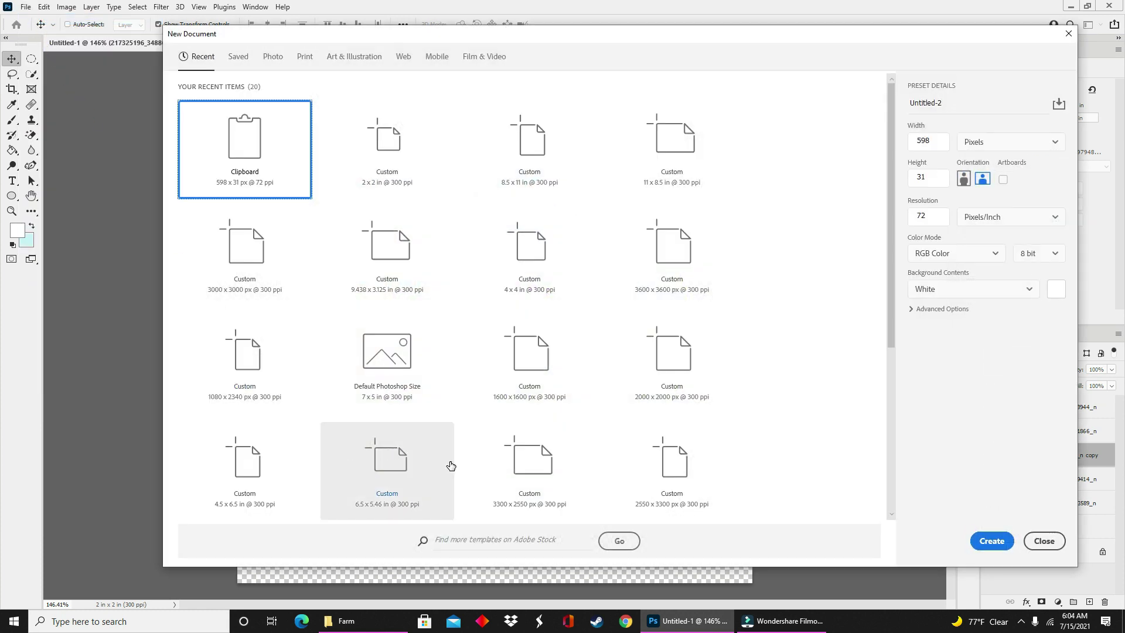
pyautogui.click(549, 145)
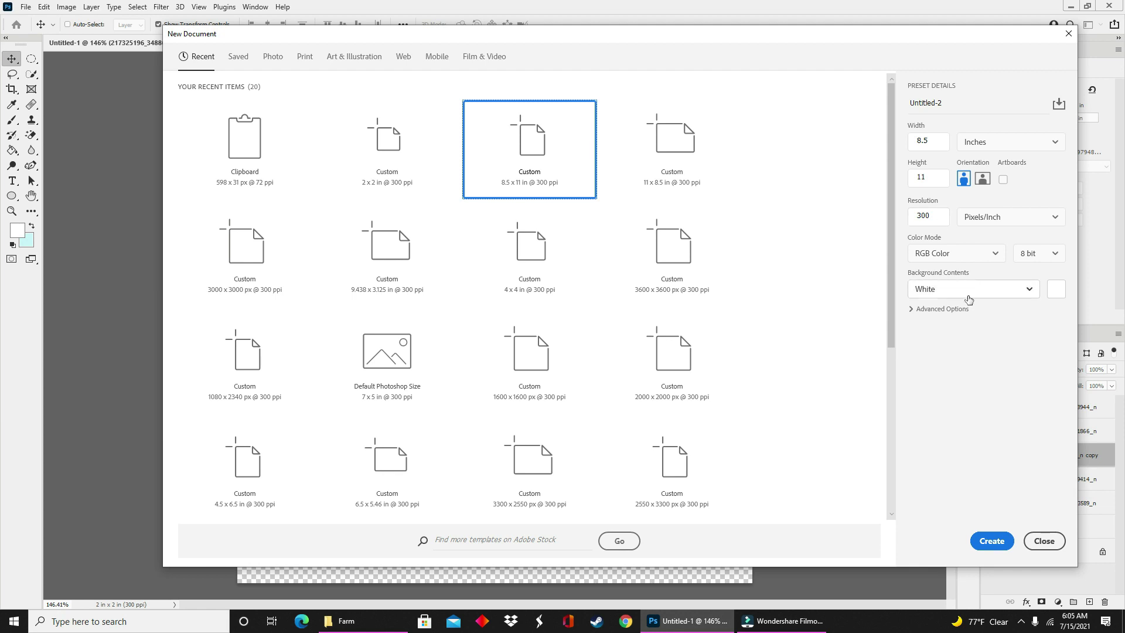
pyautogui.click(1002, 550)
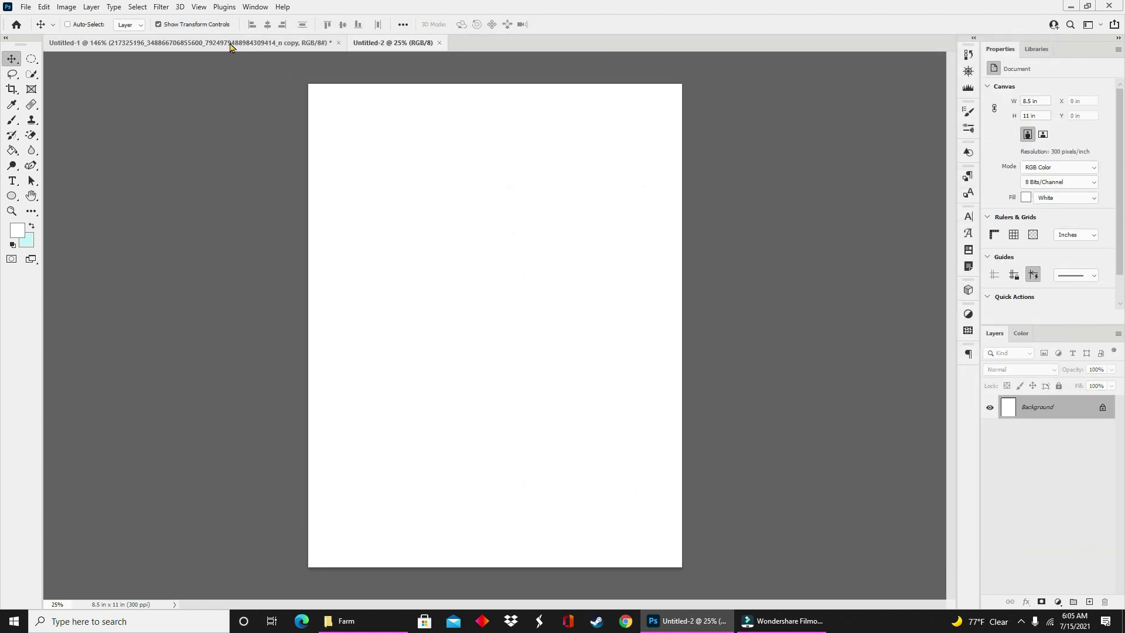
# Step: Return to the Untitled-1 document and merge all its visible layers
pyautogui.click(211, 47)
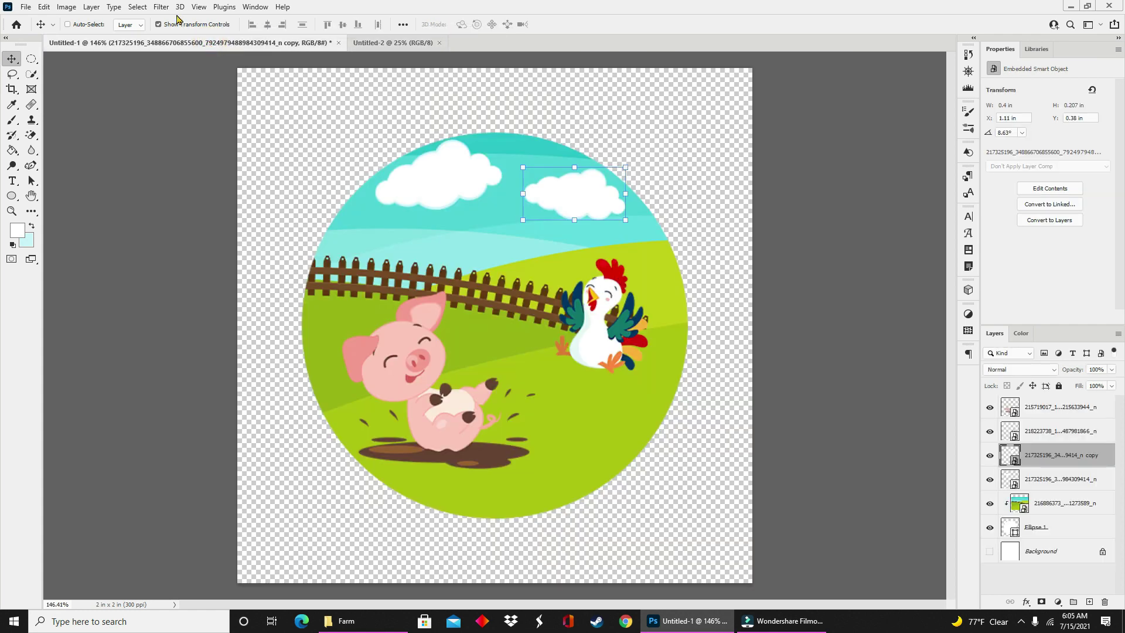
pyautogui.click(92, 7)
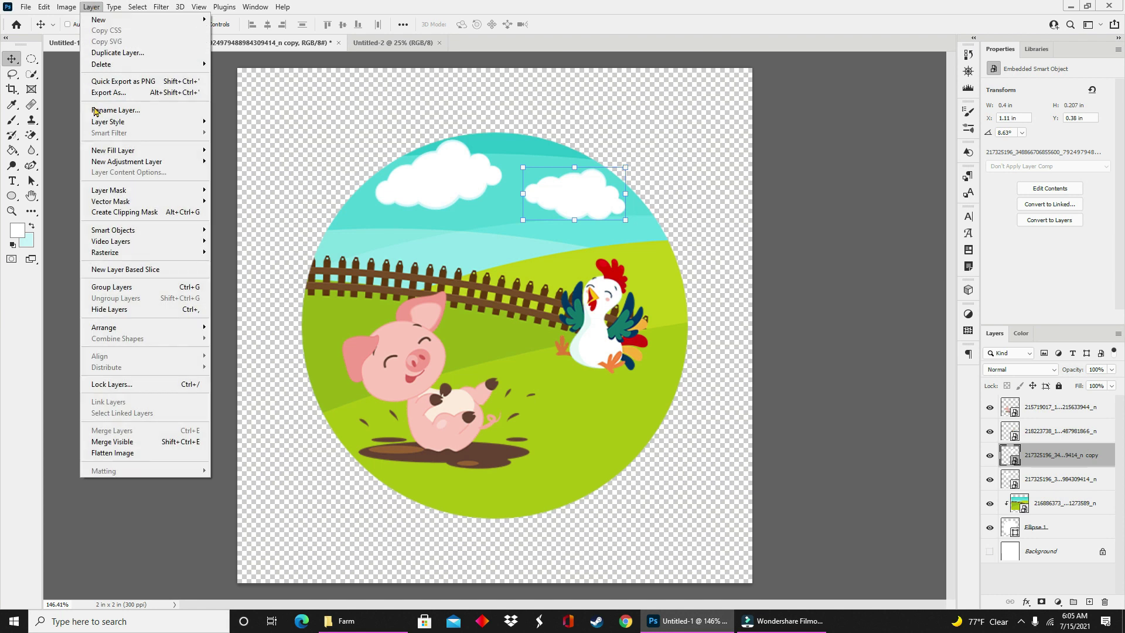
pyautogui.click(92, 442)
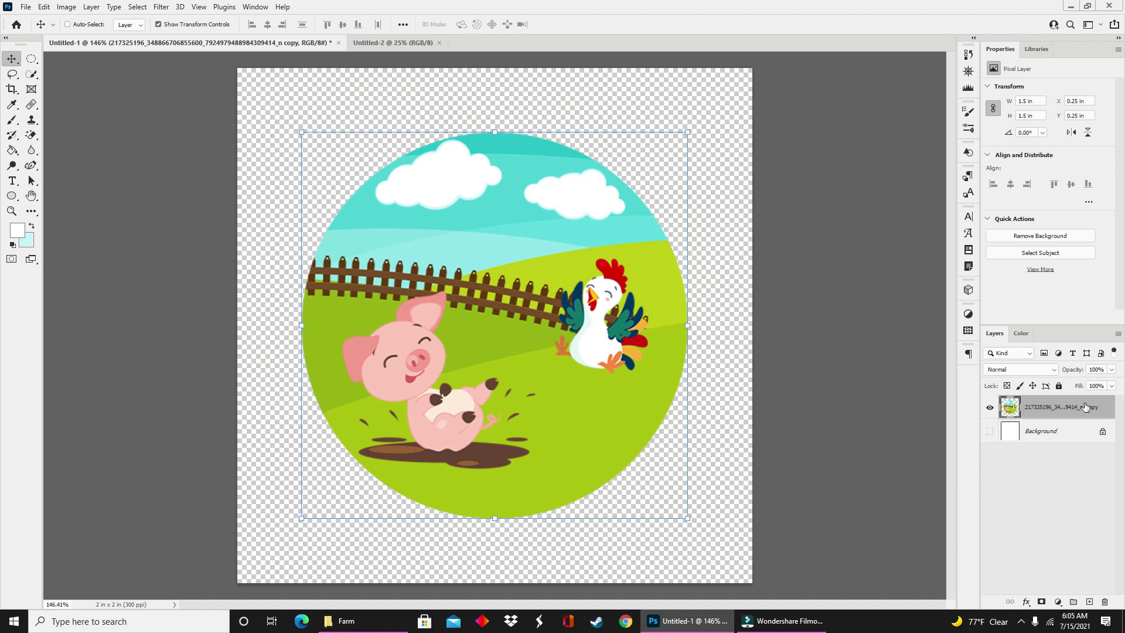
# Step: Float the Untitled-1 window and copy the merged circle design onto the Untitled-2 page
pyautogui.moveTo(451, 347)
pyautogui.mouseDown()
pyautogui.moveTo(479, 335)
pyautogui.moveTo(435, 323)
pyautogui.moveTo(507, 337)
pyautogui.moveTo(444, 348)
pyautogui.mouseUp()
pyautogui.moveTo(191, 42); pyautogui.dragTo(837, 83)
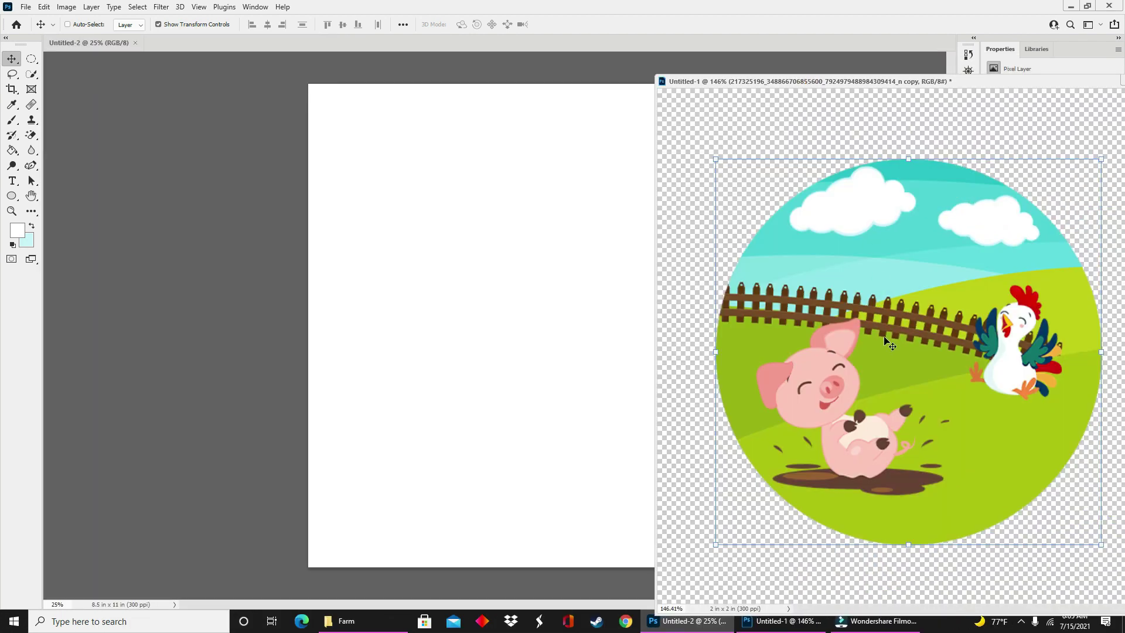
pyautogui.moveTo(903, 375); pyautogui.dragTo(585, 326)
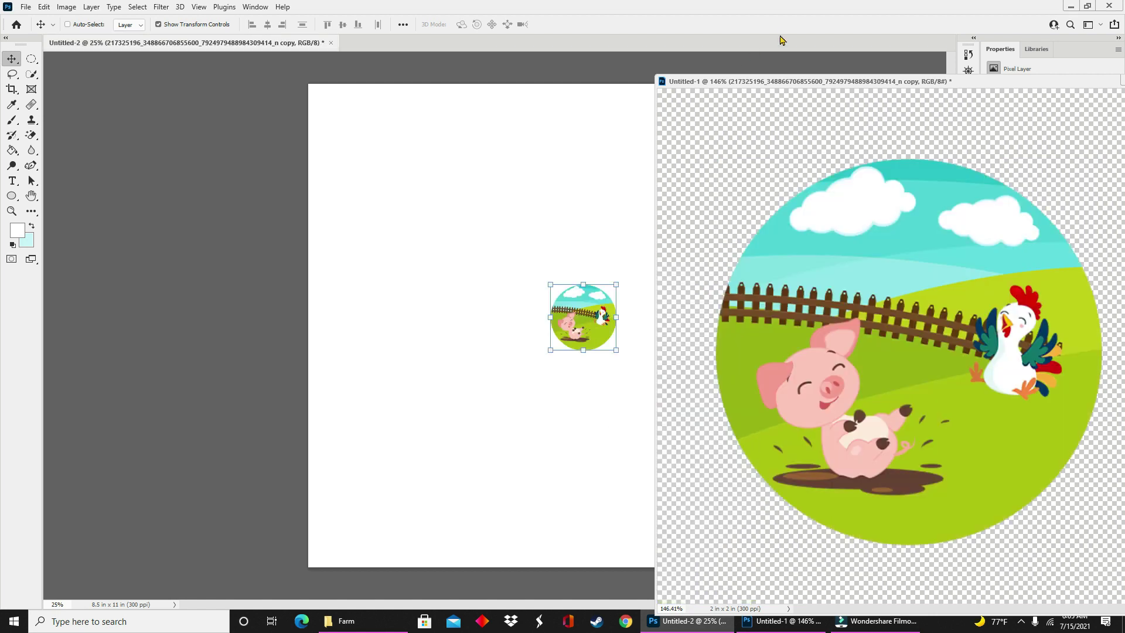
# Step: Dock the Untitled-1 window again and undo the design's shift and the layer merge
pyautogui.moveTo(797, 84); pyautogui.dragTo(543, 48)
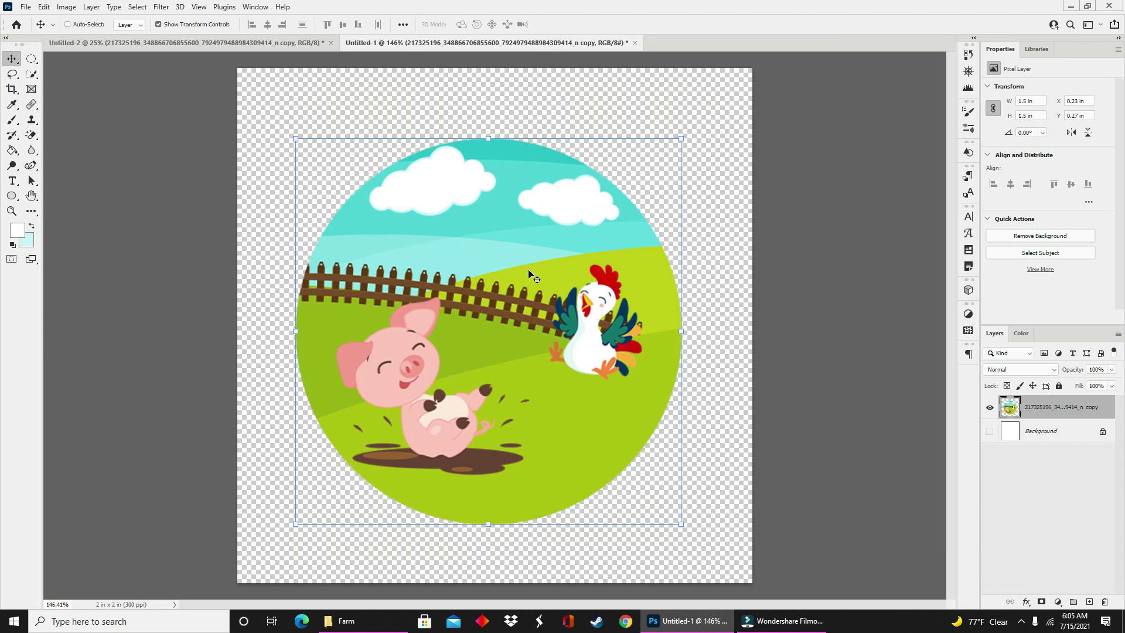
pyautogui.hotkey('ctrl', 'z')
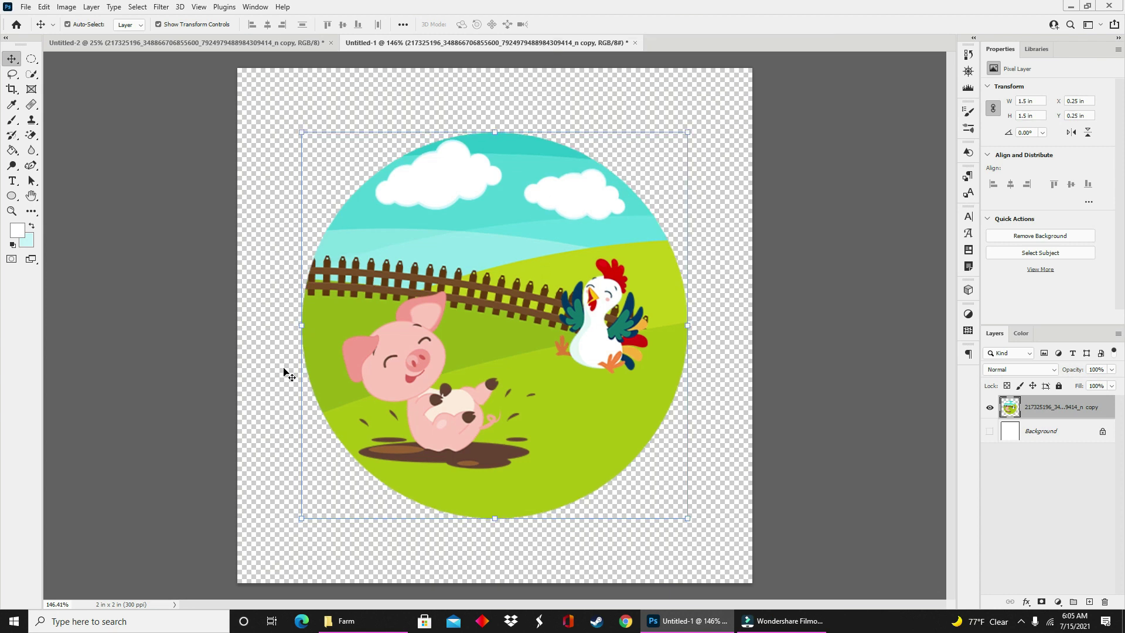
pyautogui.hotkey('ctrl', 'z')
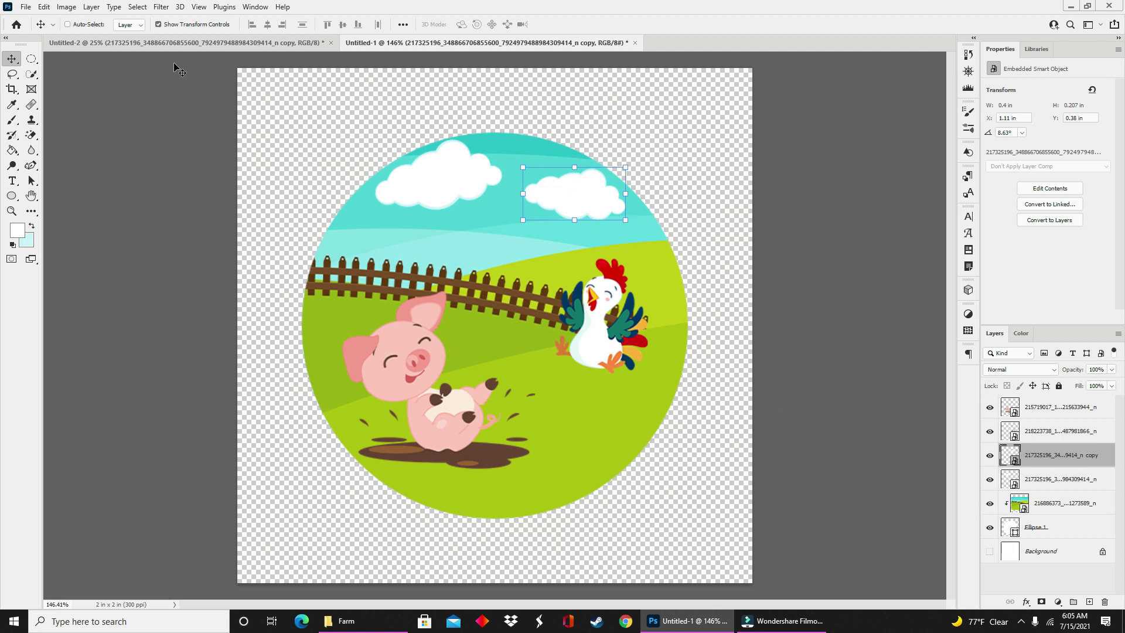
# Step: In Untitled-2, move the circle near the page's upper-right corner and place a duplicate below it at about Y 3.14 in
pyautogui.click(176, 43)
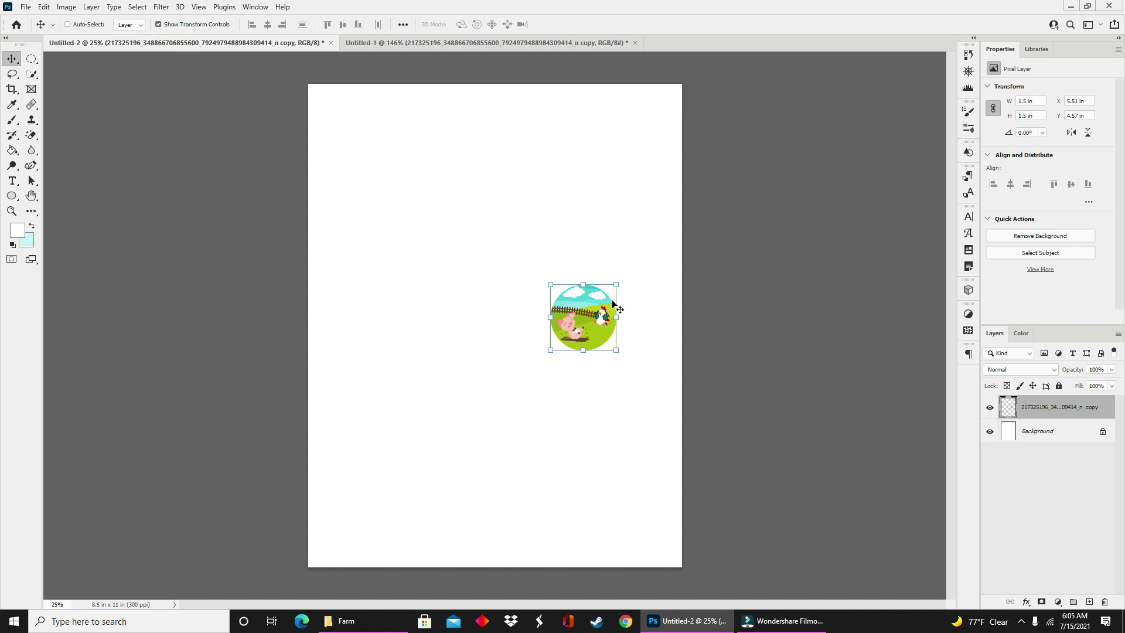
pyautogui.moveTo(583, 327); pyautogui.dragTo(630, 169)
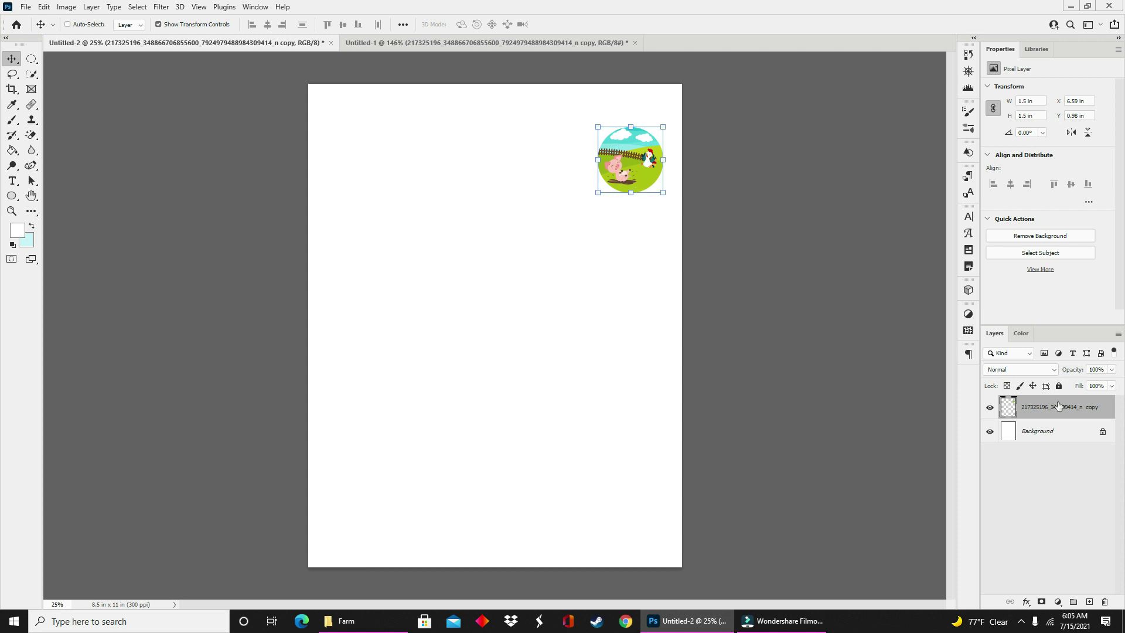
pyautogui.moveTo(1061, 410); pyautogui.dragTo(1090, 602)
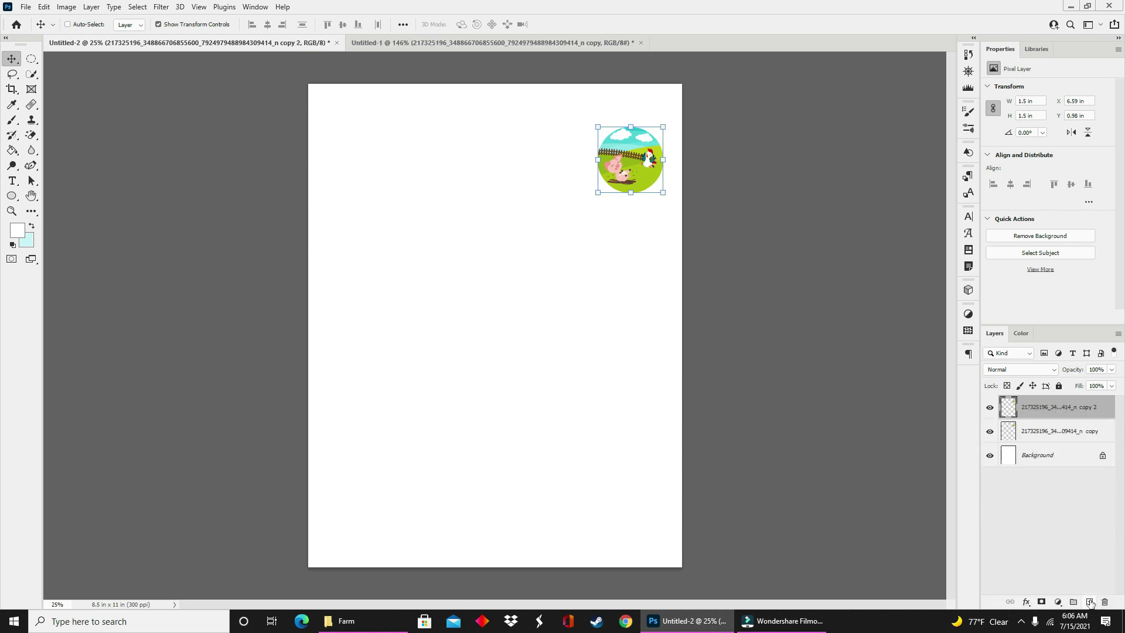
pyautogui.moveTo(626, 153); pyautogui.dragTo(626, 248)
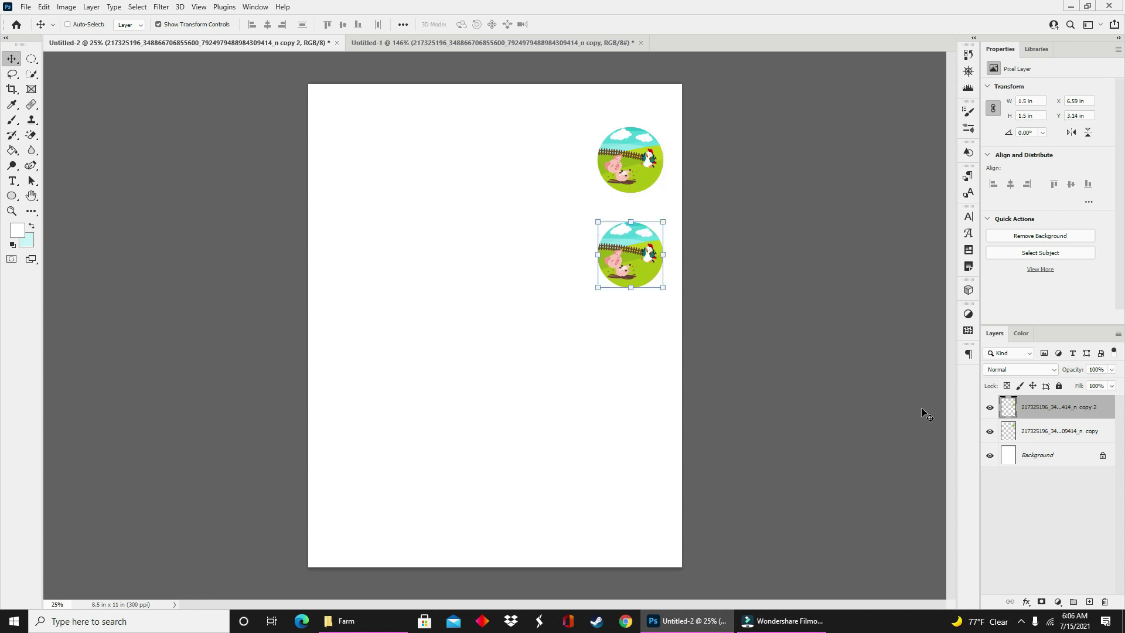
# Step: Duplicate the circle design twice more and stack the copies down the page's right side
pyautogui.moveTo(1049, 407); pyautogui.dragTo(1090, 603)
pyautogui.moveTo(626, 255); pyautogui.dragTo(626, 371)
pyautogui.moveTo(1050, 407); pyautogui.dragTo(1090, 602)
pyautogui.moveTo(626, 377); pyautogui.dragTo(626, 497)
# Step: Even out the column's spacing by shifting the second circle down and the bottom one up to about Y 8.28 in
pyautogui.click(1058, 455)
pyautogui.moveTo(645, 255); pyautogui.dragTo(645, 267)
pyautogui.click(1068, 404)
pyautogui.moveTo(651, 503); pyautogui.dragTo(652, 494)
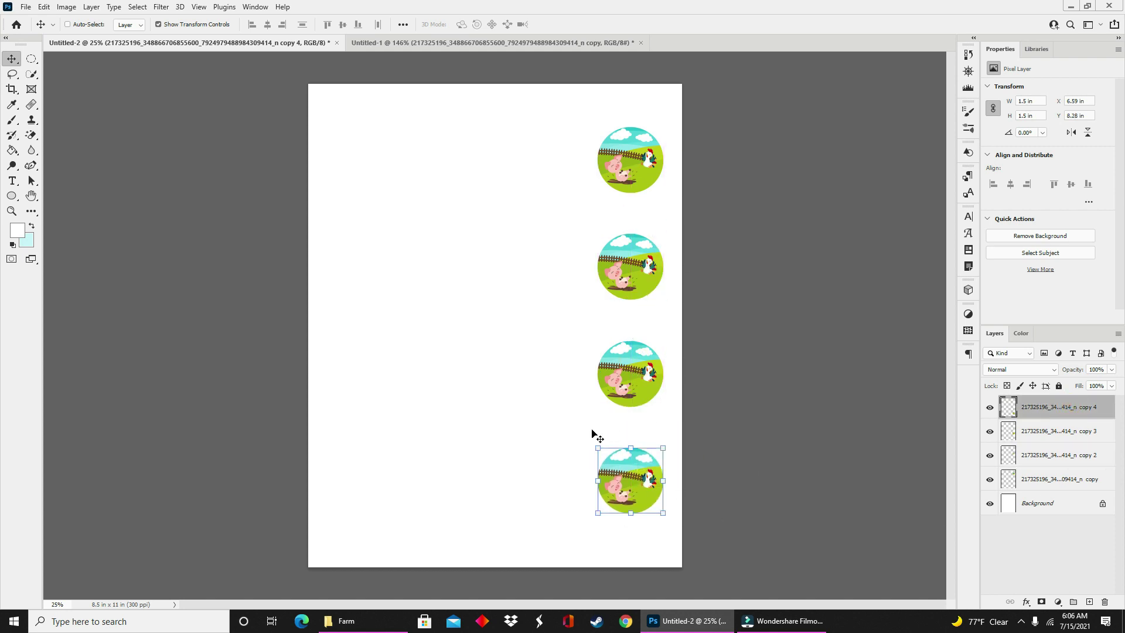
# Step: Create a new white RGB document 5.5 in wide by 2 in high at 300 pixels per inch
pyautogui.click(24, 6)
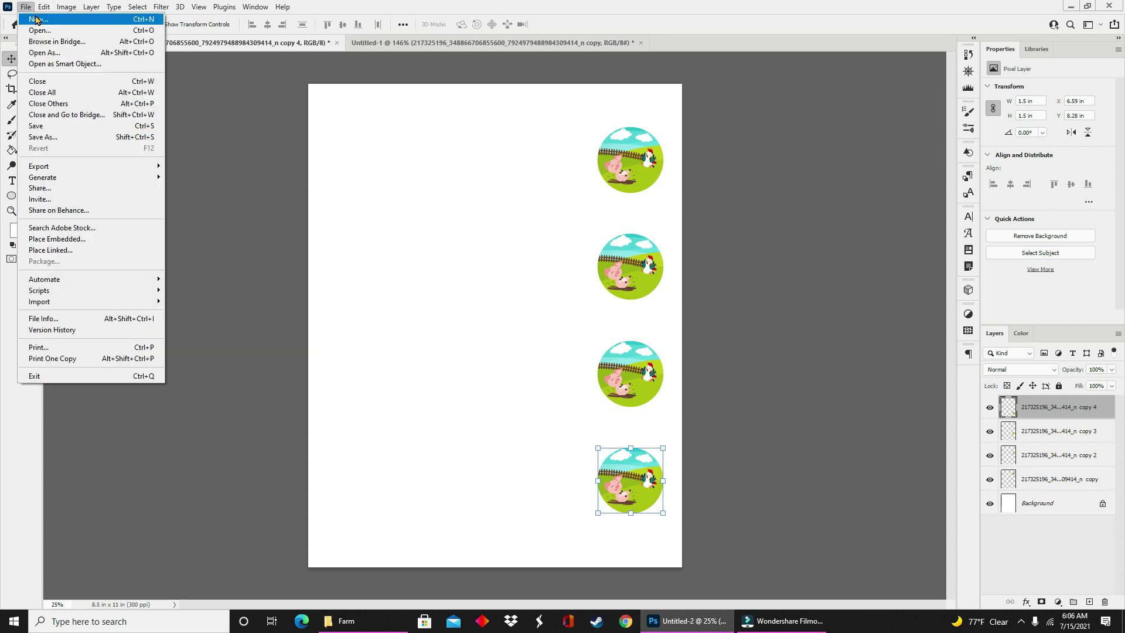
pyautogui.click(36, 19)
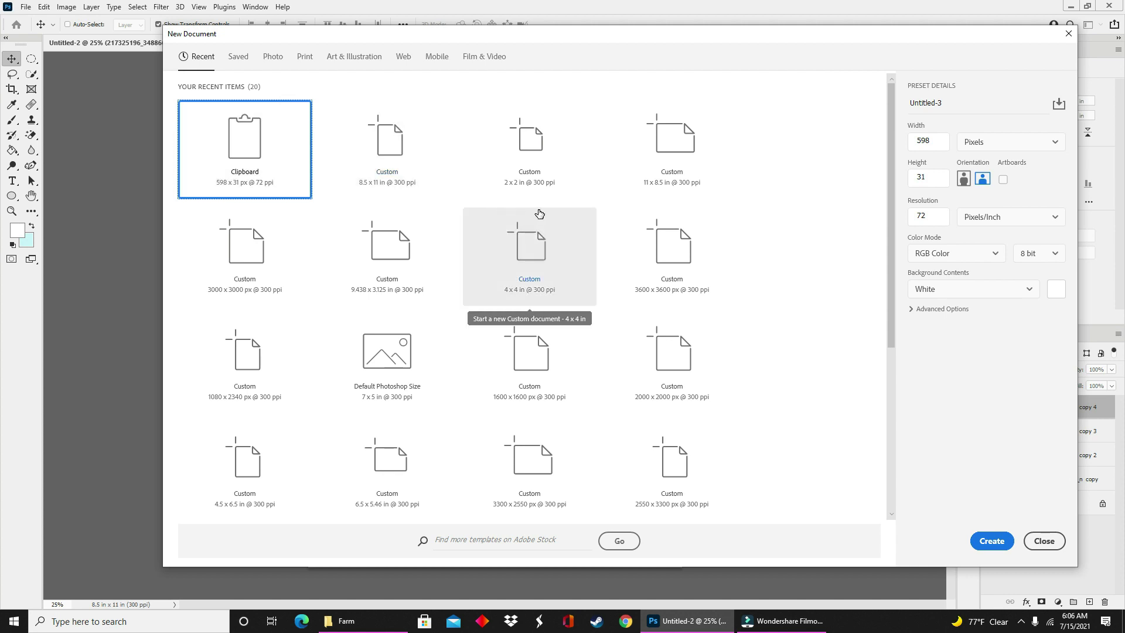
pyautogui.click(977, 147)
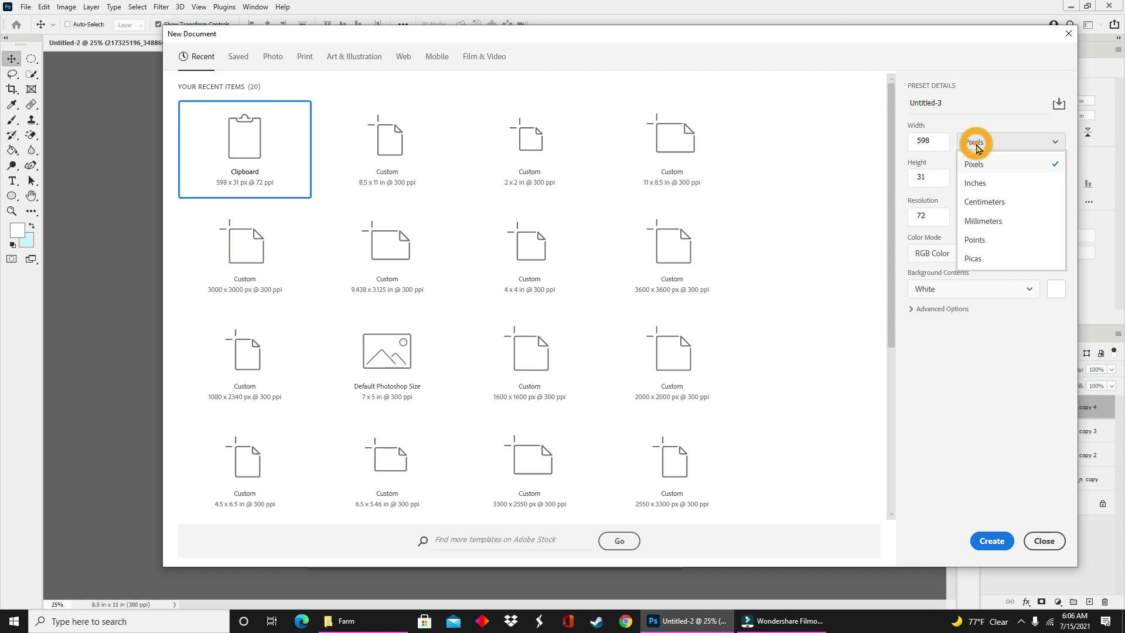
pyautogui.click(976, 184)
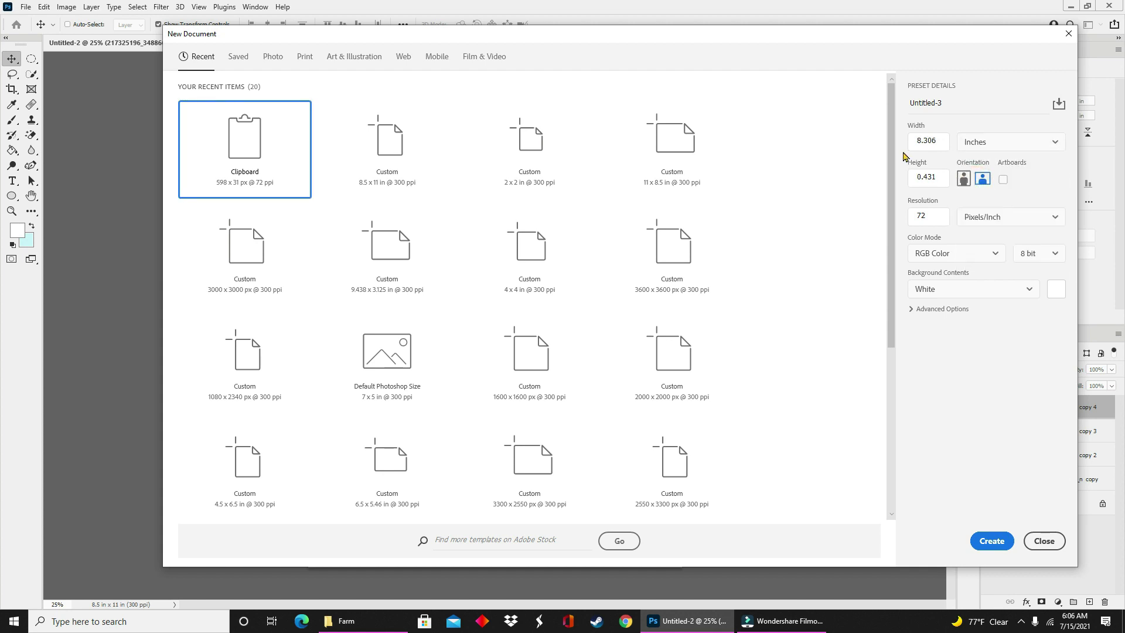
pyautogui.click(938, 141)
pyautogui.click(940, 179)
pyautogui.click(935, 214)
pyautogui.click(984, 538)
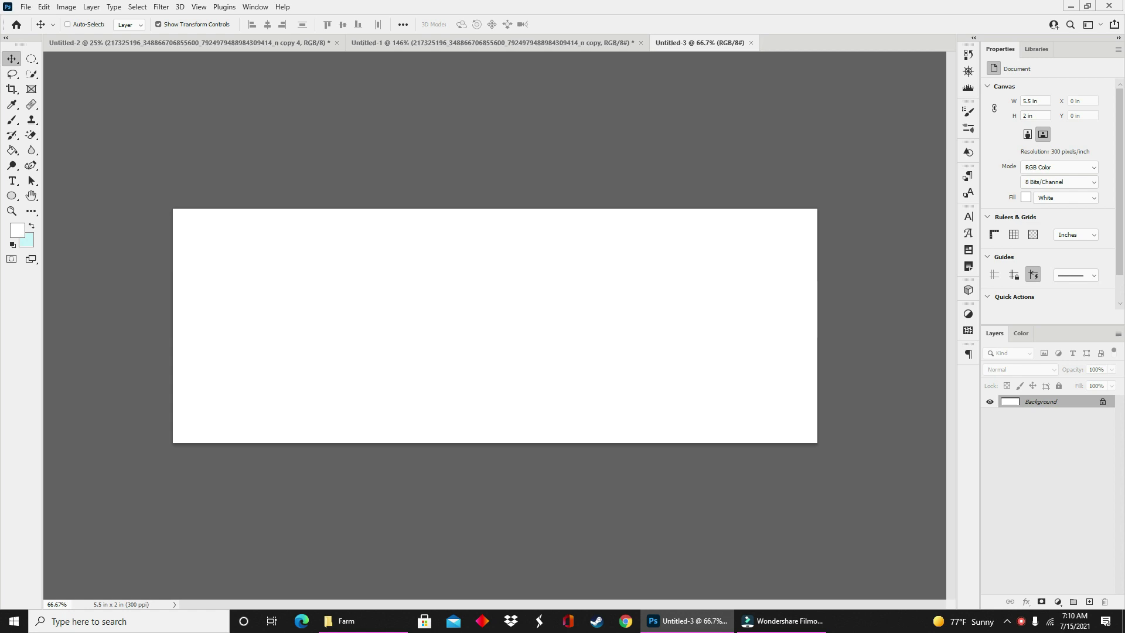
# Step: Place the rolling-hills landscape clipart and enlarge it until it covers the whole 5.5 x 2 in canvas
pyautogui.moveTo(633, 302); pyautogui.dragTo(814, 321)
pyautogui.moveTo(341, 326); pyautogui.dragTo(172, 325)
pyautogui.moveTo(730, 287); pyautogui.dragTo(730, 330)
pyautogui.press('Return')
# Step: Place the sun clipart, tilt and shrink it to about 0.4 in, and set it in the canvas's upper-left sky
pyautogui.moveTo(265, 244); pyautogui.dragTo(271, 252)
pyautogui.moveTo(612, 442); pyautogui.dragTo(423, 255)
pyautogui.moveTo(431, 261); pyautogui.dragTo(213, 235)
pyautogui.press('Return')
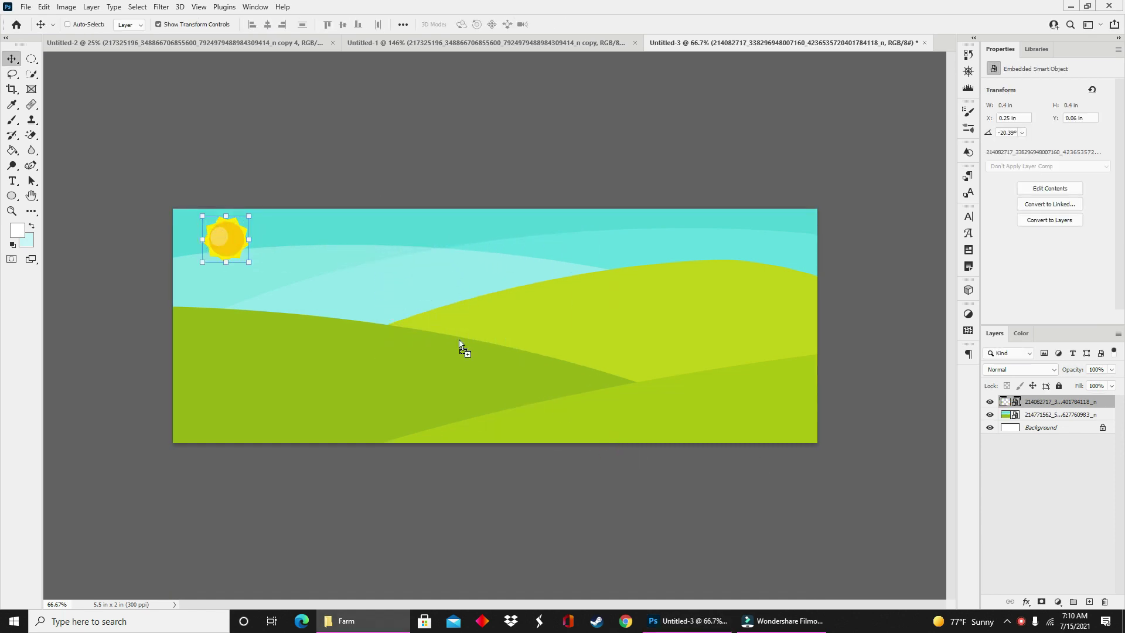
# Step: Place the white cloud clipart, shrink it to about 0.77 in wide and move it beside the sun
pyautogui.moveTo(462, 349); pyautogui.dragTo(496, 346)
pyautogui.moveTo(570, 344); pyautogui.dragTo(502, 308)
pyautogui.moveTo(650, 171); pyautogui.dragTo(327, 341)
pyautogui.moveTo(278, 364); pyautogui.dragTo(297, 239)
pyautogui.moveTo(344, 281); pyautogui.dragTo(254, 261)
pyautogui.press('Return')
# Step: Enlarge the sun to about 0.46 in and layer the cloud in front of it at about X 0.33, Y 0.17 in
pyautogui.moveTo(261, 259); pyautogui.dragTo(260, 250)
pyautogui.moveTo(1007, 401); pyautogui.dragTo(1016, 417)
pyautogui.moveTo(270, 247); pyautogui.dragTo(258, 240)
pyautogui.moveTo(244, 256); pyautogui.dragTo(243, 267)
pyautogui.moveTo(271, 265)
pyautogui.mouseDown()
pyautogui.moveTo(290, 254)
pyautogui.moveTo(290, 265)
pyautogui.mouseUp()
pyautogui.click(1054, 402)
pyautogui.moveTo(204, 261); pyautogui.dragTo(198, 268)
pyautogui.moveTo(1025, 414); pyautogui.dragTo(1026, 400)
pyautogui.moveTo(270, 250); pyautogui.dragTo(262, 263)
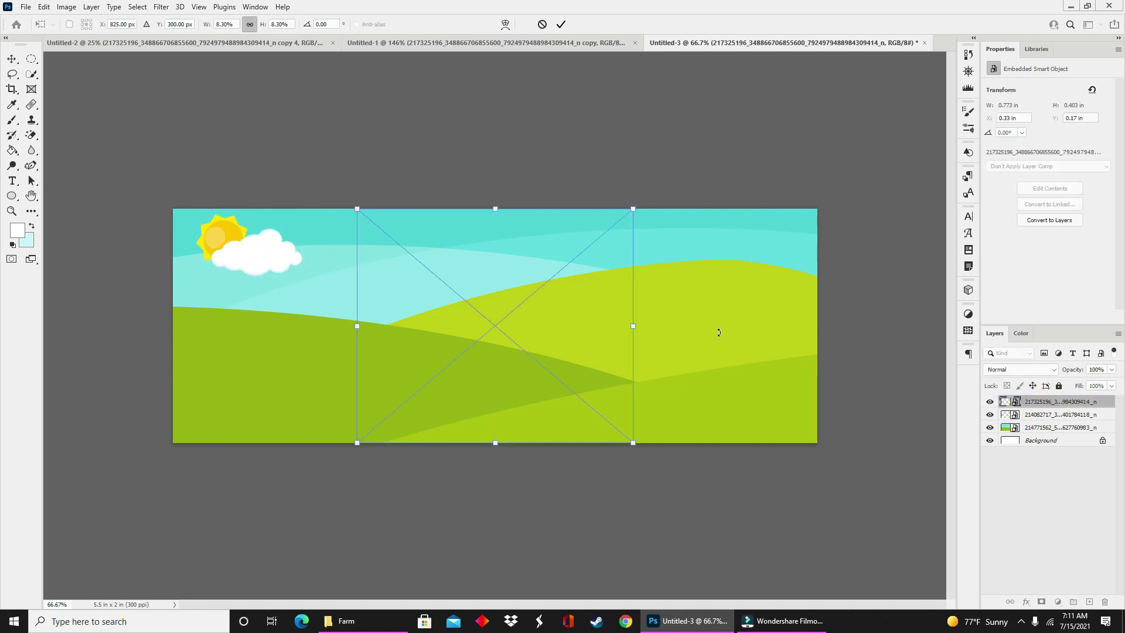
# Step: Place the red barn clipart at about 1.68 x 1.42 in on the canvas's right side, near X 3.73, Y 0.09 in
pyautogui.moveTo(580, 334); pyautogui.dragTo(718, 318)
pyautogui.moveTo(773, 427); pyautogui.dragTo(691, 359)
pyautogui.moveTo(636, 341); pyautogui.dragTo(749, 368)
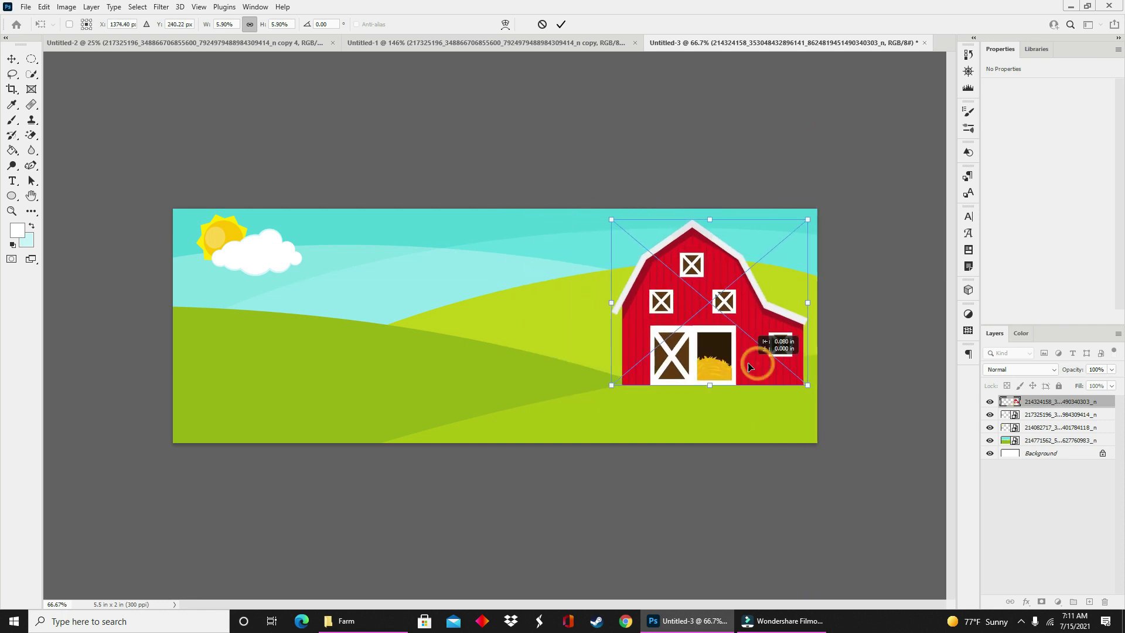
pyautogui.doubleClick(749, 368)
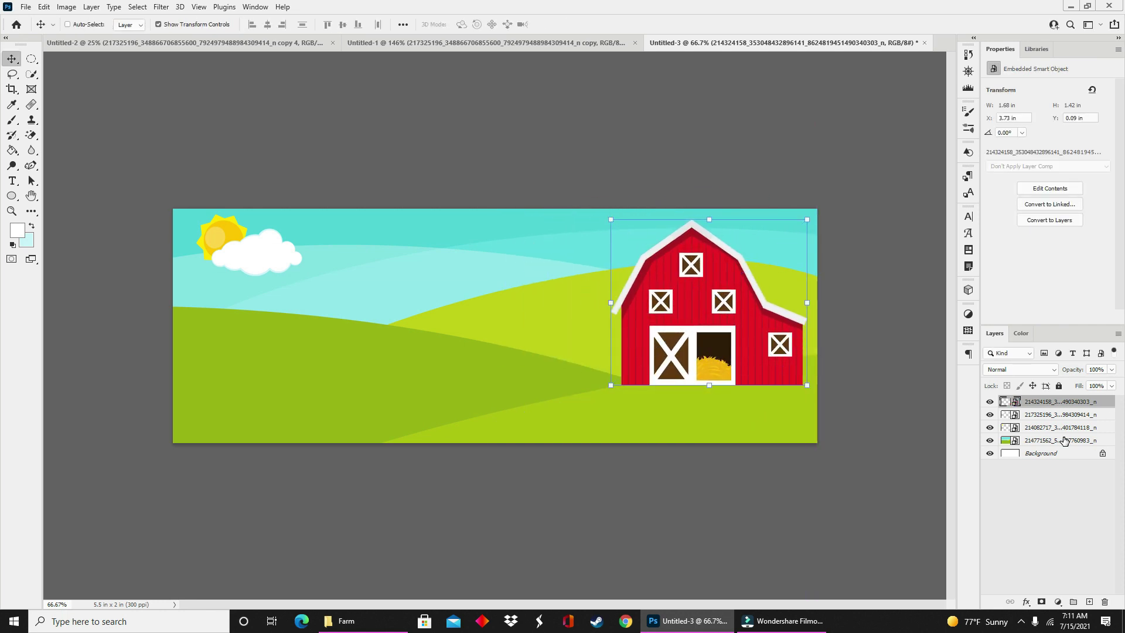
# Step: Place the apple tree clipart on a layer beneath the barn, shrink it and stand it behind the barn at the canvas's upper-right corner
pyautogui.click(1061, 415)
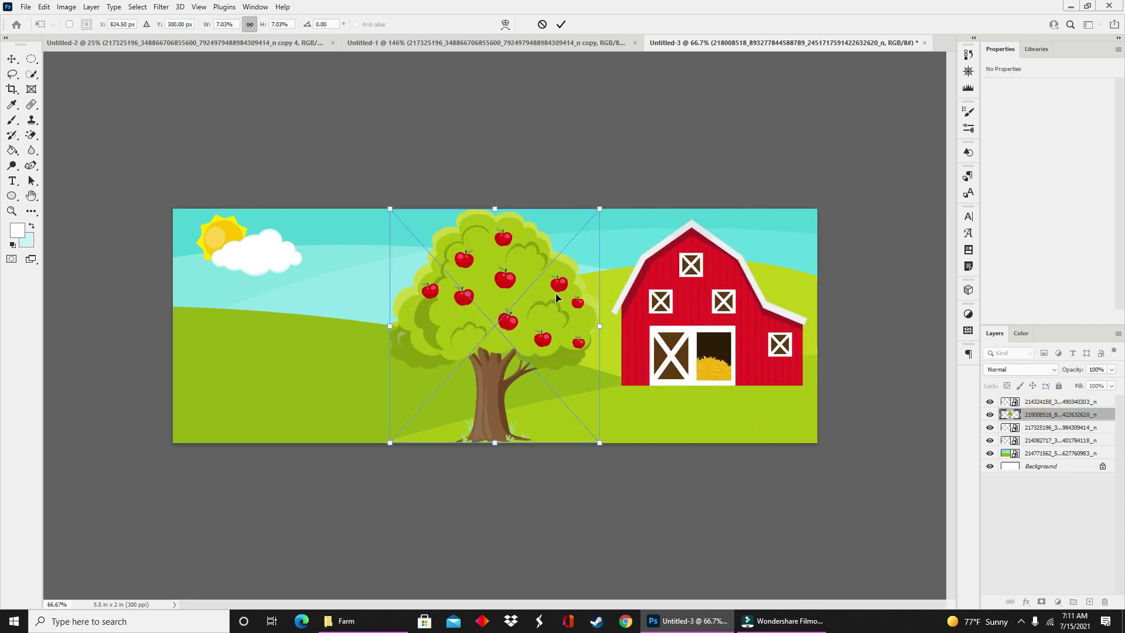
pyautogui.moveTo(578, 305); pyautogui.dragTo(719, 305)
pyautogui.moveTo(739, 193); pyautogui.dragTo(624, 339)
pyautogui.hotkey('ctrl', 'z')
pyautogui.moveTo(591, 389); pyautogui.dragTo(792, 267)
pyautogui.doubleClick(792, 267)
pyautogui.moveTo(777, 313); pyautogui.dragTo(779, 325)
pyautogui.doubleClick(790, 266)
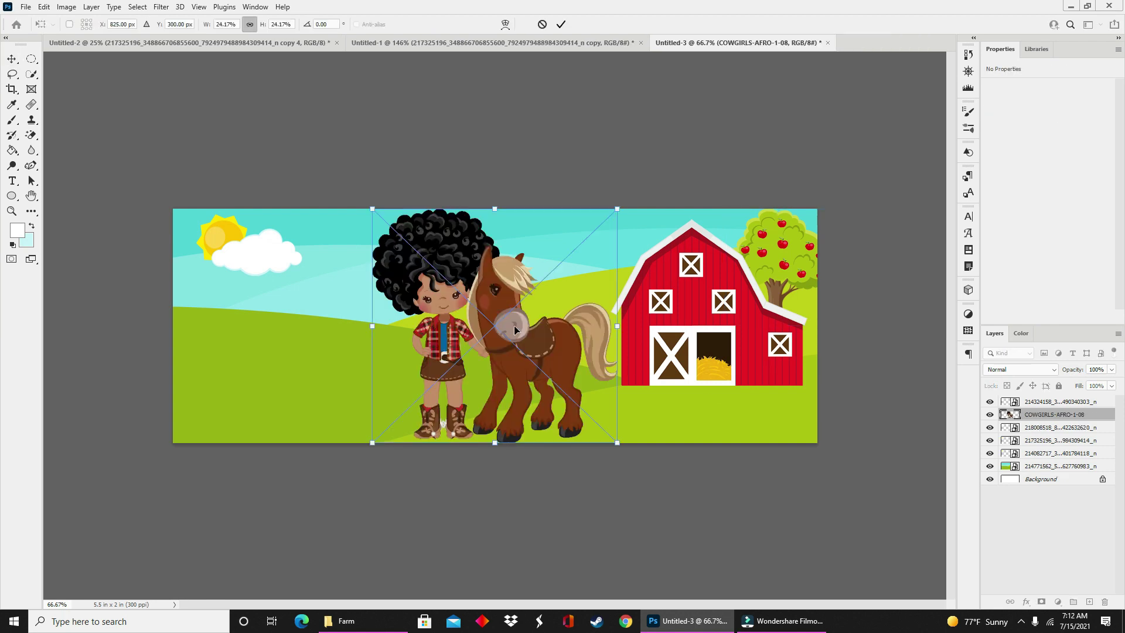
# Step: Place COWGIRLS-AFRO-1-08 above the barn layer, shrink it to about 1.09 x 1.04 in and position it near X 3.34, Y 0.85 in
pyautogui.moveTo(587, 337); pyautogui.dragTo(670, 331)
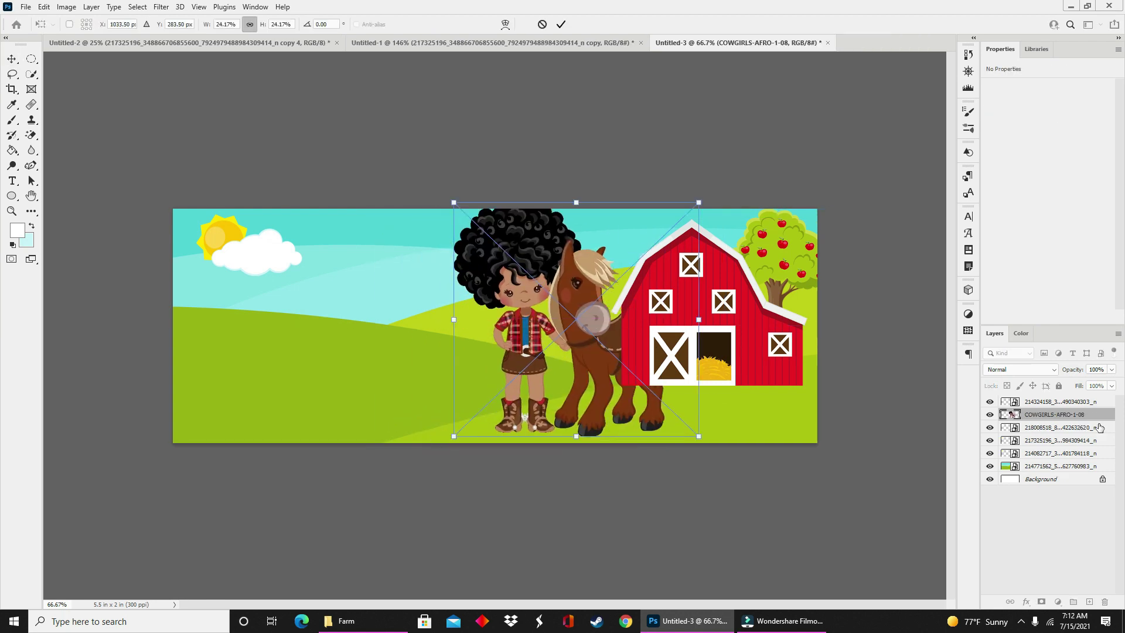
pyautogui.moveTo(1095, 416); pyautogui.dragTo(1095, 398)
pyautogui.moveTo(698, 201); pyautogui.dragTo(604, 299)
pyautogui.moveTo(571, 350); pyautogui.dragTo(654, 353)
pyautogui.moveTo(612, 300); pyautogui.dragTo(617, 316)
pyautogui.moveTo(653, 384); pyautogui.dragTo(658, 378)
pyautogui.doubleClick(664, 376)
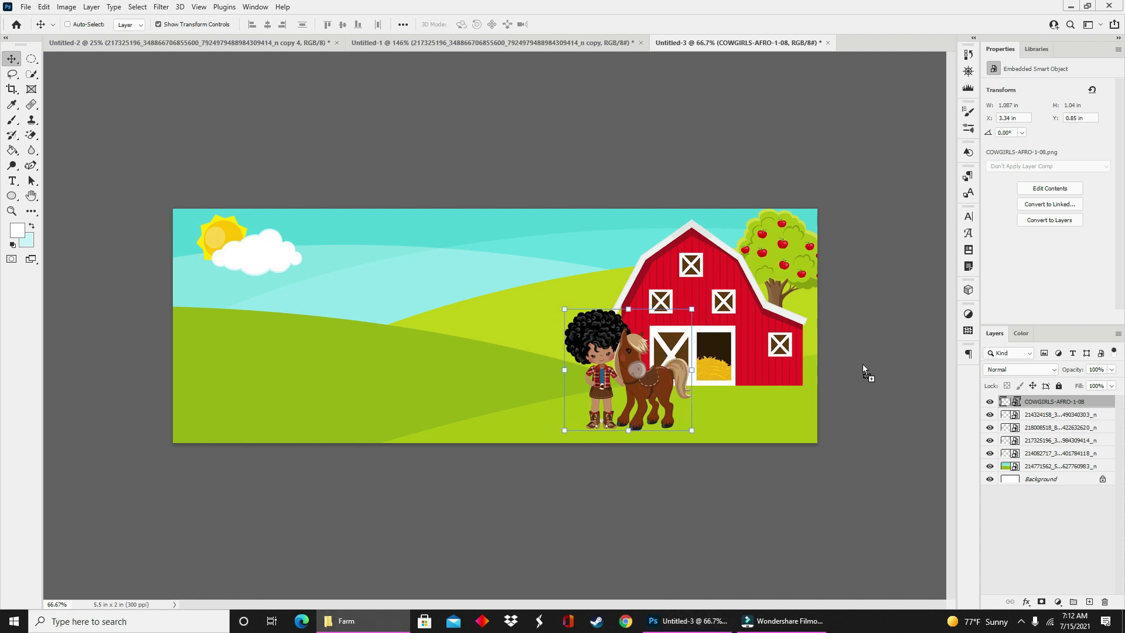
# Step: Place the muddy pig clipart at about 0.77 x 0.70 in in the canvas's lower-left corner, near X 0.33, Y 1.19 in
pyautogui.moveTo(278, 370); pyautogui.dragTo(277, 370)
pyautogui.moveTo(620, 219); pyautogui.dragTo(457, 287)
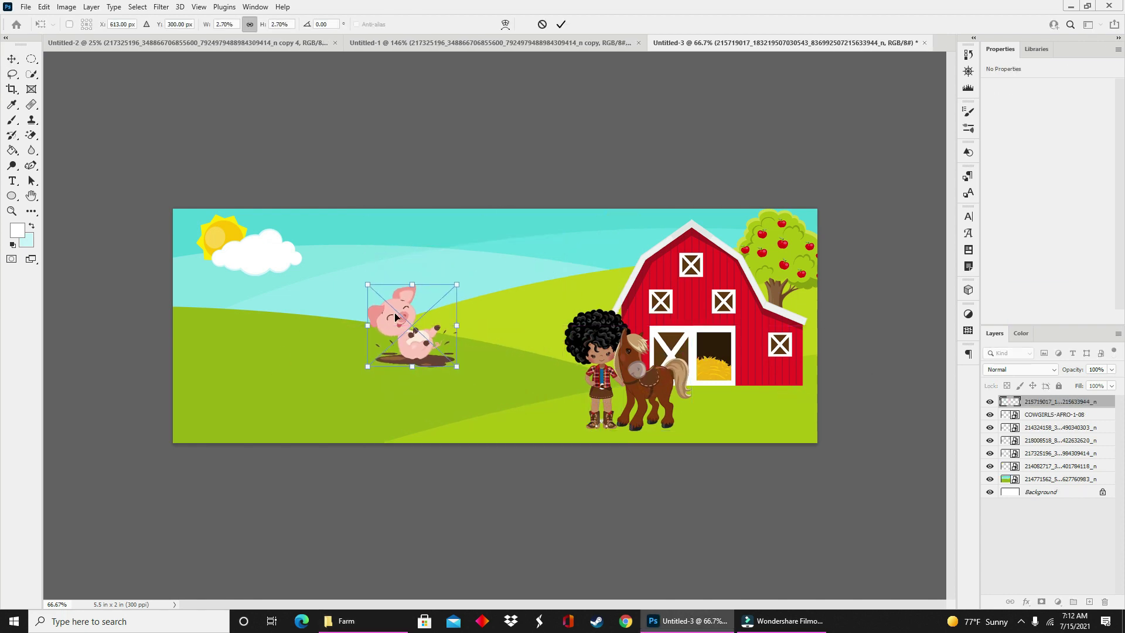
pyautogui.moveTo(395, 321); pyautogui.dragTo(273, 393)
pyautogui.press('Return')
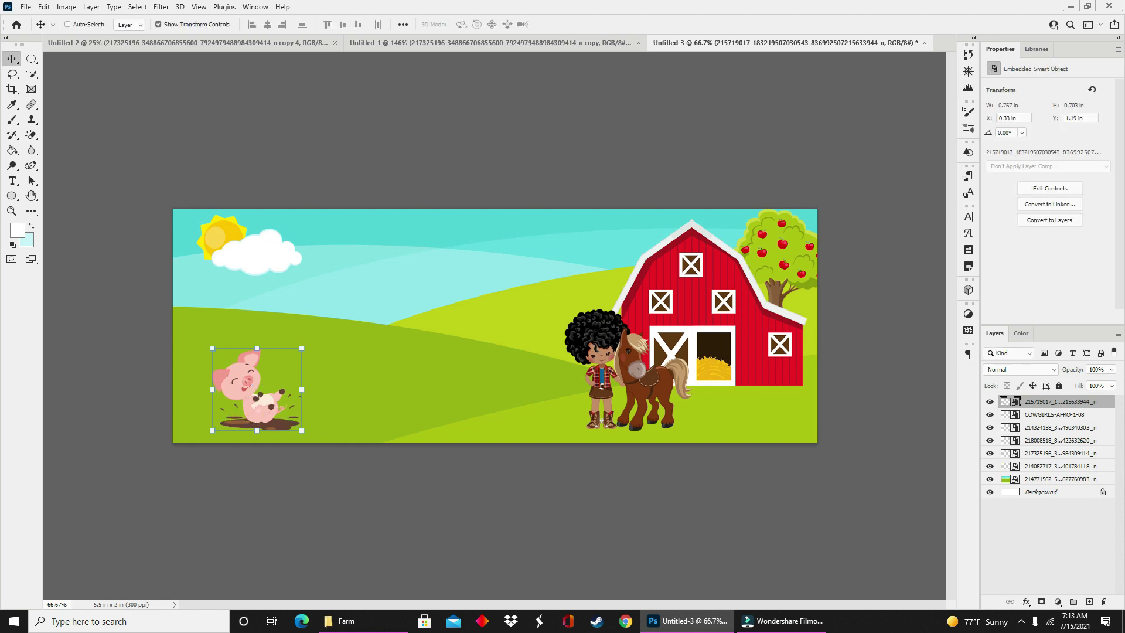
pyautogui.press('Return')
# Step: Place the cow clipart, shrink it and position it above and to the right of the pig
pyautogui.moveTo(618, 209); pyautogui.dragTo(474, 344)
pyautogui.moveTo(429, 419); pyautogui.dragTo(332, 356)
pyautogui.doubleClick(361, 355)
# Step: Place the chicken clipart, shrink it to about 0.34 x 0.42 in and set it in front of the barn's right side
pyautogui.moveTo(767, 392); pyautogui.dragTo(566, 381)
pyautogui.moveTo(567, 422); pyautogui.dragTo(765, 381)
pyautogui.doubleClick(760, 371)
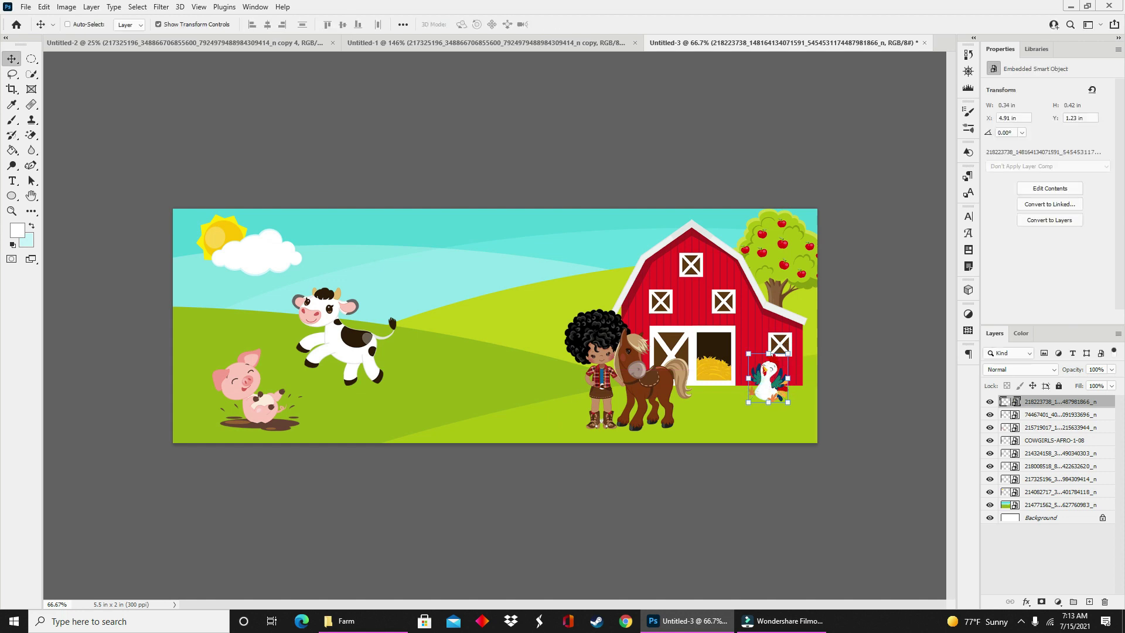
# Step: Place another cloud about 0.65 in wide left of the barn roof and duplicate it slightly lower, at about X 3.41, Y 0.17 in
pyautogui.moveTo(472, 309); pyautogui.dragTo(527, 299)
pyautogui.moveTo(719, 209); pyautogui.dragTo(334, 328)
pyautogui.moveTo(366, 433); pyautogui.dragTo(606, 247)
pyautogui.moveTo(586, 248); pyautogui.dragTo(599, 253)
pyautogui.press('Return')
pyautogui.moveTo(1046, 402); pyautogui.dragTo(1089, 602)
pyautogui.moveTo(584, 230); pyautogui.dragTo(613, 244)
# Step: Move both new clouds behind the barn, shift them toward its roof and rotate the duplicate to about -11.71°
pyautogui.click(1047, 405)
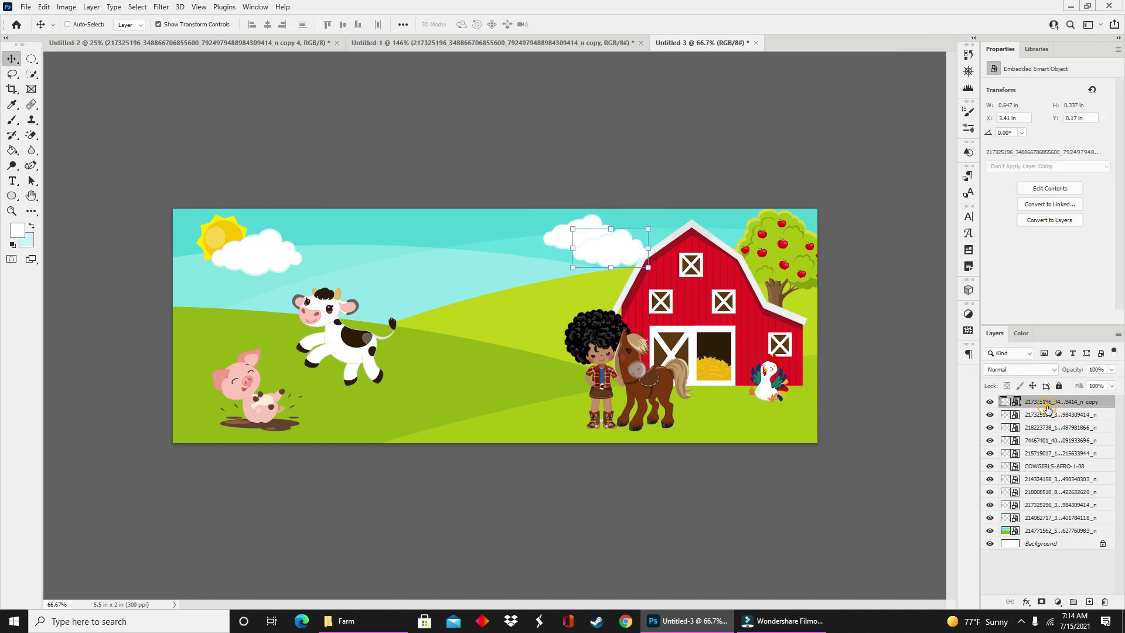
pyautogui.keyDown('shift'); pyautogui.click(1047, 415); pyautogui.keyUp('shift')
pyautogui.moveTo(1047, 414); pyautogui.dragTo(1047, 524)
pyautogui.moveTo(677, 210); pyautogui.dragTo(670, 232)
pyautogui.press('Return')
pyautogui.click(1048, 508)
pyautogui.press('Return')
pyautogui.moveTo(583, 265); pyautogui.dragTo(535, 314)
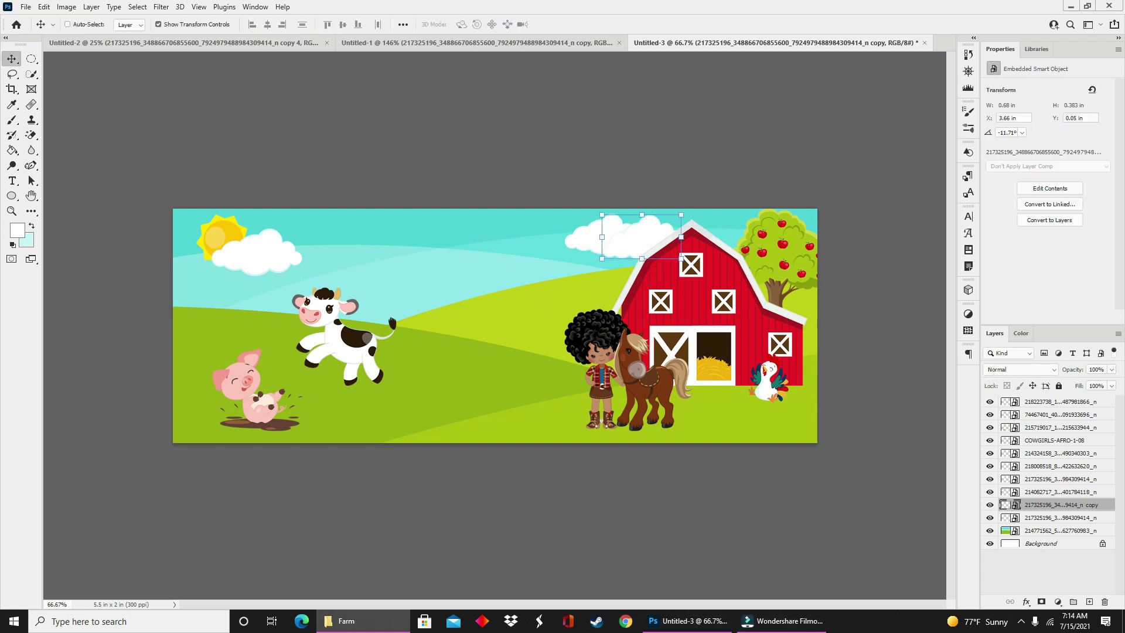
# Step: Try a small red tractor behind the cowgirl, left of the barn, and delete it
pyautogui.moveTo(520, 324); pyautogui.dragTo(543, 417)
pyautogui.moveTo(326, 442); pyautogui.dragTo(530, 312)
pyautogui.moveTo(617, 271); pyautogui.dragTo(615, 348)
pyautogui.moveTo(661, 286); pyautogui.dragTo(631, 316)
pyautogui.moveTo(523, 311); pyautogui.dragTo(501, 294)
pyautogui.moveTo(545, 329); pyautogui.dragTo(589, 335)
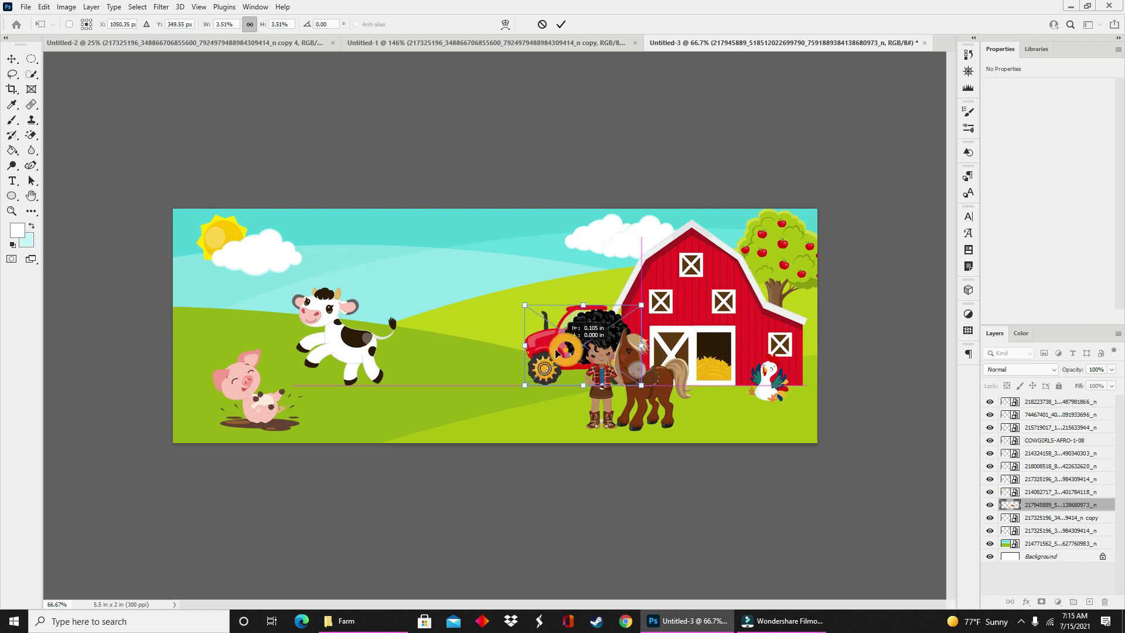
pyautogui.press('Return')
pyautogui.press('Delete')
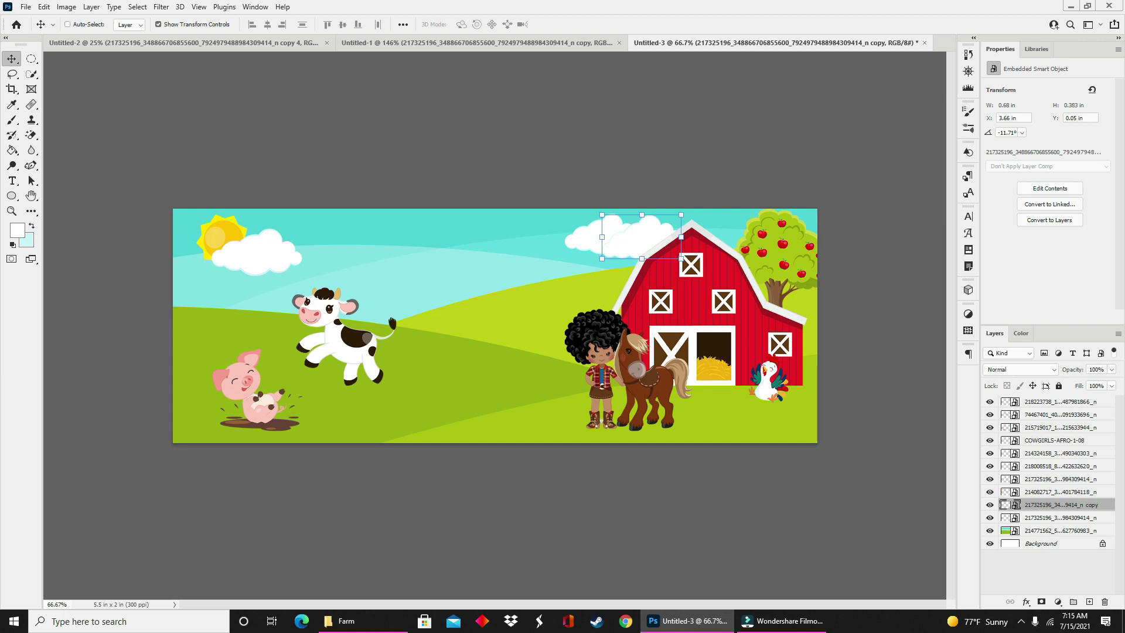
# Step: Add red 16 pt Hello Spring text reading "Oink! Cluck! Moo!" and "Look Who is TWO!" in the sky
pyautogui.click(13, 180)
pyautogui.click(439, 263)
pyautogui.write('Oink! Cluck! Moo! ')
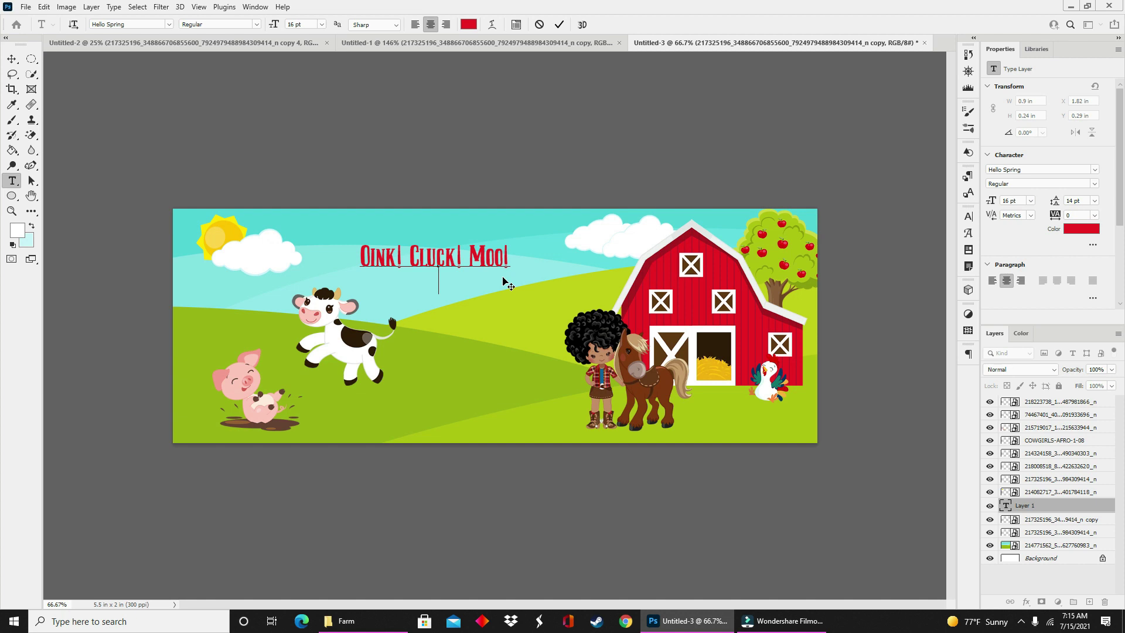
pyautogui.write('Look Who Is Two!')
# Step: Scale the text block up to about 160.88% and center it horizontally on the canvas
pyautogui.click(12, 58)
pyautogui.moveTo(439, 281); pyautogui.dragTo(460, 280)
pyautogui.moveTo(538, 312); pyautogui.dragTo(634, 355)
pyautogui.moveTo(548, 291); pyautogui.dragTo(537, 297)
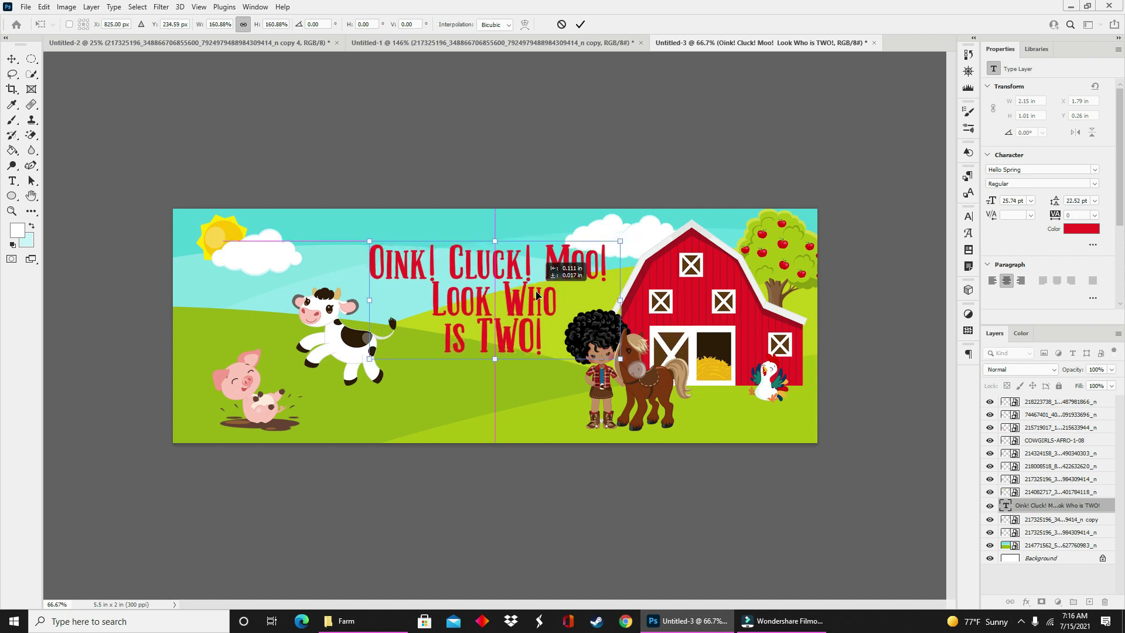
pyautogui.press('Return')
# Step: Rewrap the text so "is" ends the second line, and set "TWO!" to 36 pt
pyautogui.doubleClick(461, 352)
pyautogui.click(445, 340)
pyautogui.press('BackSpace')
pyautogui.press('Right')
pyautogui.press('Right')
pyautogui.press('Right')
pyautogui.press('Return')
pyautogui.moveTo(532, 338); pyautogui.dragTo(461, 338)
pyautogui.click(322, 25)
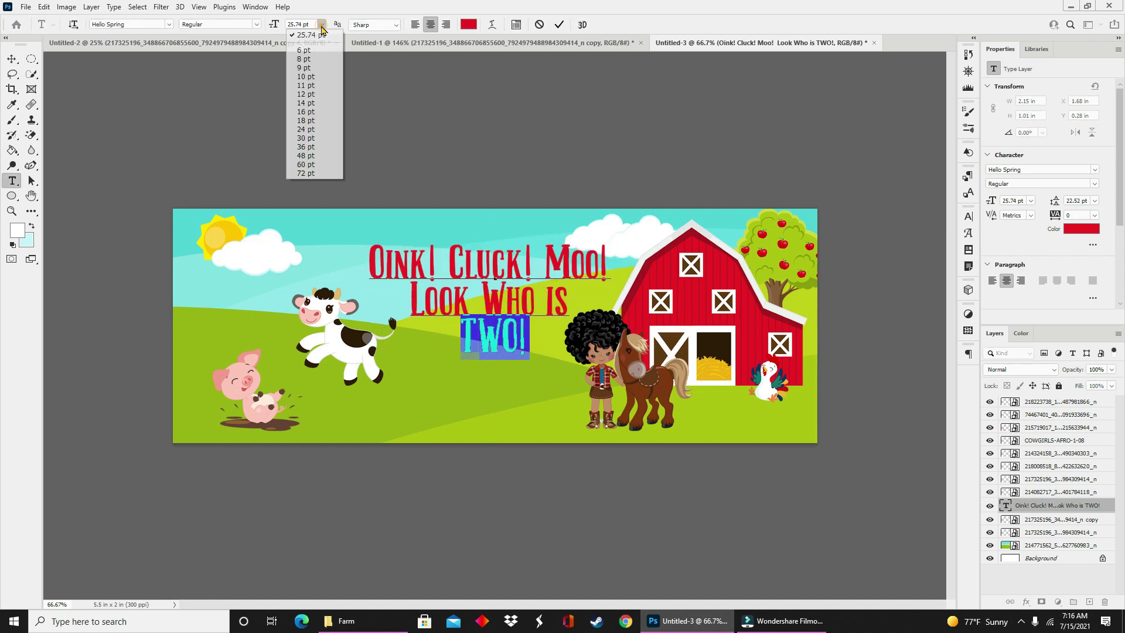
pyautogui.click(304, 143)
# Step: Show the full character settings and set the text's leading to 30 pt
pyautogui.hotkey('ctrl', 'a')
pyautogui.click(968, 216)
pyautogui.click(950, 247)
pyautogui.click(935, 363)
pyautogui.click(949, 248)
pyautogui.click(942, 343)
pyautogui.click(542, 342)
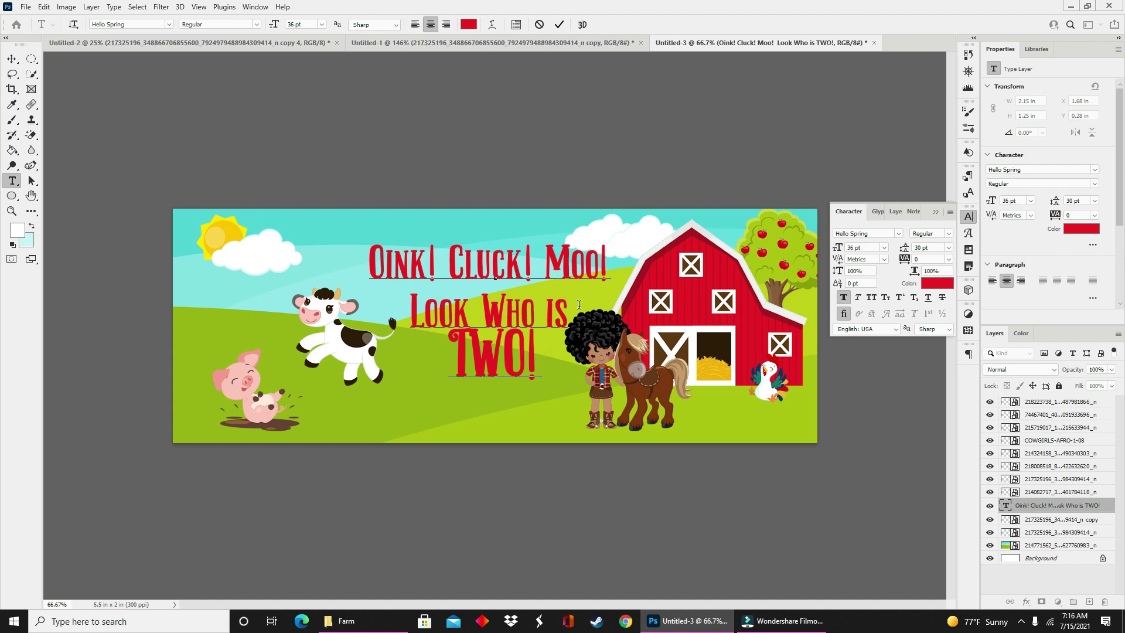
# Step: Try different leading values on the first two lines and on the last two lines of the text
pyautogui.moveTo(370, 252); pyautogui.dragTo(572, 313)
pyautogui.click(949, 247)
pyautogui.click(932, 344)
pyautogui.click(948, 247)
pyautogui.click(932, 361)
pyautogui.moveTo(412, 296); pyautogui.dragTo(542, 371)
pyautogui.click(948, 248)
pyautogui.click(932, 370)
pyautogui.click(608, 274)
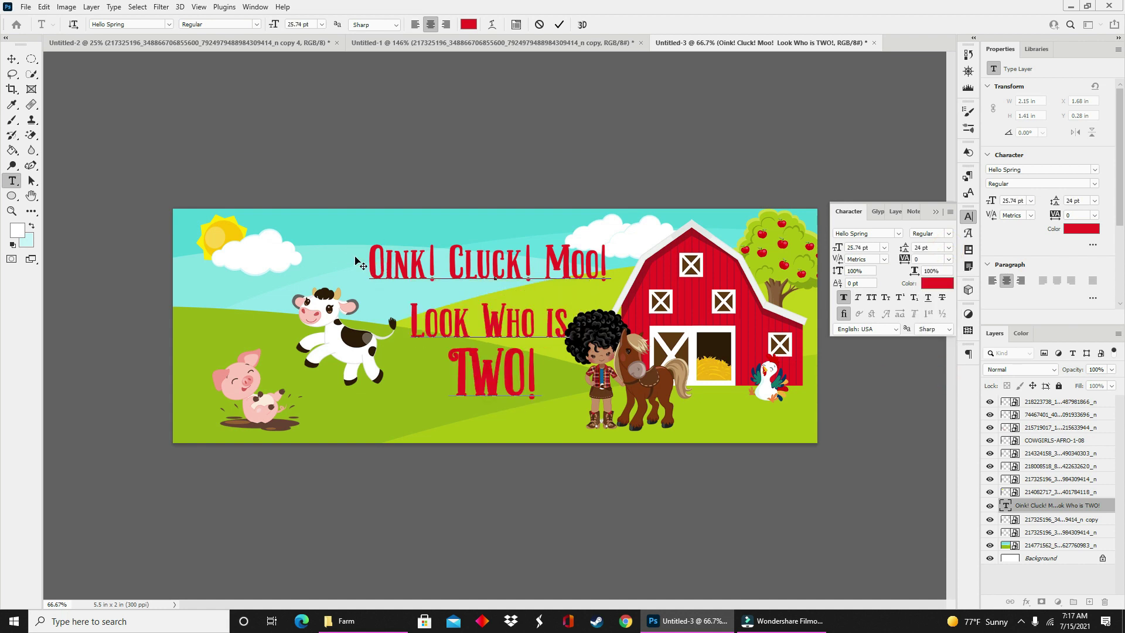
pyautogui.moveTo(366, 261); pyautogui.dragTo(571, 337)
pyautogui.click(949, 248)
pyautogui.click(932, 352)
pyautogui.click(949, 247)
pyautogui.click(939, 332)
# Step: Delete the "Oink! Cluck! Moo! Look Who is TWO!" text layer and collapse the character settings
pyautogui.click(509, 352)
pyautogui.hotkey('ctrl', 'a')
pyautogui.click(1069, 506)
pyautogui.press('Delete')
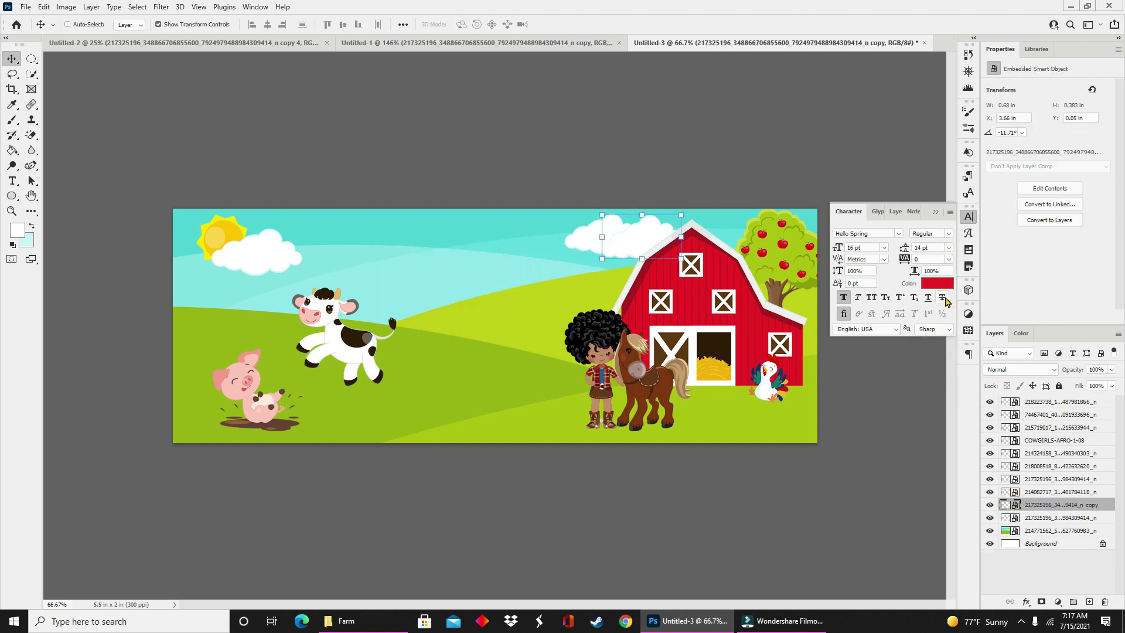
pyautogui.click(936, 211)
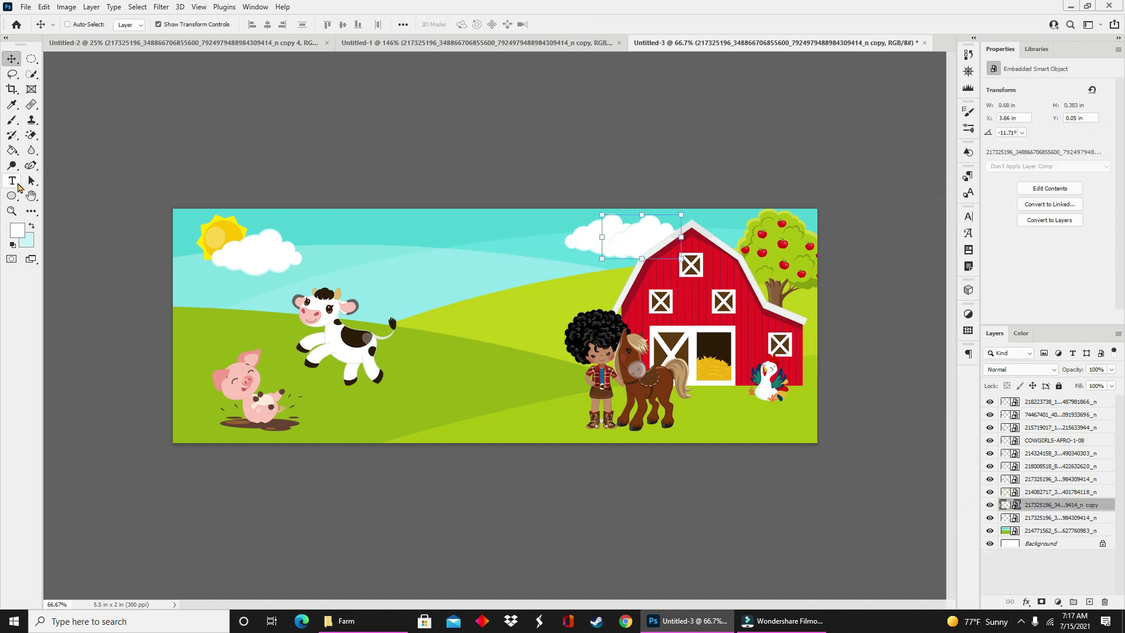
# Step: Add new red text in the sky reading "Oink! Cluck! Moo!" on one line and "Look Who's" on the next
pyautogui.click(17, 186)
pyautogui.click(390, 238)
pyautogui.write('Oink! Cluck! Moo!')
pyautogui.press('Return')
pyautogui.write("Look Who's")
# Step: Enlarge the text to about 2.27 x 0.74 in and position it near X 1.61, Y 0.09 in
pyautogui.click(11, 59)
pyautogui.moveTo(399, 257); pyautogui.dragTo(494, 276)
pyautogui.moveTo(557, 285); pyautogui.dragTo(666, 321)
pyautogui.moveTo(594, 295); pyautogui.dragTo(554, 282)
pyautogui.press('Return')
pyautogui.moveTo(1046, 505)
pyautogui.mouseDown()
pyautogui.moveTo(1052, 561)
pyautogui.moveTo(1034, 508)
pyautogui.mouseUp()
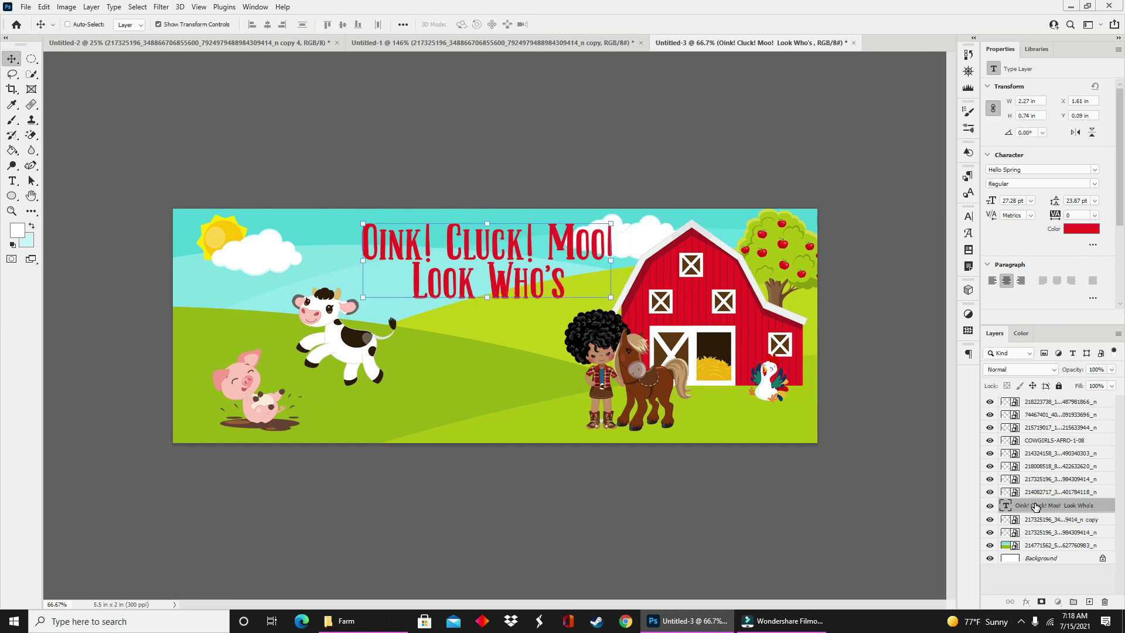
pyautogui.click(1032, 493)
pyautogui.click(1026, 601)
pyautogui.click(1027, 516)
pyautogui.click(1078, 285)
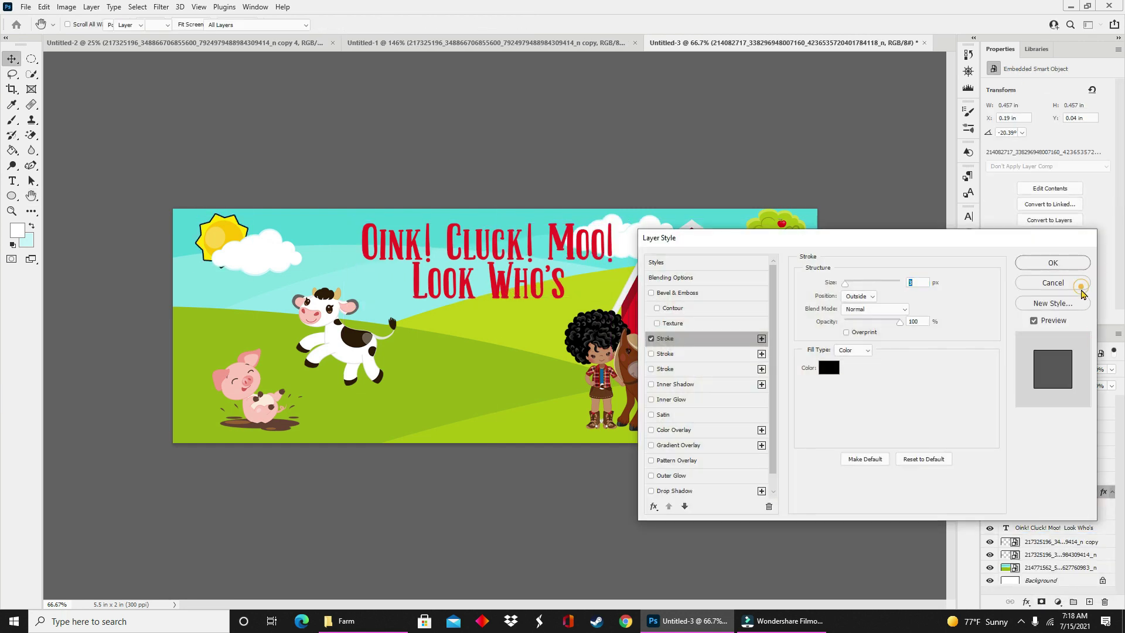
# Step: Style the text layer with a black outside stroke, an 8 px white outside stroke and a black Multiply drop shadow
pyautogui.click(1060, 507)
pyautogui.click(1027, 602)
pyautogui.click(1031, 519)
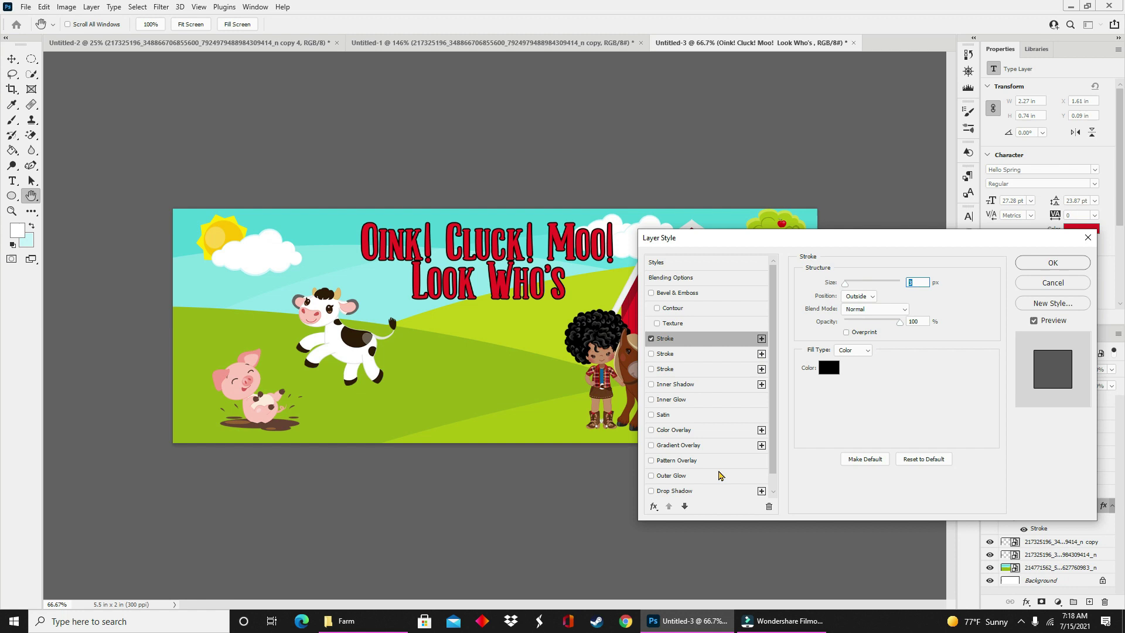
pyautogui.click(720, 497)
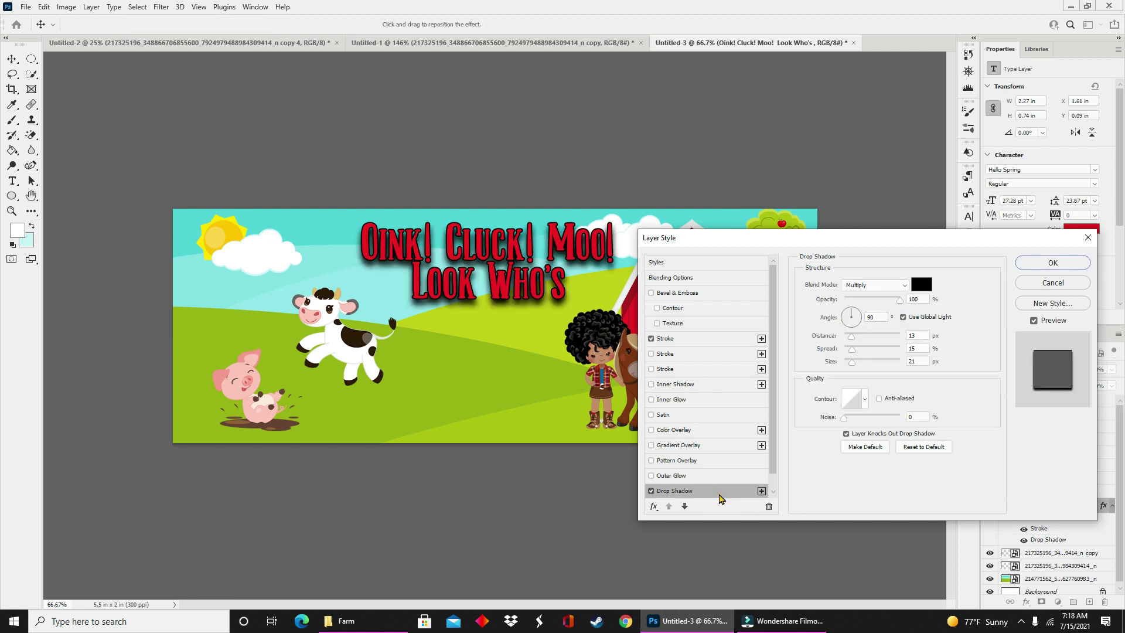
pyautogui.click(673, 355)
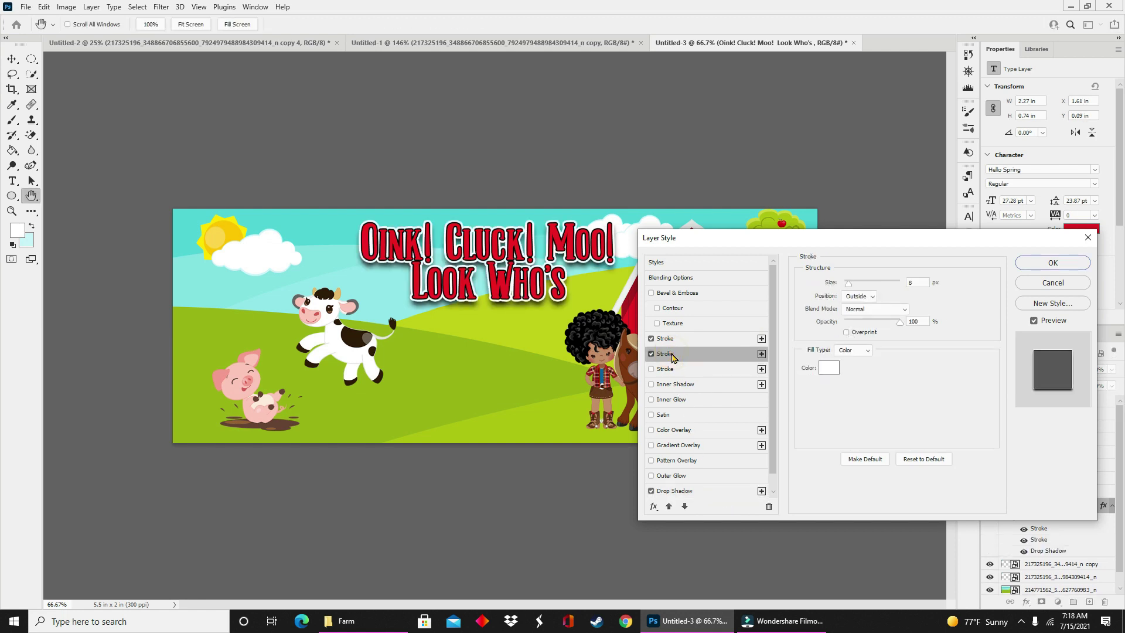
# Step: Try an Inner Bevel effect on the "Oink! Cluck! Moo! Look Who's" text, and turn it off again
pyautogui.click(674, 296)
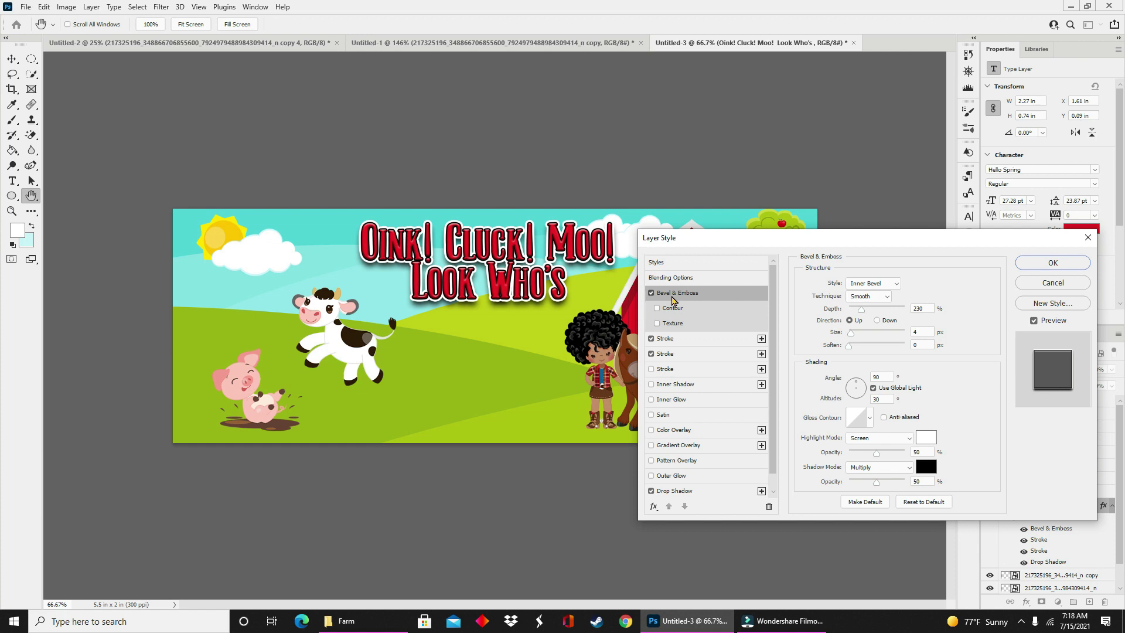
pyautogui.moveTo(725, 250); pyautogui.dragTo(763, 182)
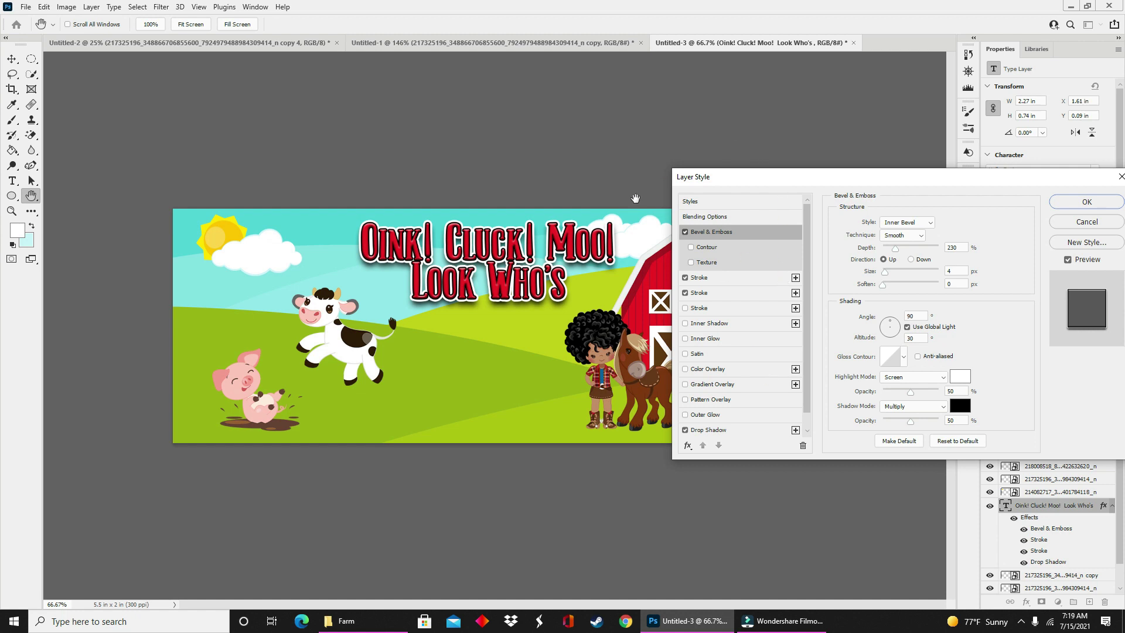
pyautogui.click(686, 233)
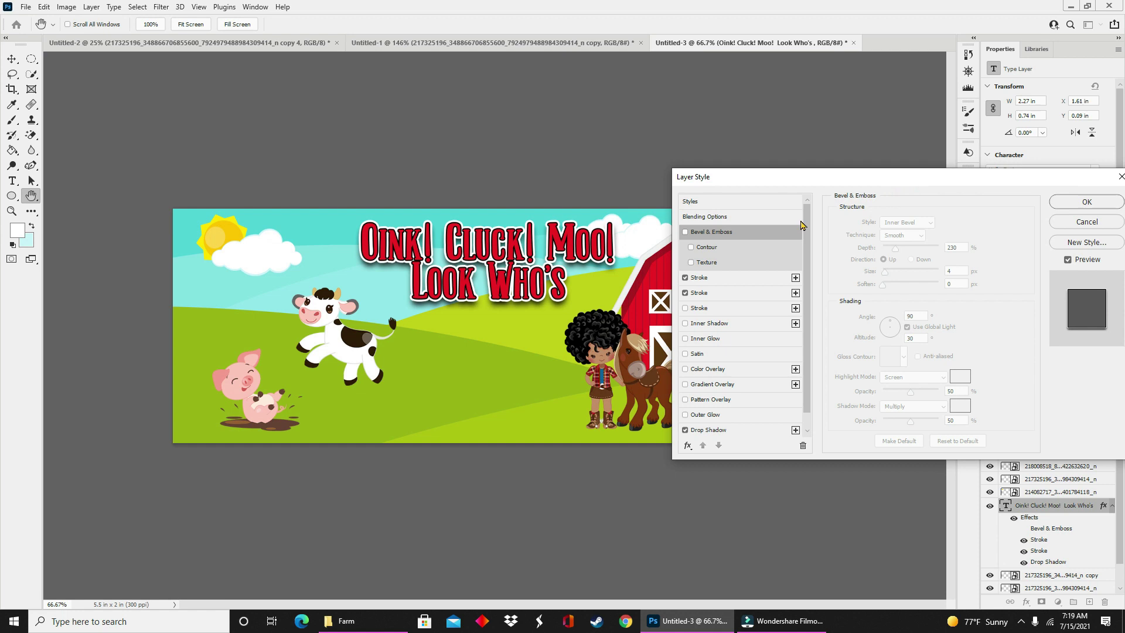
# Step: Accept the text's layer style with its two strokes and drop shadow
pyautogui.click(898, 169)
pyautogui.click(1085, 201)
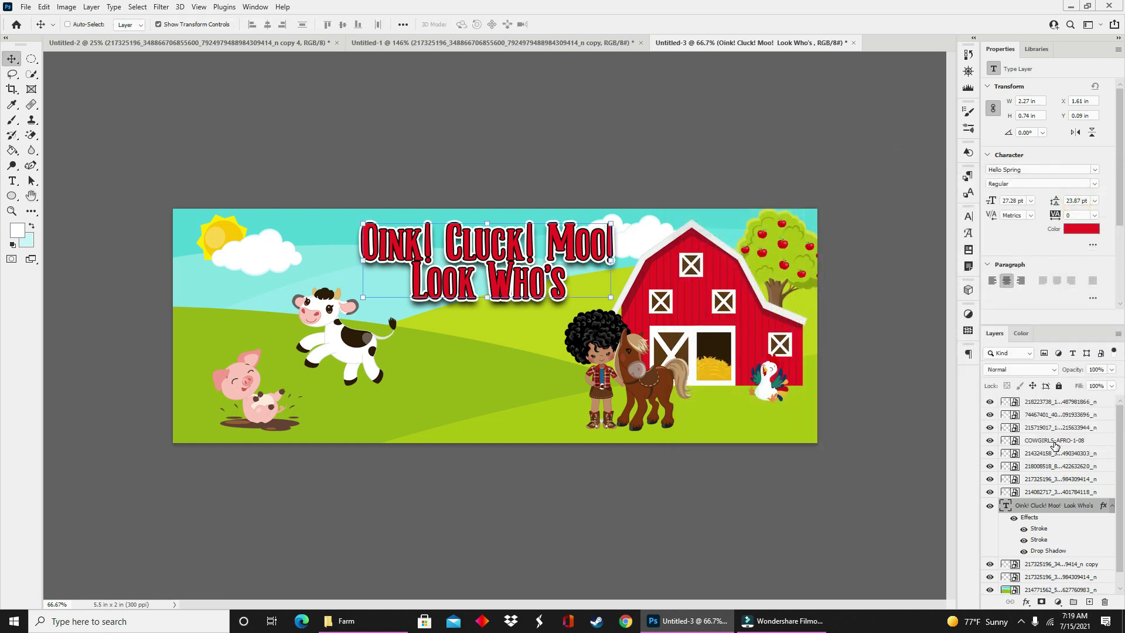
# Step: Enlarge the cowgirl-and-horse clipart to about 1.32 x 1.26 in and position it near X 3.39, Y 0.63 in
pyautogui.click(1055, 444)
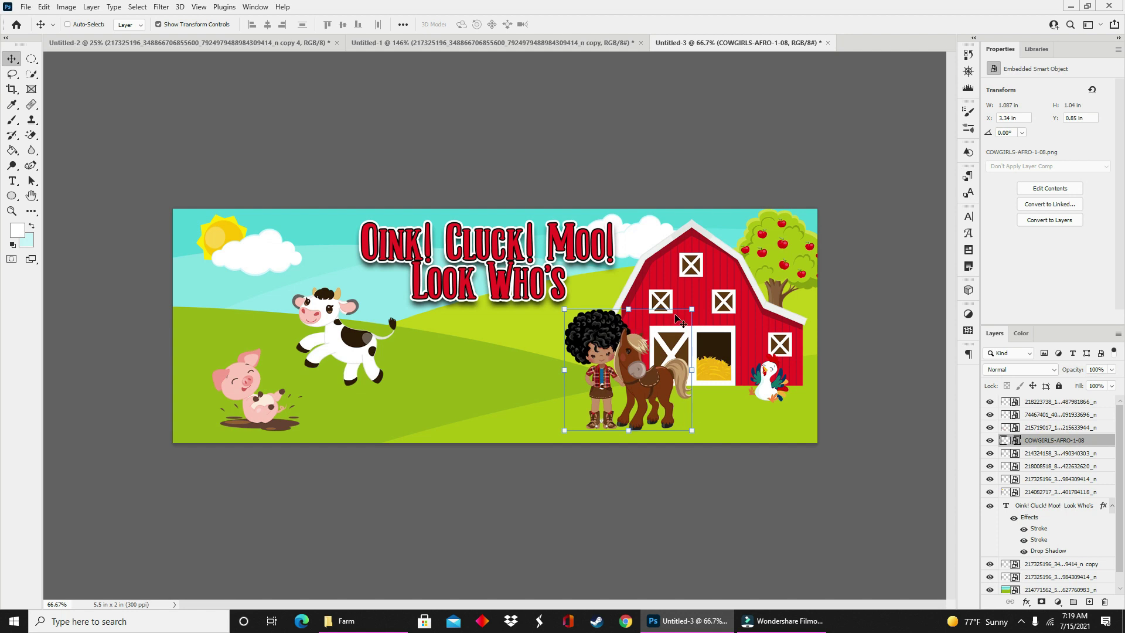
pyautogui.moveTo(690, 307); pyautogui.dragTo(717, 283)
pyautogui.moveTo(626, 371)
pyautogui.mouseDown()
pyautogui.moveTo(639, 355)
pyautogui.moveTo(635, 370)
pyautogui.mouseUp()
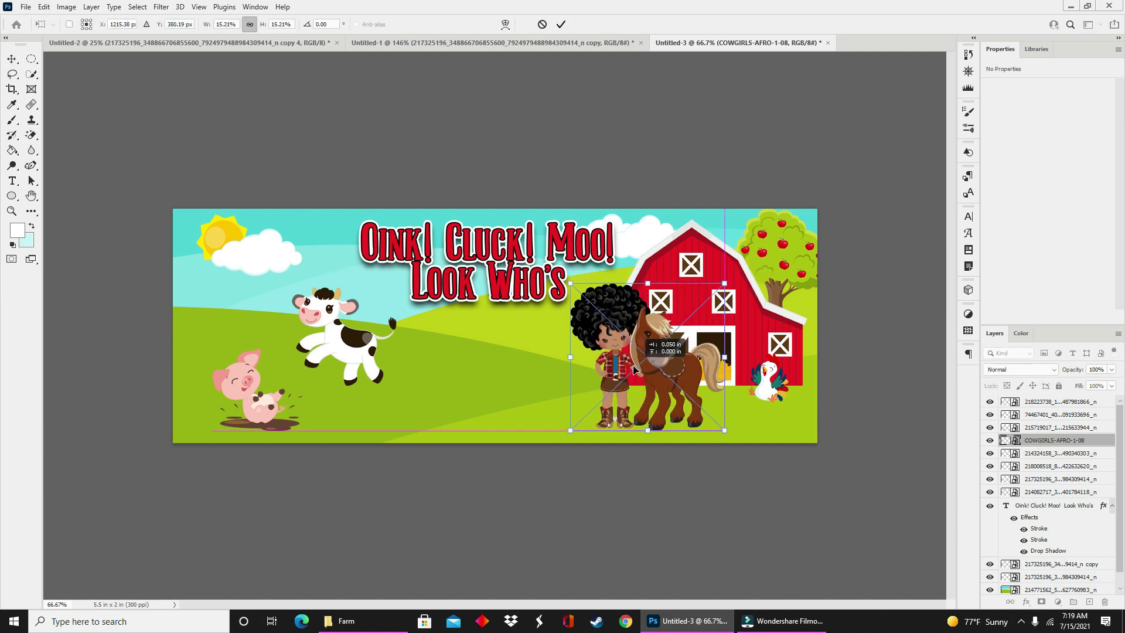
pyautogui.press('Return')
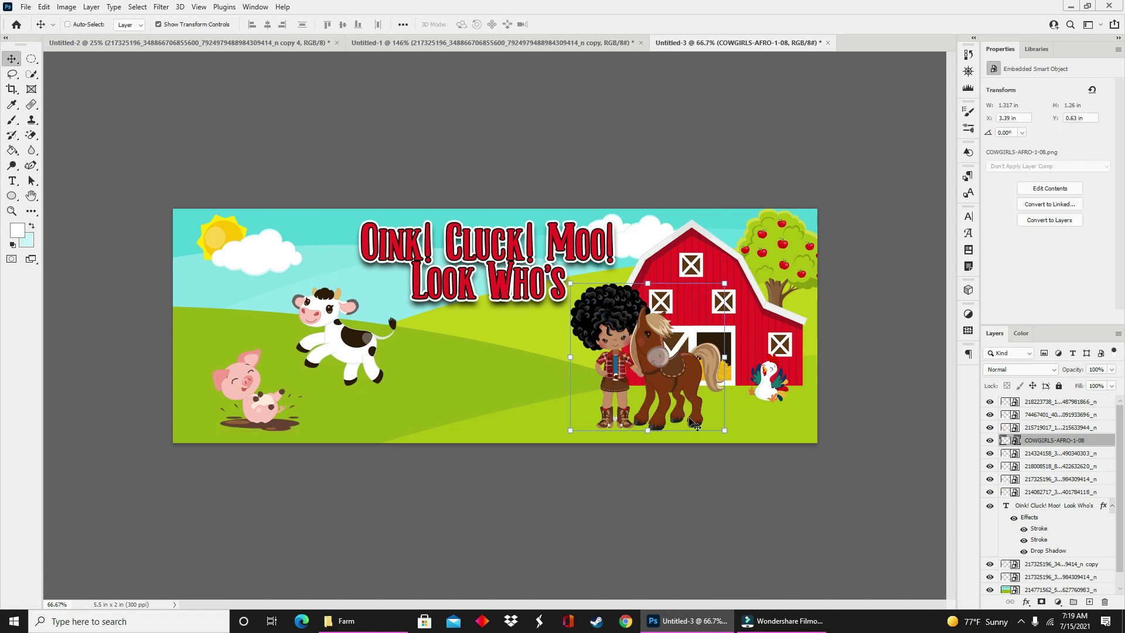
# Step: Duplicate the styled text layer, place the copy below the original and replace its wording with "TWO!"
pyautogui.moveTo(1037, 521); pyautogui.dragTo(1088, 602)
pyautogui.moveTo(538, 296); pyautogui.dragTo(543, 384)
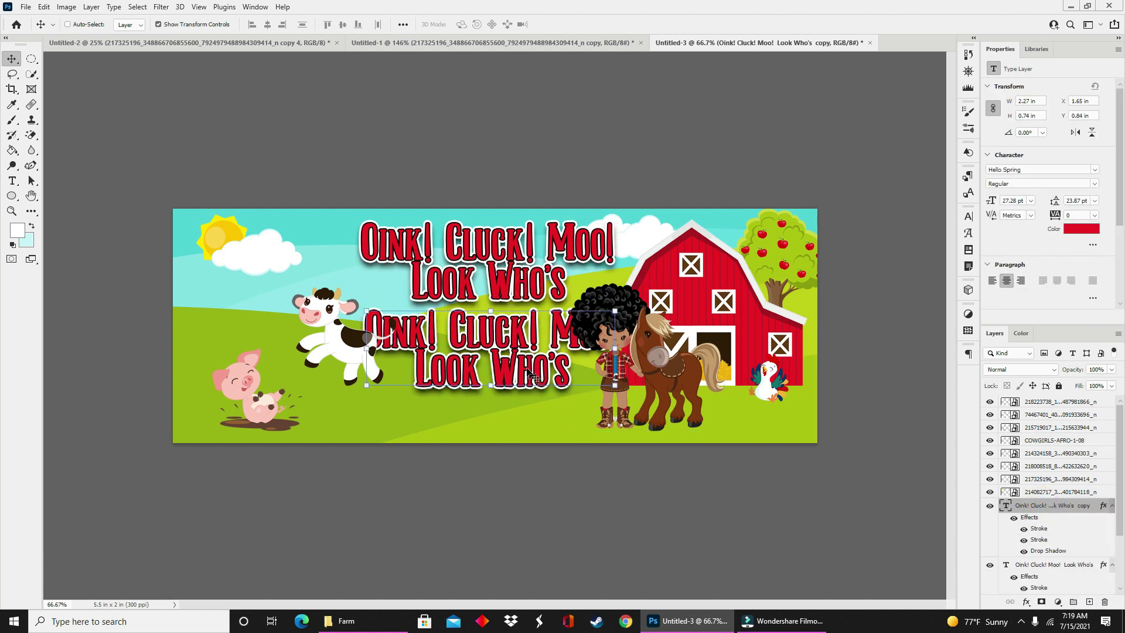
pyautogui.doubleClick(516, 360)
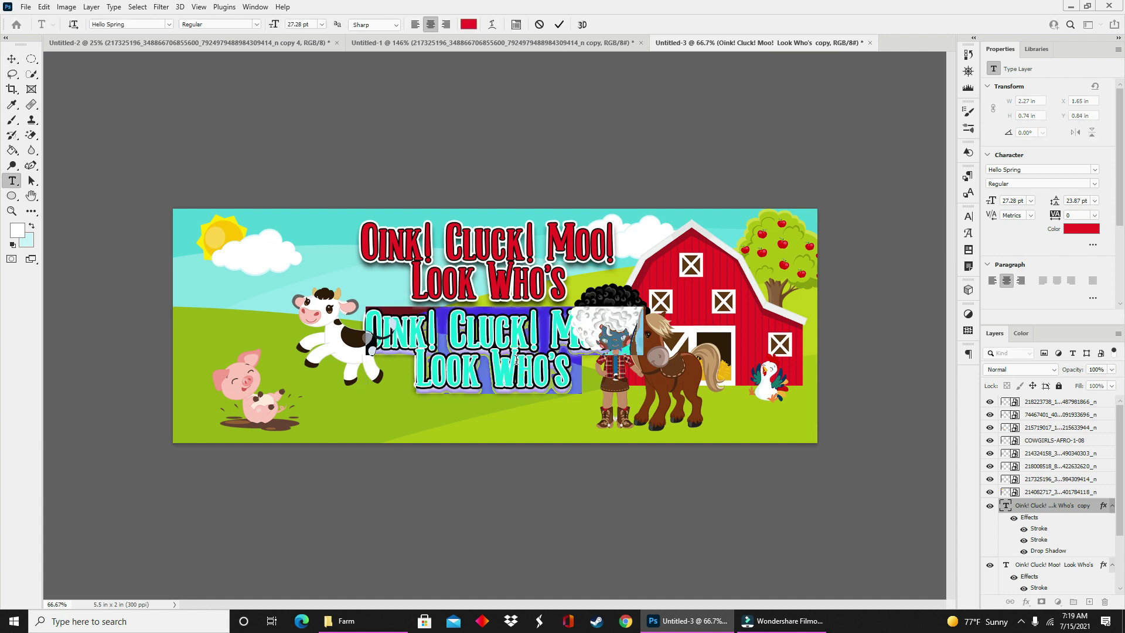
pyautogui.write('TWO!')
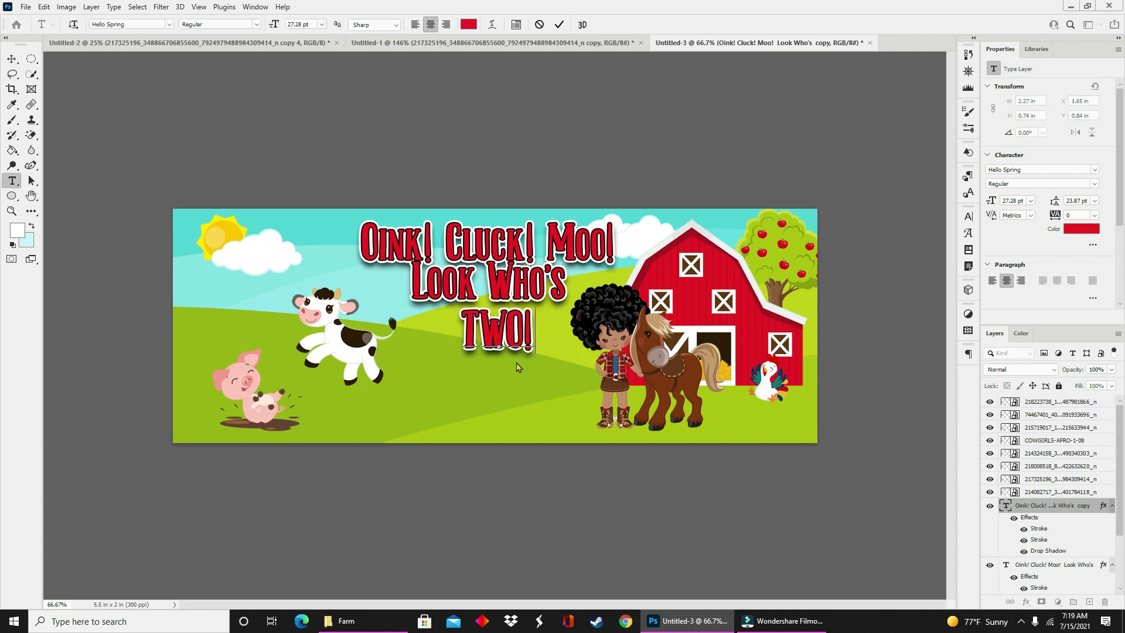
# Step: Enlarge the "TWO!" text to about 1 x 0.66 in and centre it under "Look Who's", near X 2.25, Y 0.87 in
pyautogui.click(11, 60)
pyautogui.moveTo(528, 348); pyautogui.dragTo(505, 354)
pyautogui.moveTo(554, 403); pyautogui.dragTo(545, 396)
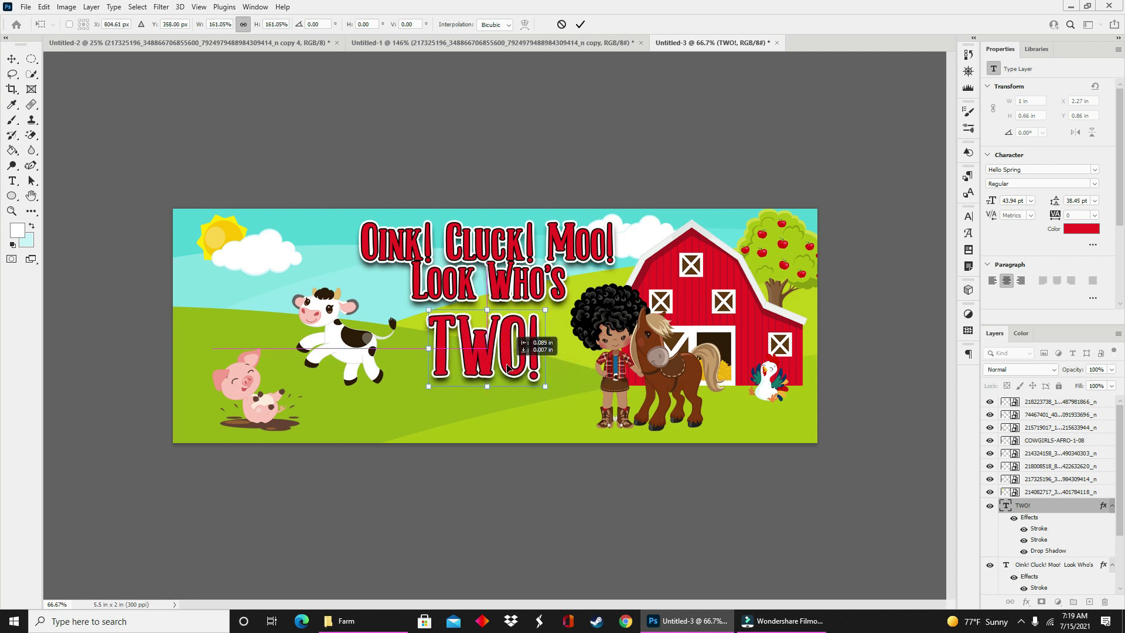
pyautogui.press('Return')
# Step: Increase the line spacing of the "Oink! Cluck! Moo! Look Who's" text and nudge "TWO!" slightly lower beneath it
pyautogui.scroll(-1, 1062, 540)
pyautogui.doubleClick(1007, 542)
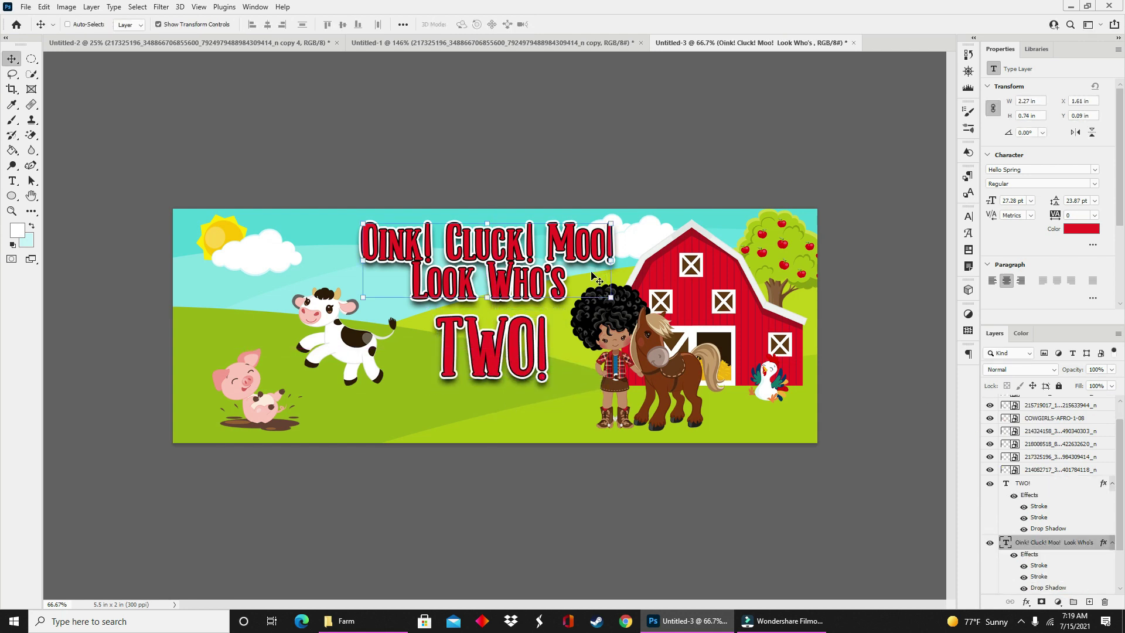
pyautogui.click(968, 216)
pyautogui.click(949, 247)
pyautogui.click(932, 361)
pyautogui.click(936, 211)
pyautogui.click(1023, 483)
pyautogui.press('v')
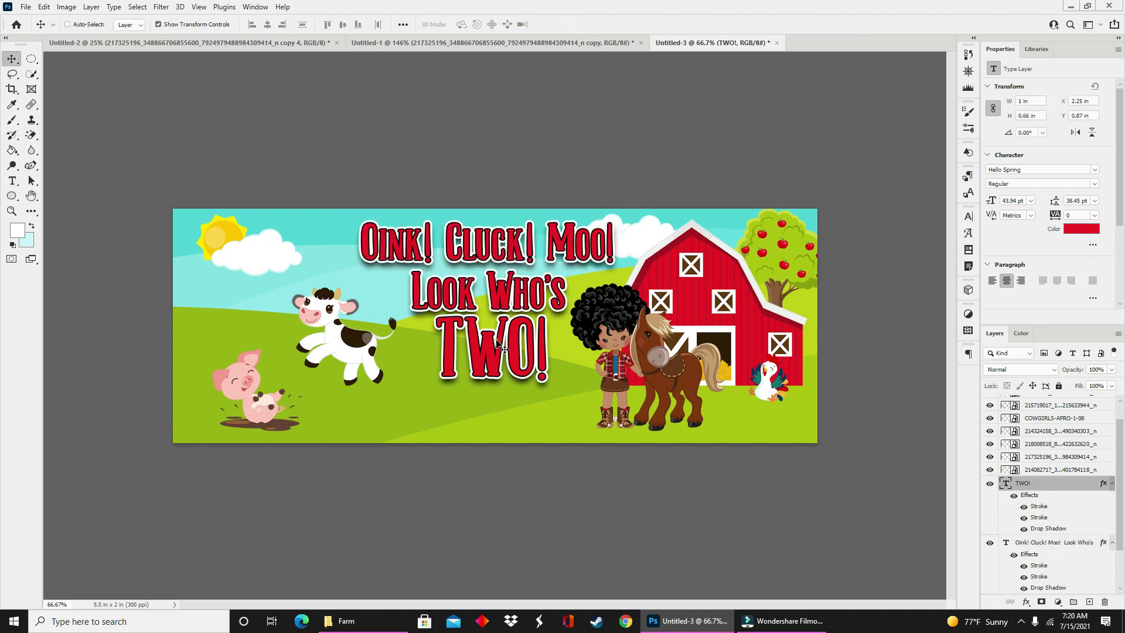
# Step: Place the white lamb clipart beside "TWO!", shrunk to about 0.51 x 0.73 in, near X 1.79, Y 1.12 in
pyautogui.moveTo(392, 373); pyautogui.dragTo(392, 373)
pyautogui.moveTo(579, 206); pyautogui.dragTo(525, 318)
pyautogui.moveTo(472, 379); pyautogui.dragTo(409, 379)
pyautogui.moveTo(397, 312); pyautogui.dragTo(439, 369)
pyautogui.press('Return')
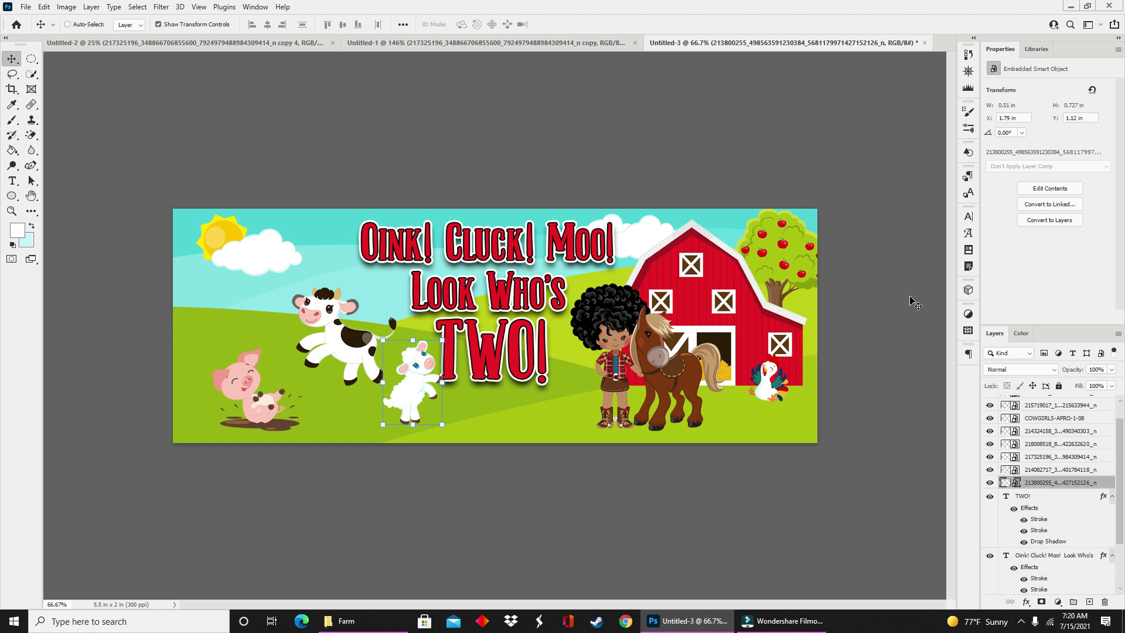
# Step: Move the cow clipart up and left to about X 0.81, Y 0.58 in and rotate it to about -7.31°
pyautogui.scroll(-3, 1024, 449)
pyautogui.click(1053, 551)
pyautogui.scroll(5, 1053, 551)
pyautogui.click(1055, 415)
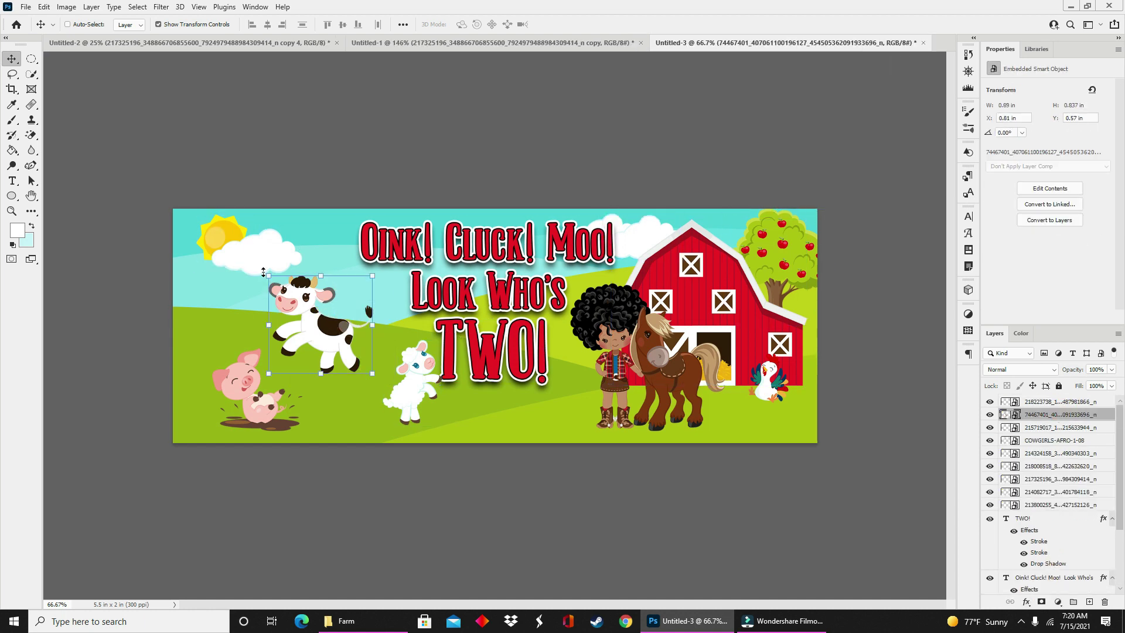
pyautogui.moveTo(262, 269); pyautogui.dragTo(251, 274)
pyautogui.press('Return')
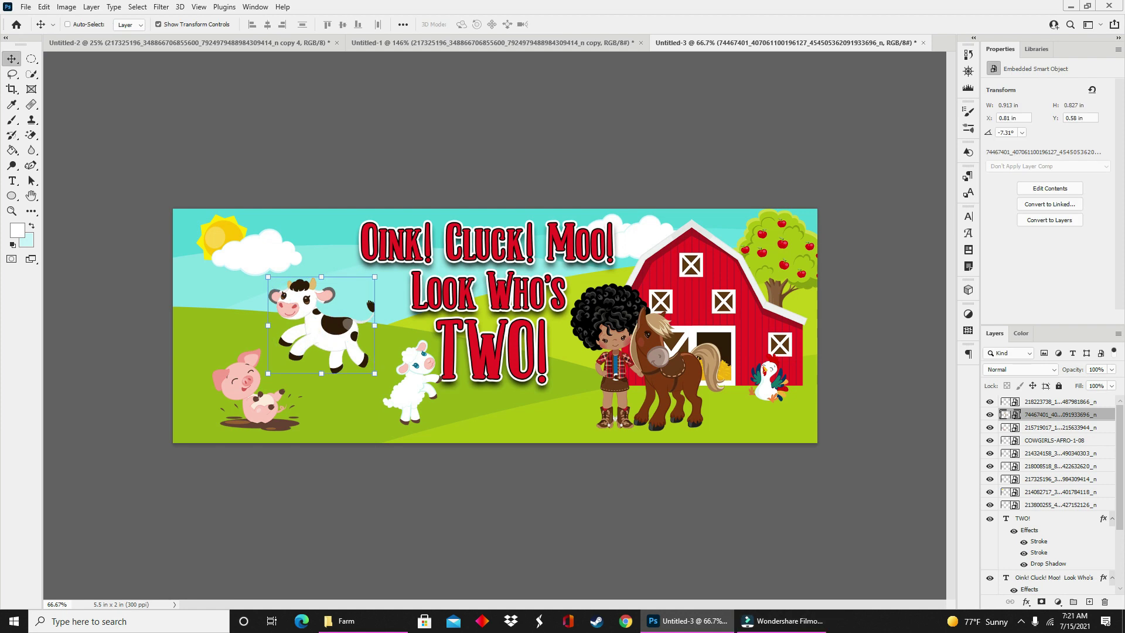
# Step: Shift both text layers slightly right and move the lamb right to about X 1.85 in
pyautogui.scroll(-2, 990, 534)
pyautogui.click(1055, 543)
pyautogui.keyDown('shift'); pyautogui.click(1055, 483); pyautogui.keyUp('shift')
pyautogui.moveTo(514, 321); pyautogui.dragTo(521, 320)
pyautogui.click(1060, 470)
pyautogui.moveTo(552, 451); pyautogui.dragTo(560, 451)
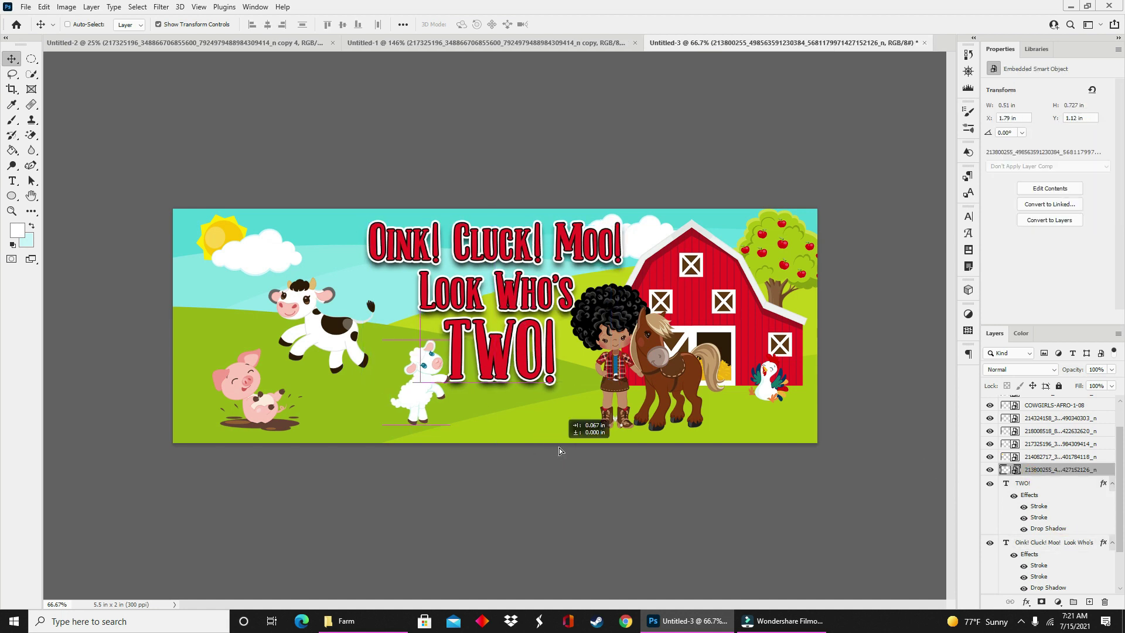
# Step: Shrink the cowgirl-and-horse clipart to about 1.28 x 1.22 in and move it to about X 3.48, Y 0.67 in
pyautogui.click(1082, 397)
pyautogui.click(1035, 415)
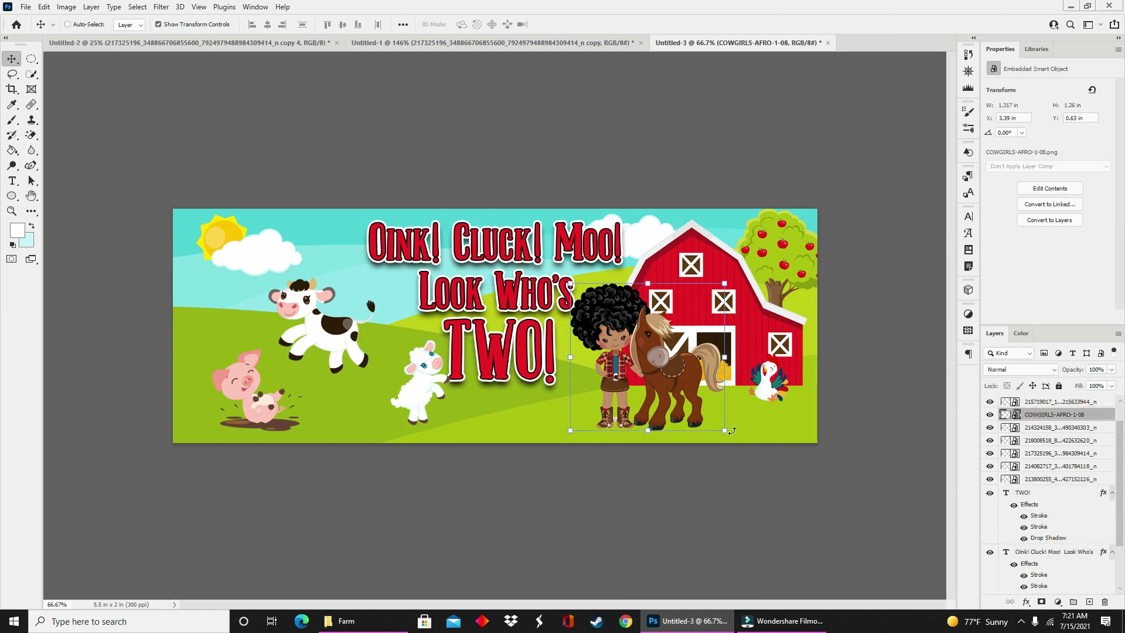
pyautogui.hotkey('ctrl', 't')
pyautogui.moveTo(720, 323); pyautogui.dragTo(733, 325)
pyautogui.moveTo(740, 285); pyautogui.dragTo(733, 293)
pyautogui.moveTo(692, 381); pyautogui.dragTo(691, 376)
pyautogui.press('Return')
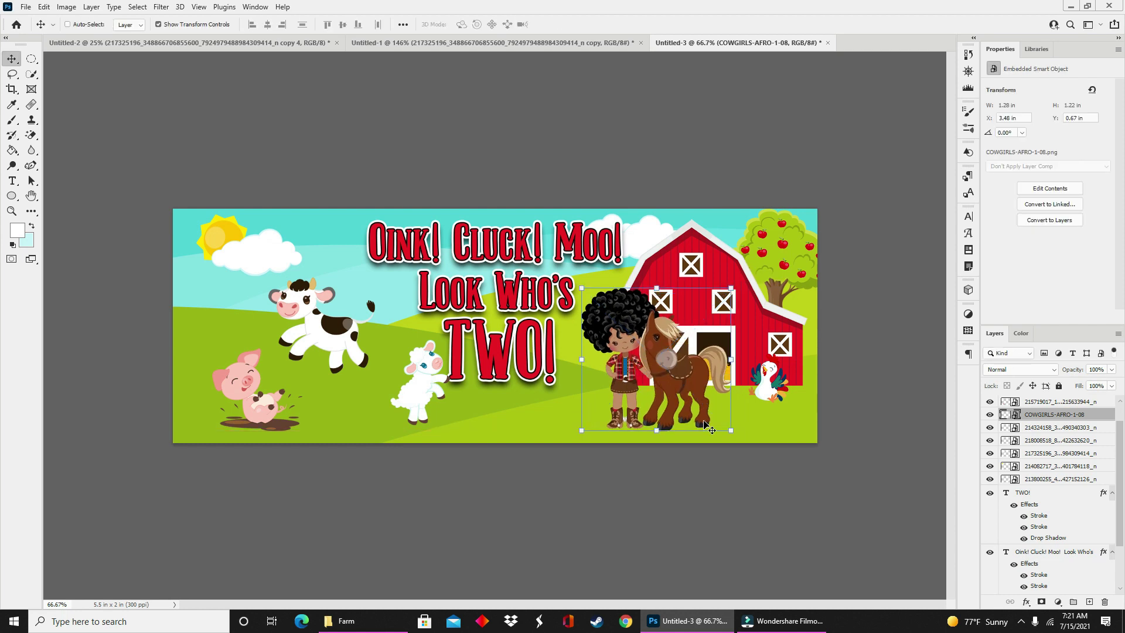
# Step: Place the bunting clipart "On the Farm Elements (29)" along the banner's upper edge at about 2.45 x 0.5 in
pyautogui.hotkey('alt', 'Tab')
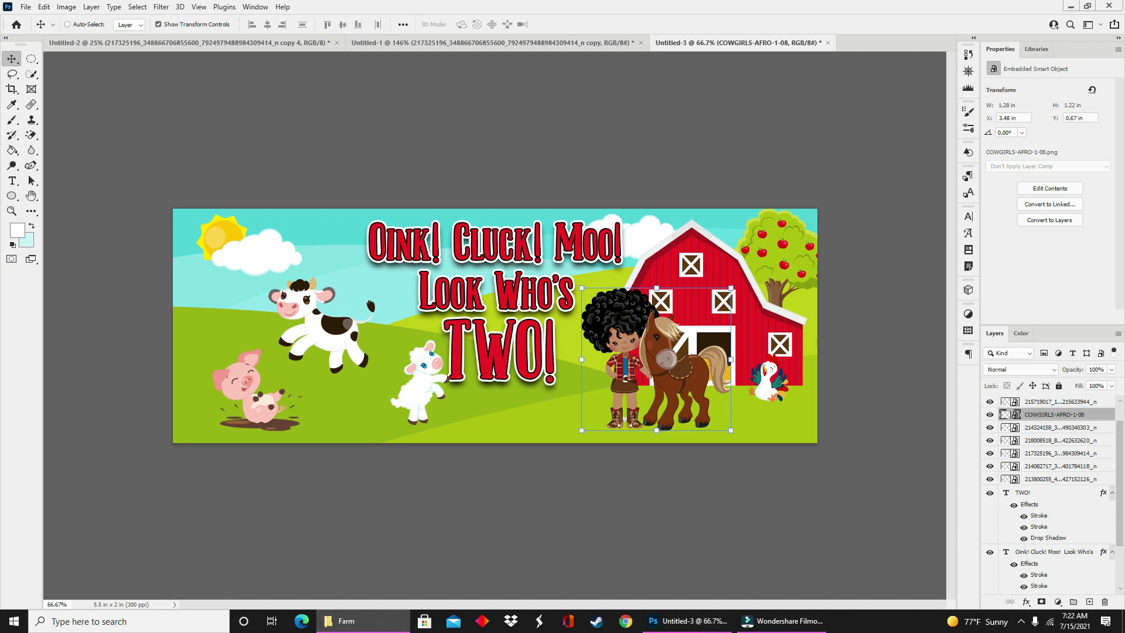
pyautogui.moveTo(455, 319); pyautogui.dragTo(508, 322)
pyautogui.moveTo(817, 251); pyautogui.dragTo(469, 374)
pyautogui.moveTo(390, 370); pyautogui.dragTo(567, 240)
pyautogui.press('Return')
# Step: Move the "TWO!" and "Oink! Cluck! Moo! Look Who's" layers above the bunting in the layer order
pyautogui.scroll(-3, 1065, 528)
pyautogui.click(1065, 527)
pyautogui.keyDown('shift'); pyautogui.click(1061, 467); pyautogui.keyUp('shift')
pyautogui.scroll(-1, 1060, 492)
pyautogui.scroll(3, 1062, 496)
pyautogui.click(1069, 493)
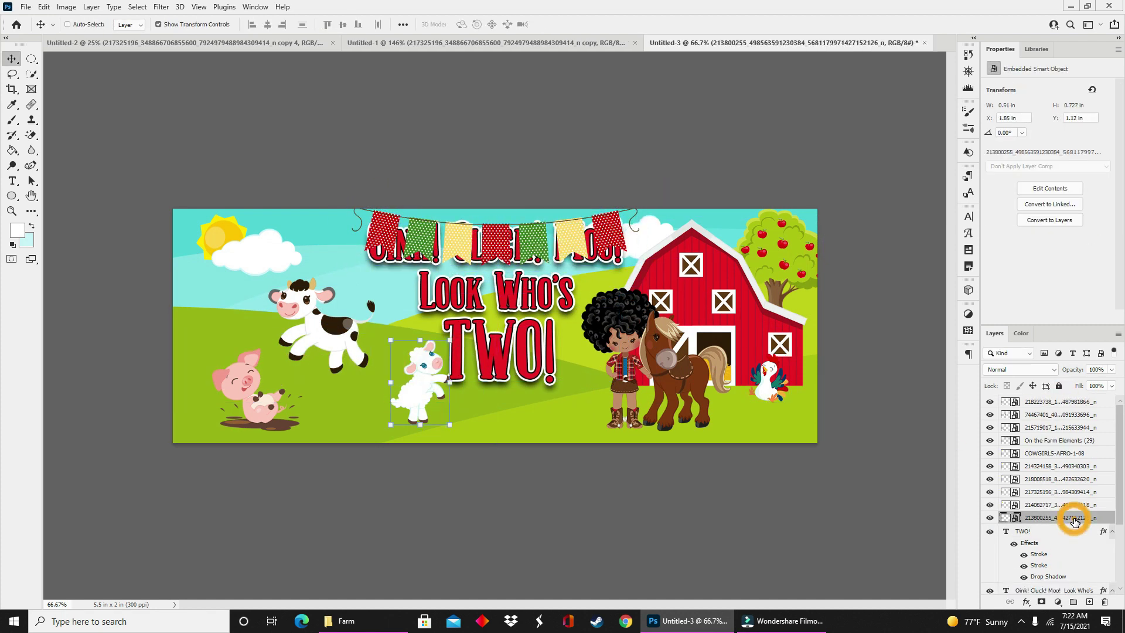
pyautogui.click(1073, 480)
pyautogui.click(1068, 467)
pyautogui.click(1061, 442)
pyautogui.scroll(-3, 1058, 469)
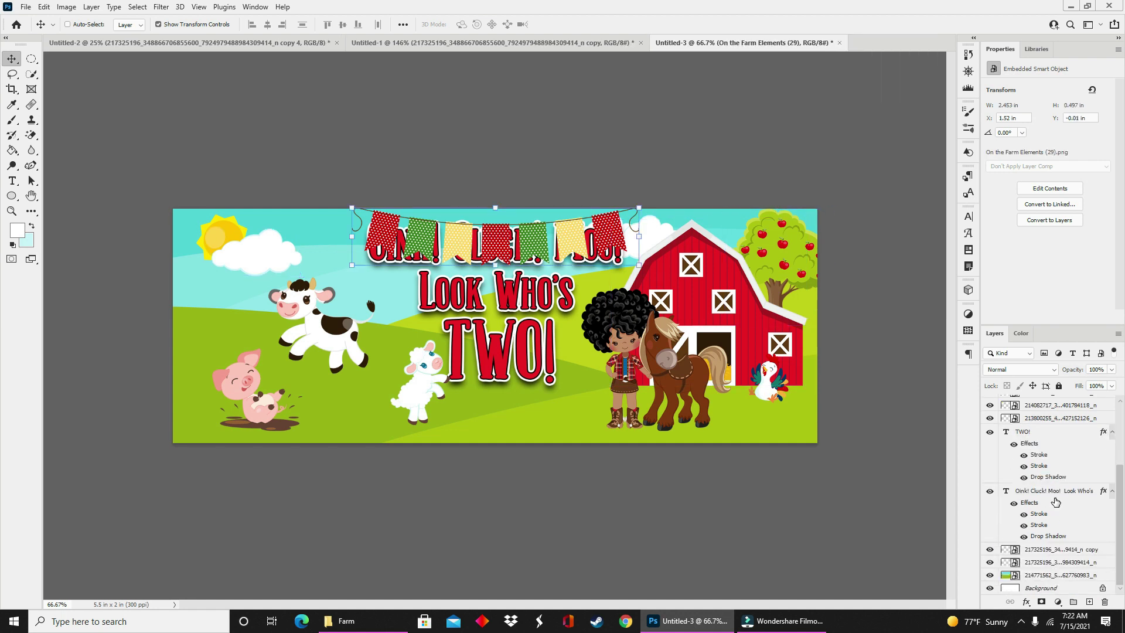
pyautogui.click(1055, 492)
pyautogui.keyDown('shift'); pyautogui.click(1048, 433); pyautogui.keyUp('shift')
pyautogui.moveTo(1048, 435)
pyautogui.mouseDown()
pyautogui.moveTo(1038, 364)
pyautogui.moveTo(1035, 423)
pyautogui.mouseUp()
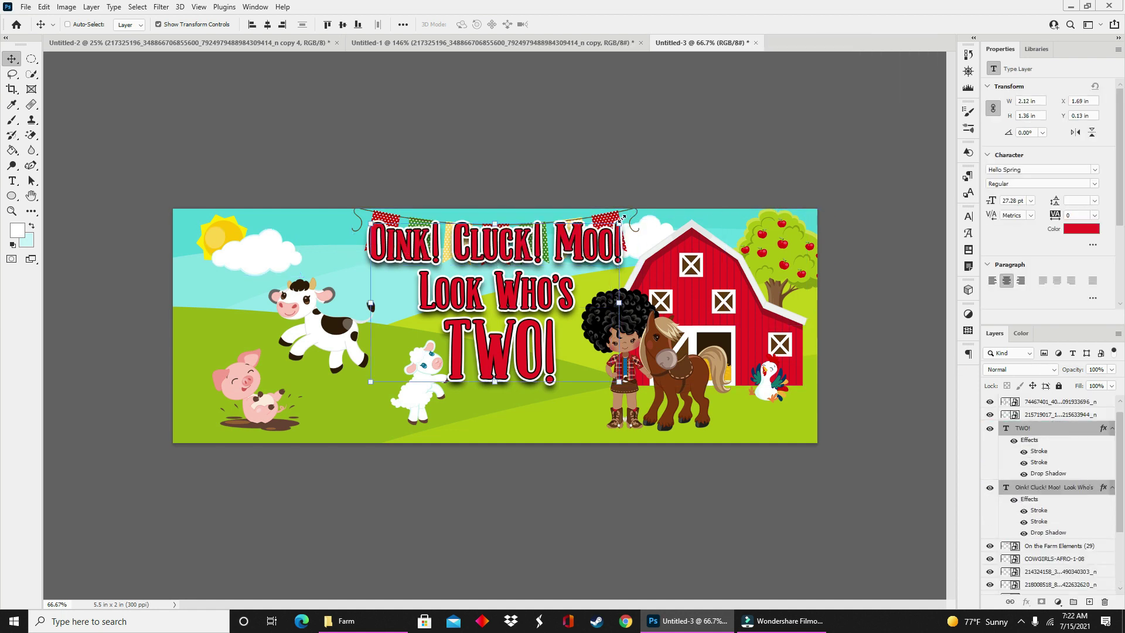
# Step: Try scaling both text layers down and repositioning them below the bunting
pyautogui.moveTo(620, 223); pyautogui.dragTo(555, 286)
pyautogui.moveTo(452, 294); pyautogui.dragTo(505, 316)
pyautogui.press('Return')
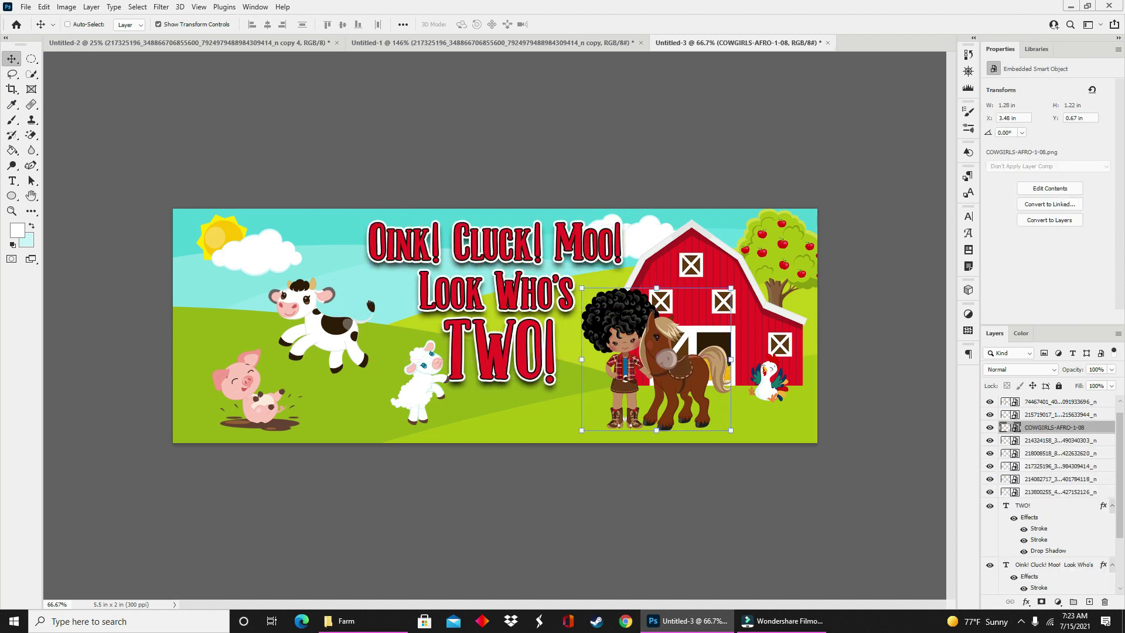
# Step: Place the hay bales clipart "On the Farm Elements (19)", shrink it and send its layer down to just above the farm background
pyautogui.hotkey('alt', 'Tab')
pyautogui.moveTo(948, 239); pyautogui.dragTo(814, 246)
pyautogui.moveTo(678, 210); pyautogui.dragTo(411, 378)
pyautogui.moveTo(329, 438); pyautogui.dragTo(566, 415)
pyautogui.moveTo(1052, 433); pyautogui.dragTo(1066, 568)
# Step: Try the hay bales behind the pig and then near the cowgirl, and delete them
pyautogui.moveTo(556, 393); pyautogui.dragTo(249, 395)
pyautogui.click(352, 425)
pyautogui.click(353, 382)
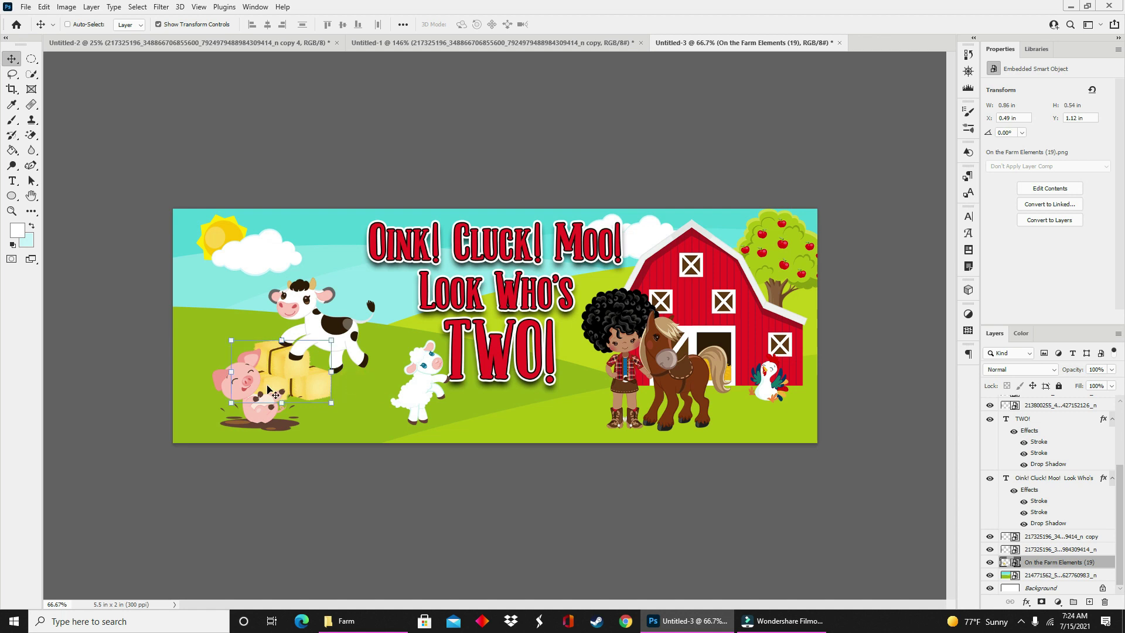
pyautogui.moveTo(287, 375); pyautogui.dragTo(571, 399)
pyautogui.press('Delete')
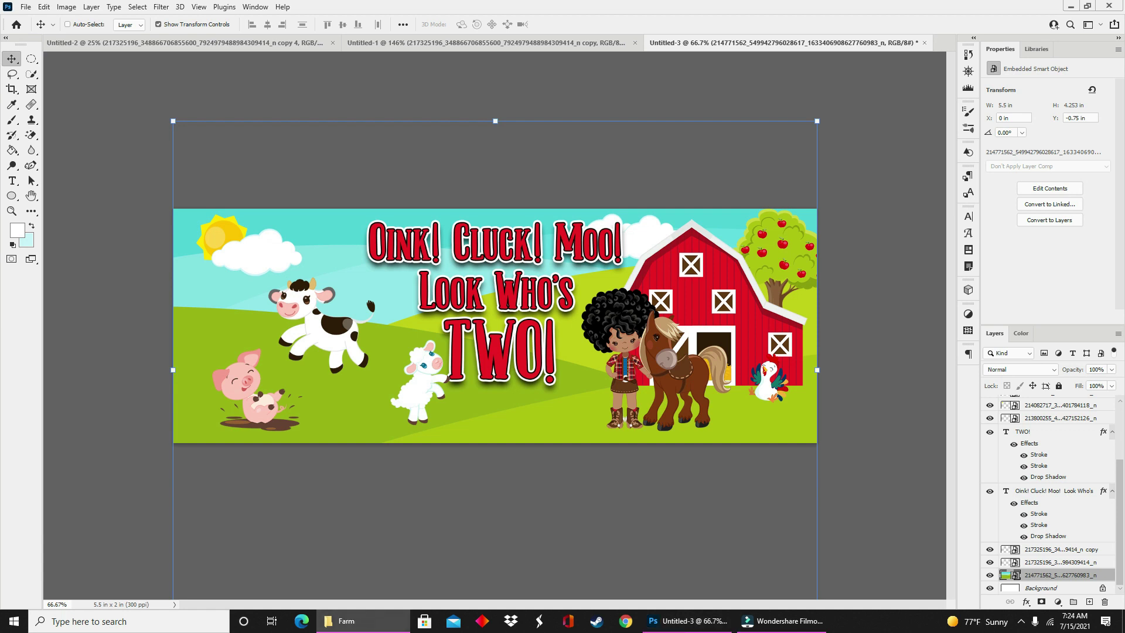
pyautogui.moveTo(765, 252); pyautogui.dragTo(762, 258)
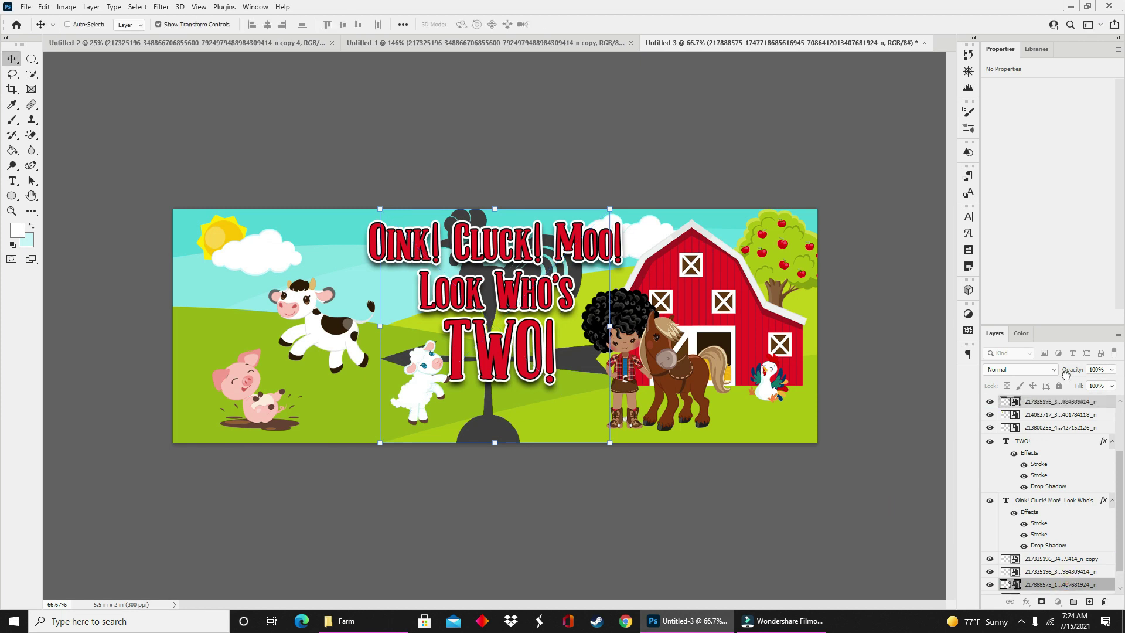
pyautogui.moveTo(382, 210); pyautogui.dragTo(695, 202)
pyautogui.press('Escape')
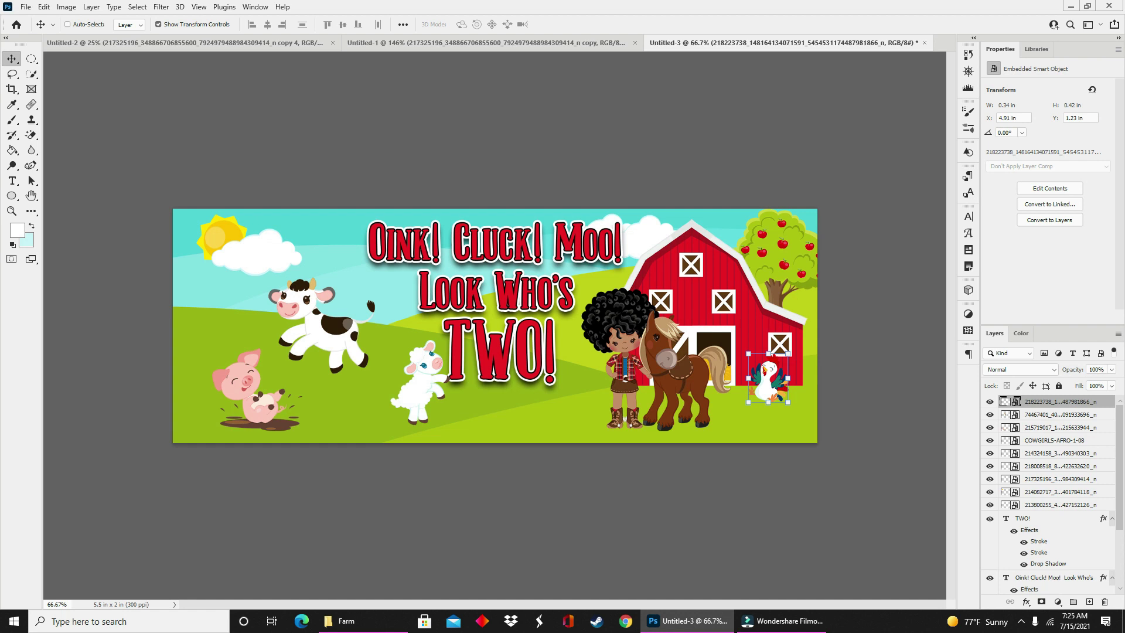
# Step: Place the cowgirl with a hat, COWGIRLS-AFRO-1-06, beside "TWO!" at about 0.72 x 1.16 in
pyautogui.moveTo(0, 310); pyautogui.dragTo(375, 364)
pyautogui.moveTo(558, 211); pyautogui.dragTo(512, 293)
pyautogui.moveTo(480, 358); pyautogui.dragTo(632, 340)
pyautogui.moveTo(625, 428); pyautogui.dragTo(624, 431)
pyautogui.moveTo(620, 358); pyautogui.dragTo(400, 362)
pyautogui.press('Return')
# Step: Move the muddy pig clipart slightly to the left
pyautogui.click(1085, 413)
pyautogui.click(1070, 432)
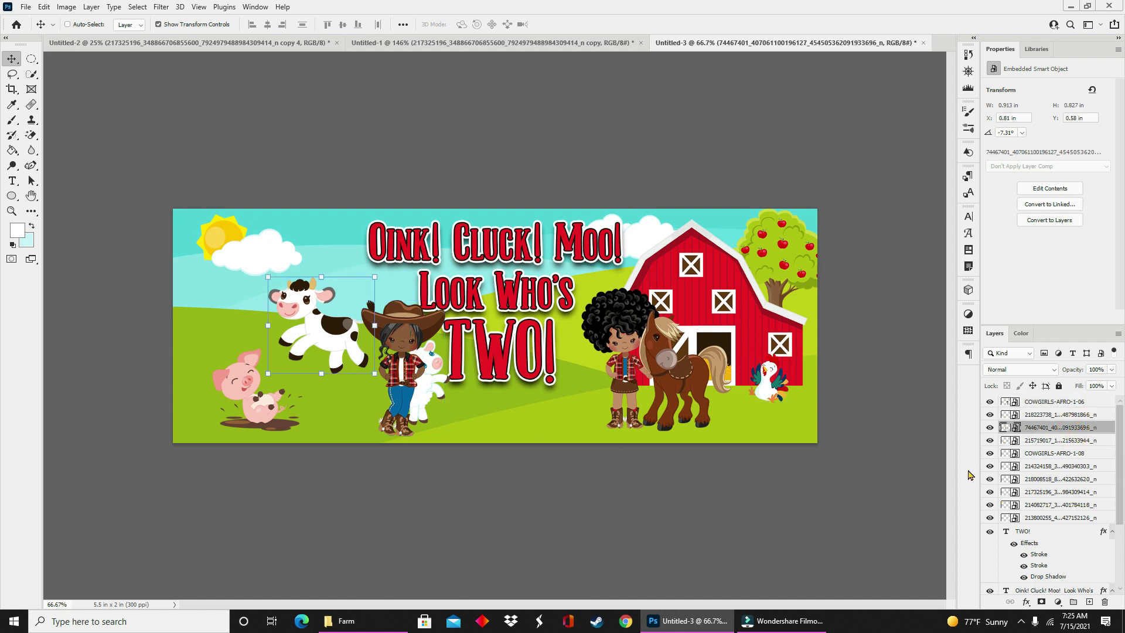
pyautogui.click(1045, 440)
pyautogui.moveTo(214, 399); pyautogui.dragTo(199, 400)
# Step: Delete the white lamb layer behind the cowgirl with the hat
pyautogui.click(1069, 466)
pyautogui.click(1068, 479)
pyautogui.click(1066, 492)
pyautogui.click(1064, 505)
pyautogui.click(1059, 518)
pyautogui.press('Delete')
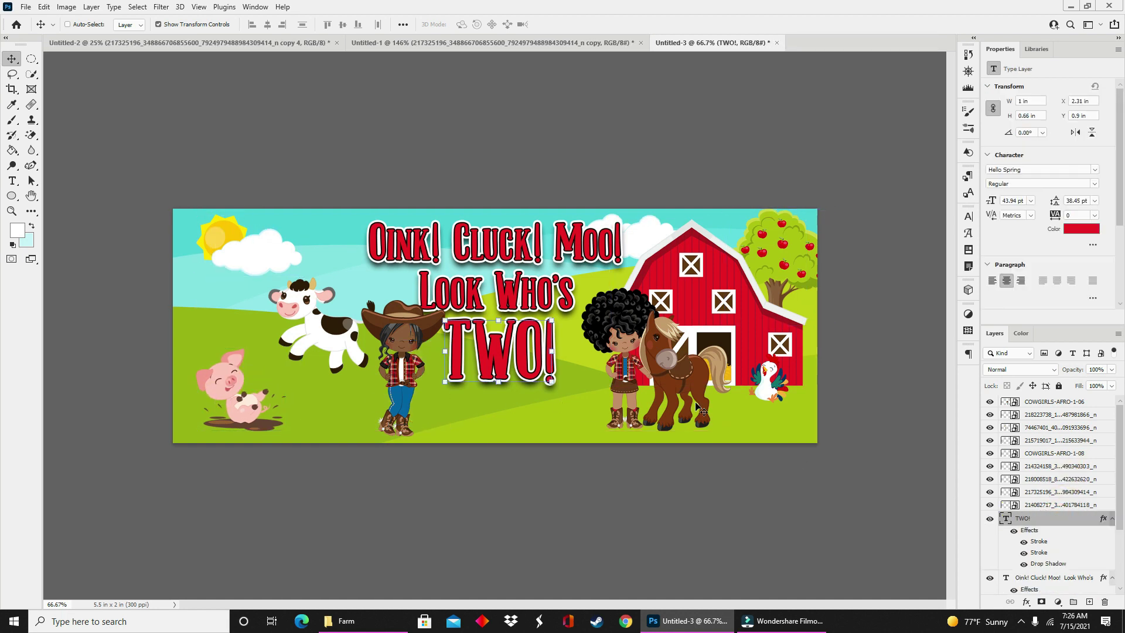
# Step: Scale both text layers together to about 86% and place them between the two cowgirls, near X 1.91, Y 0.17 in
pyautogui.keyDown('shift'); pyautogui.click(1054, 578); pyautogui.keyUp('shift')
pyautogui.moveTo(366, 225); pyautogui.dragTo(402, 246)
pyautogui.moveTo(518, 305)
pyautogui.mouseDown()
pyautogui.moveTo(519, 285)
pyautogui.moveTo(509, 279)
pyautogui.moveTo(509, 288)
pyautogui.mouseUp()
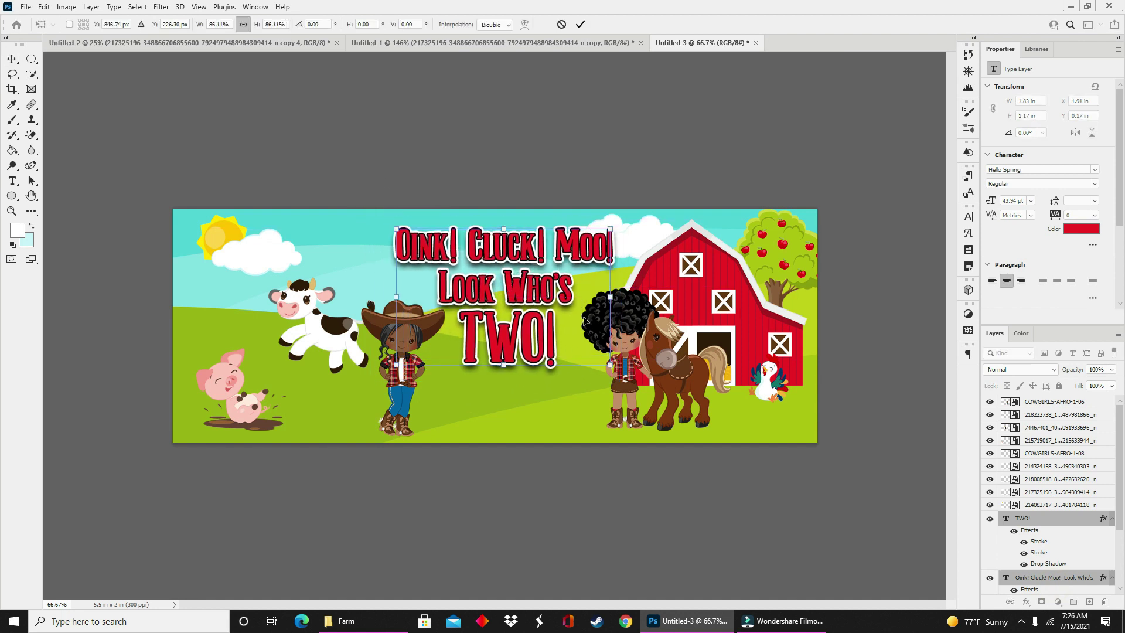
# Step: Bring the cowgirl-and-horse layer forward and move it left and down, and move the cowgirl with the hat to about X 1.7, Y 0.81 in
pyautogui.scroll(-3, 1050, 515)
pyautogui.scroll(3, 1057, 523)
pyautogui.moveTo(1042, 453); pyautogui.dragTo(1033, 415)
pyautogui.moveTo(694, 393); pyautogui.dragTo(670, 406)
pyautogui.click(1029, 403)
pyautogui.moveTo(404, 349); pyautogui.dragTo(414, 358)
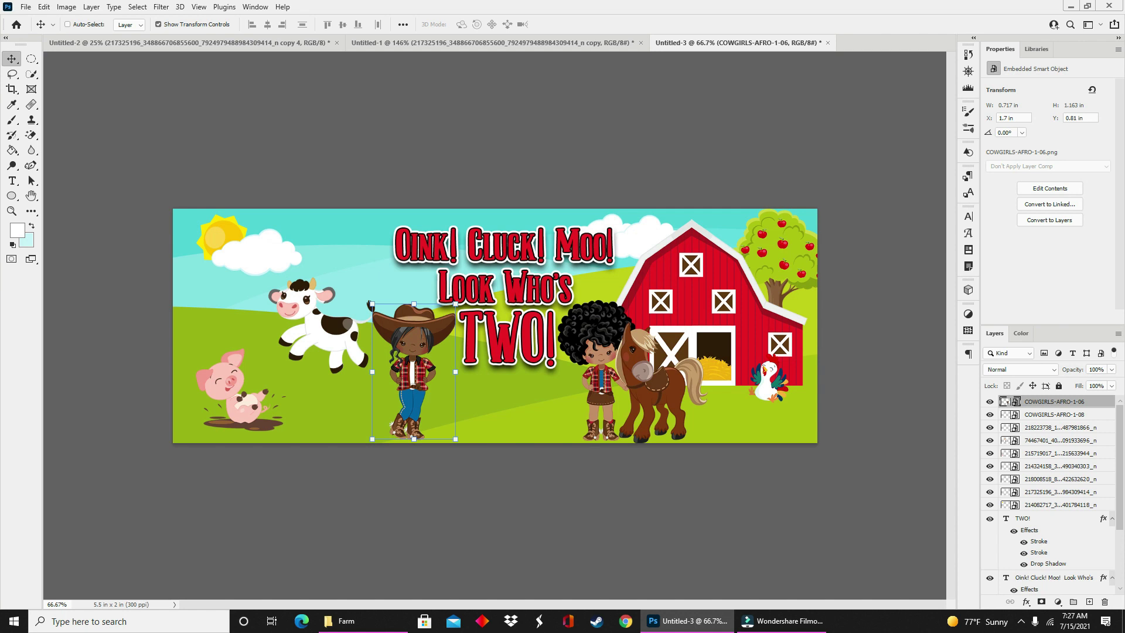
# Step: Change the font of the "Oink! Cluck! Moo! Look Who's" text layer to Orie
pyautogui.click(1053, 587)
pyautogui.doubleClick(1006, 542)
pyautogui.click(169, 24)
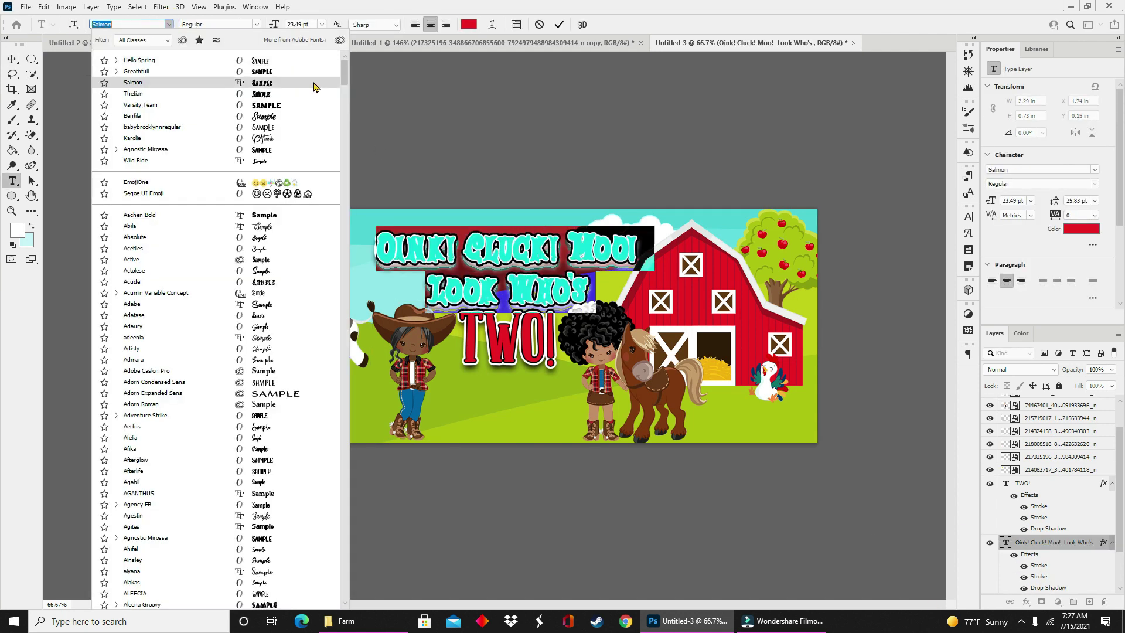
pyautogui.scroll(-20, 287, 375)
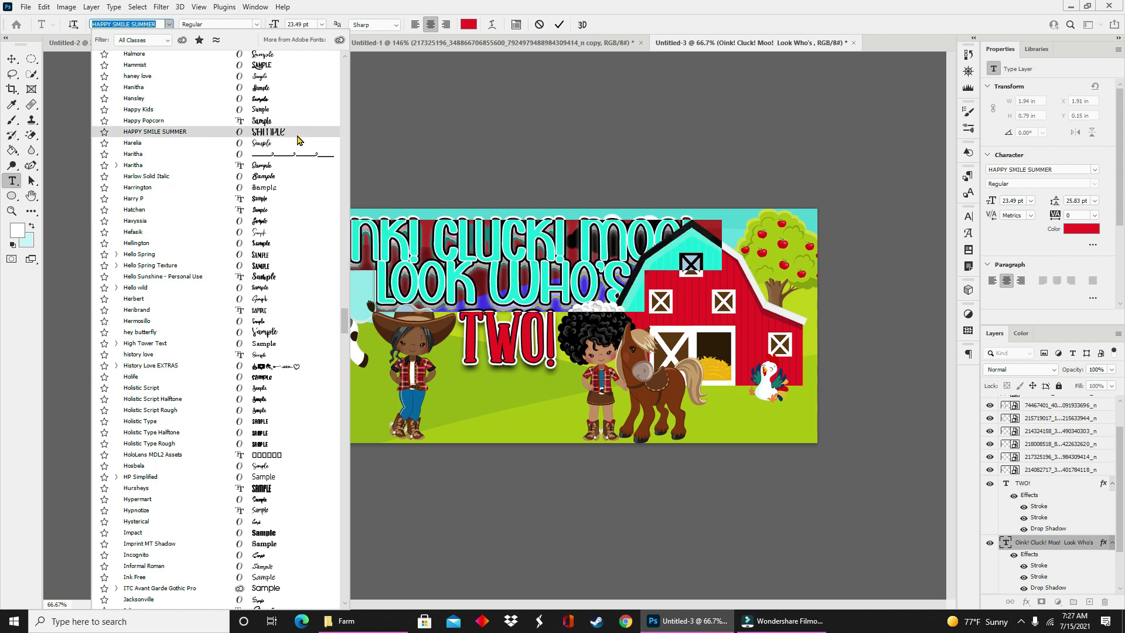
pyautogui.scroll(-12, 281, 155)
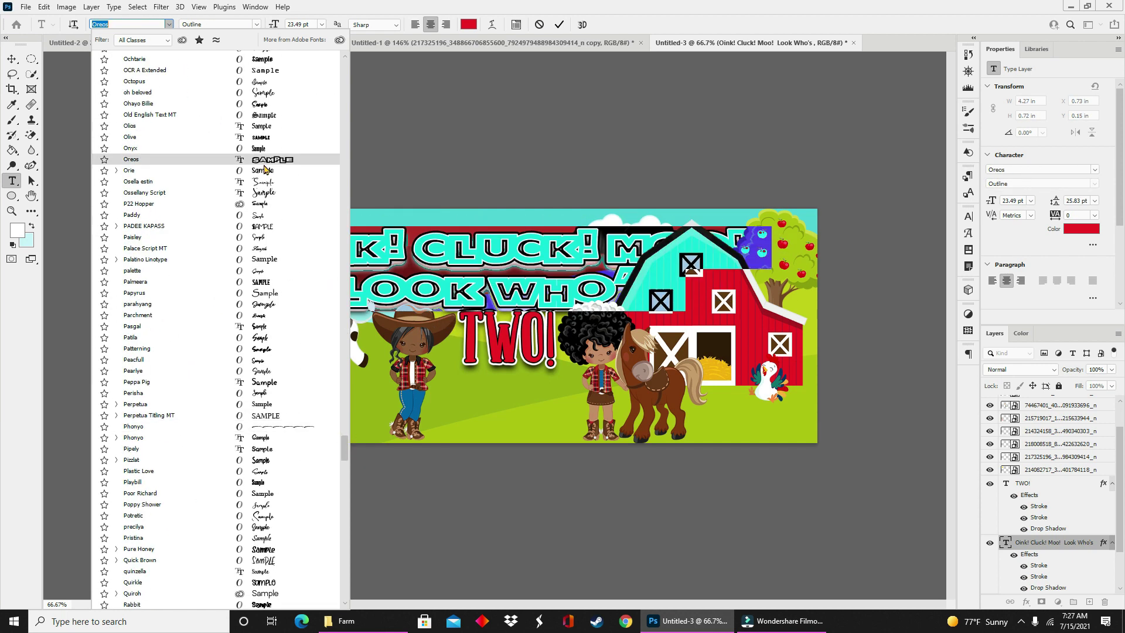
pyautogui.click(12, 59)
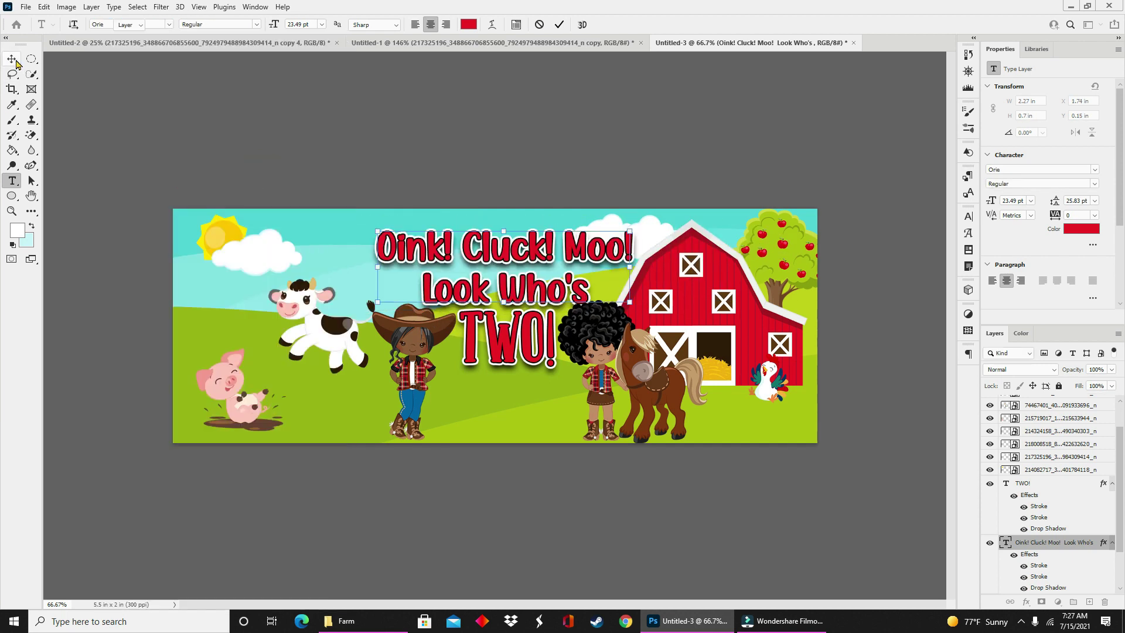
# Step: Set the "TWO!" text to the Orie font as well, and move the banner wording slightly up and to the left
pyautogui.click(1034, 498)
pyautogui.doubleClick(488, 341)
pyautogui.click(169, 24)
pyautogui.click(284, 60)
pyautogui.click(10, 59)
pyautogui.moveTo(496, 356); pyautogui.dragTo(484, 343)
# Step: Move the cowgirl with the hat slightly to the left
pyautogui.scroll(2, 1046, 446)
pyautogui.click(1040, 401)
pyautogui.moveTo(425, 394); pyautogui.dragTo(408, 396)
# Step: Move the cow clipart left to about X 0.58, Y 0.57 in and rotate it to about -7.31°
pyautogui.keyDown('ctrl'); pyautogui.click(335, 330); pyautogui.keyUp('ctrl')
pyautogui.moveTo(336, 331); pyautogui.dragTo(309, 330)
pyautogui.hotkey('ctrl', 't')
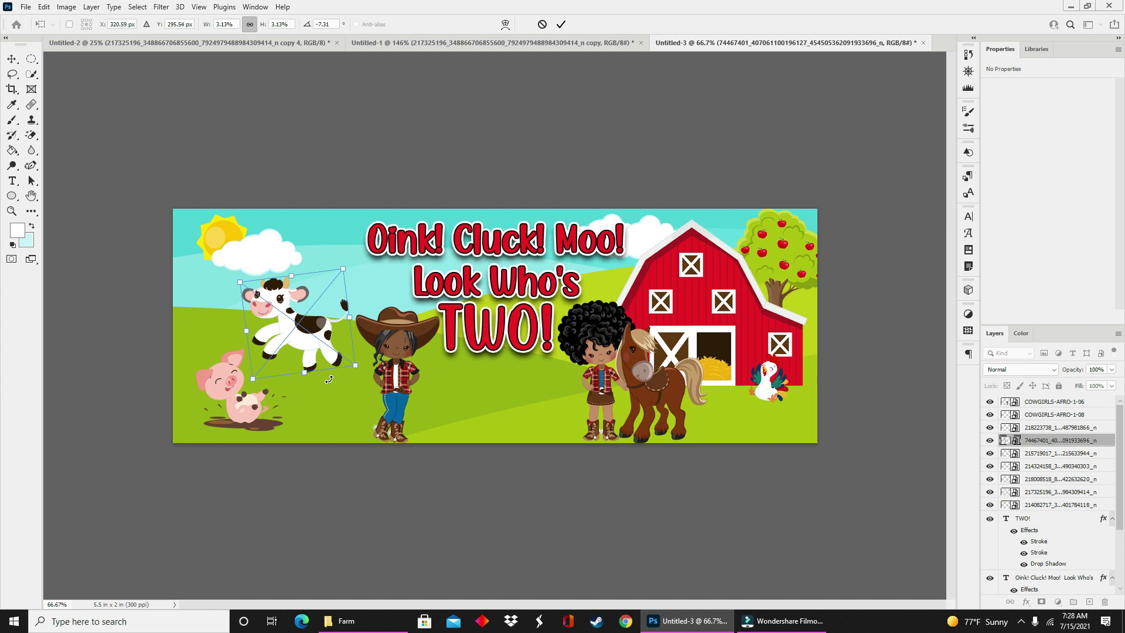
pyautogui.press('Return')
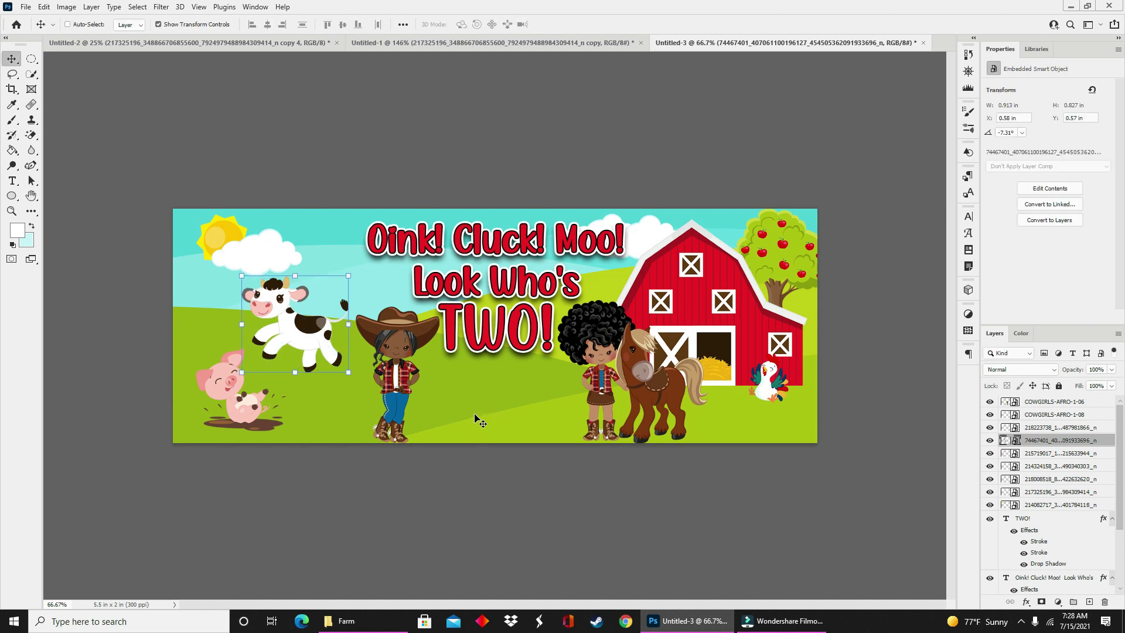
# Step: Flatten the banner image and copy it onto the 8.5 x 11 in sheet beside the first circle, at about X 0.4, Y 0.73 in
pyautogui.click(92, 7)
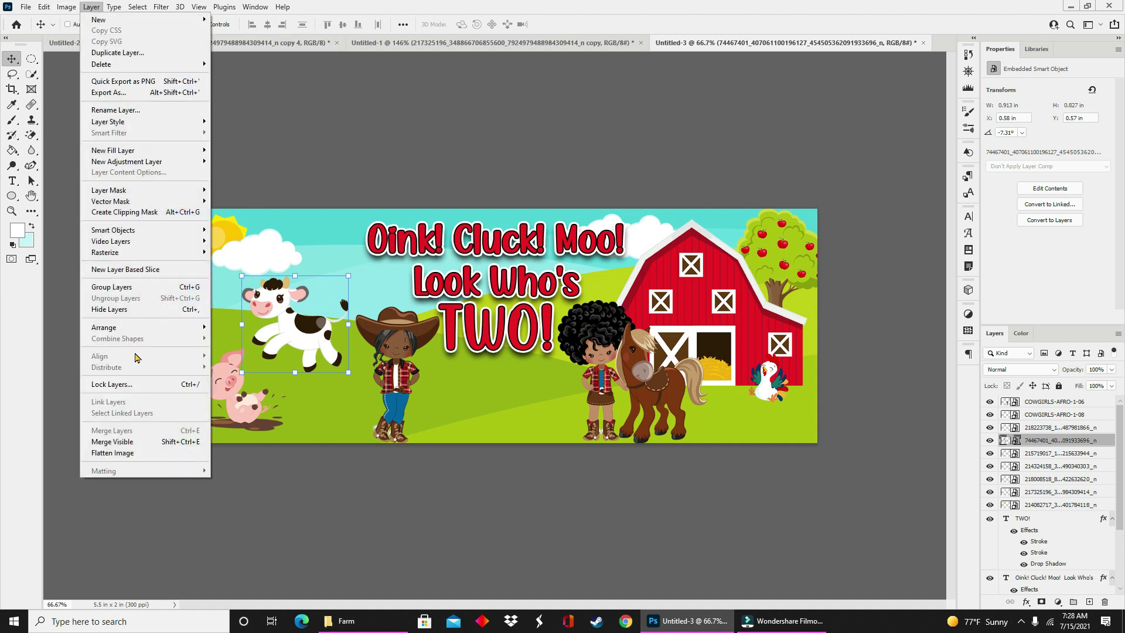
pyautogui.click(133, 454)
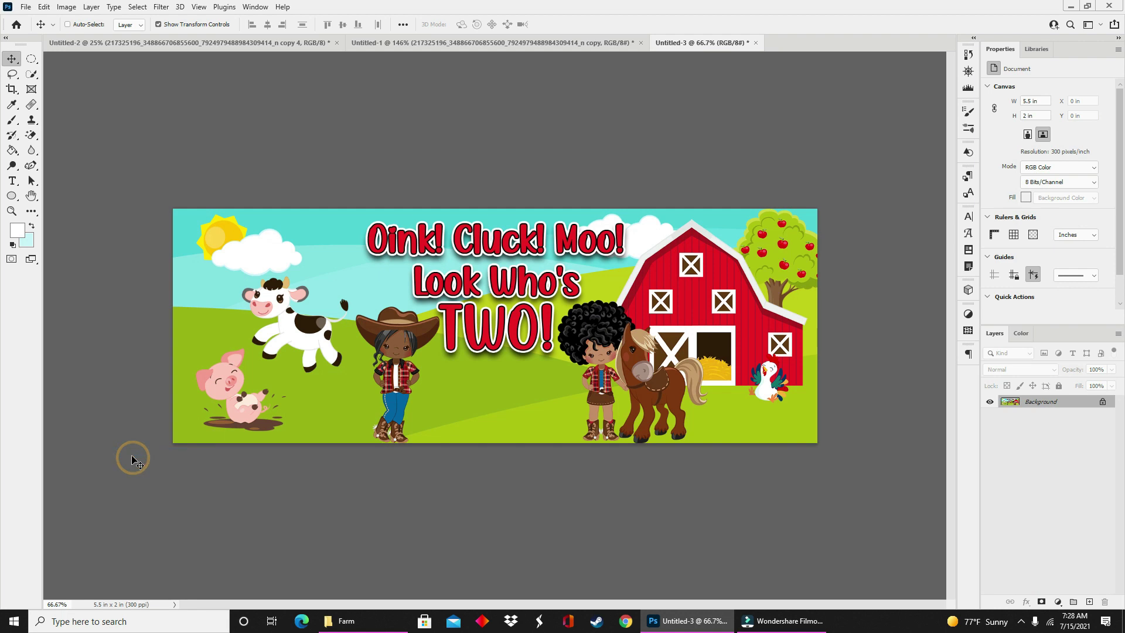
pyautogui.moveTo(691, 48); pyautogui.dragTo(781, 132)
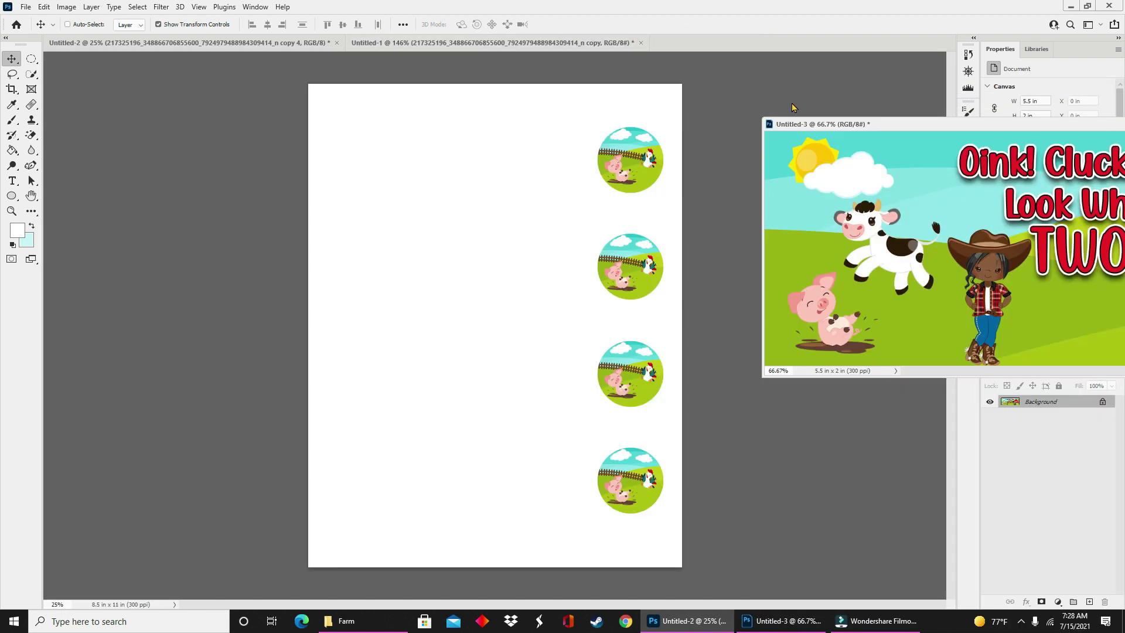
pyautogui.moveTo(1038, 312); pyautogui.dragTo(459, 184)
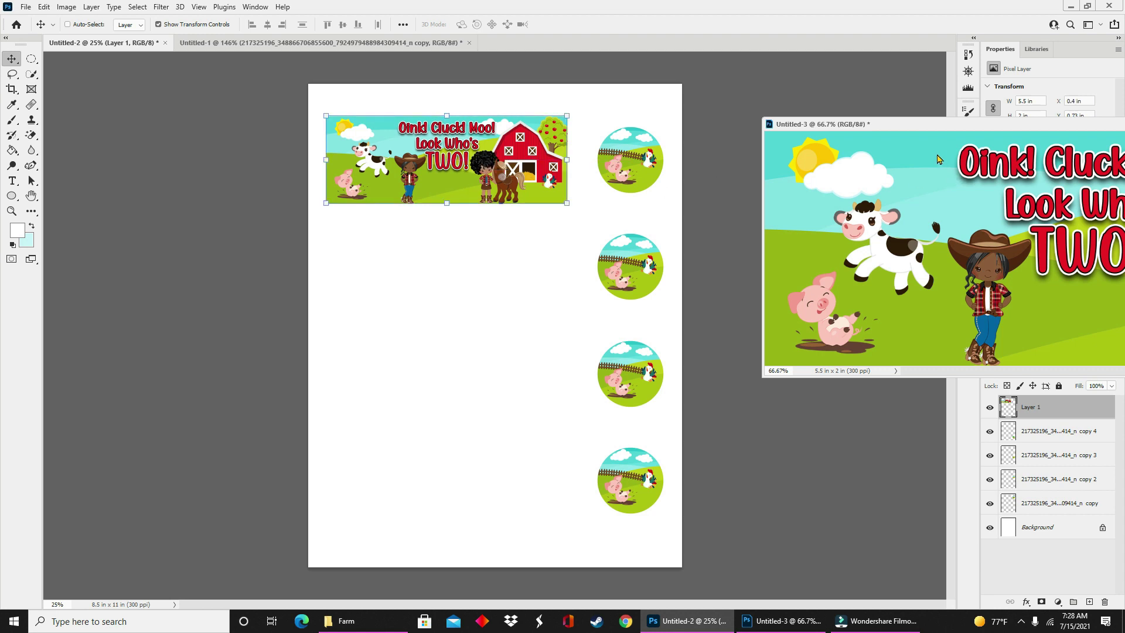
pyautogui.moveTo(891, 125); pyautogui.dragTo(604, 43)
# Step: Duplicate the banner on the Untitled-2 sheet and stack the copies in a column, making four banners in total
pyautogui.click(80, 43)
pyautogui.moveTo(1027, 410); pyautogui.dragTo(1089, 601)
pyautogui.moveTo(418, 173); pyautogui.dragTo(419, 280)
pyautogui.keyDown('shift'); pyautogui.click(1073, 438); pyautogui.keyUp('shift')
pyautogui.moveTo(1074, 439); pyautogui.dragTo(1090, 601)
pyautogui.moveTo(527, 183); pyautogui.dragTo(501, 398)
# Step: Fine-tune the vertical positions of the lower two banners to line up with their circles, placing the lowest at about Y 8.03 in
pyautogui.click(1045, 434)
pyautogui.click(1043, 407)
pyautogui.moveTo(451, 495); pyautogui.dragTo(452, 507)
pyautogui.click(1044, 432)
pyautogui.moveTo(527, 375); pyautogui.dragTo(528, 372)
pyautogui.click(1076, 415)
pyautogui.moveTo(481, 496); pyautogui.dragTo(481, 484)
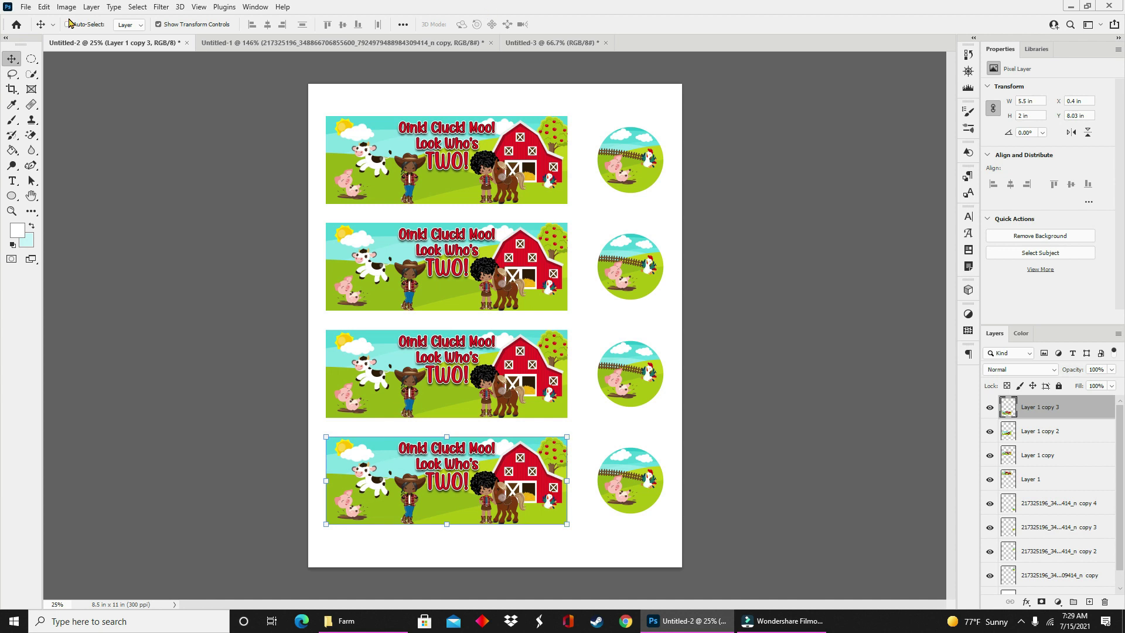
# Step: Flatten the sheet of banners and circles into a single background layer
pyautogui.click(25, 6)
pyautogui.moveTo(91, 7)
pyautogui.click(107, 453)
# Step: Save the flattened sheet on the computer as a PDF
pyautogui.click(21, 9)
pyautogui.click(35, 139)
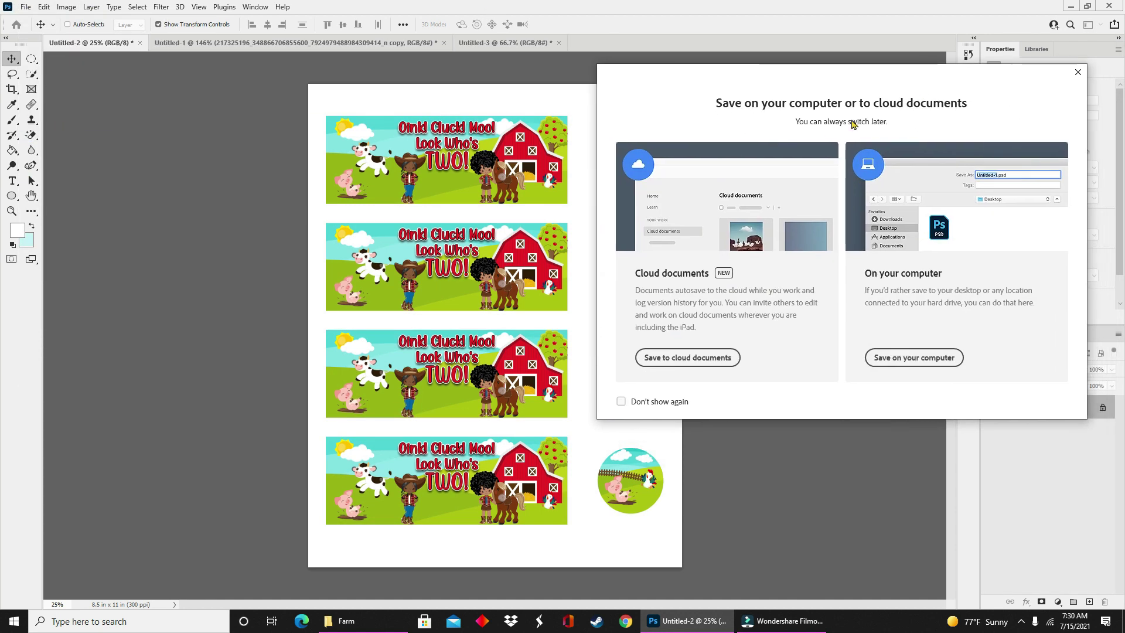
pyautogui.click(914, 358)
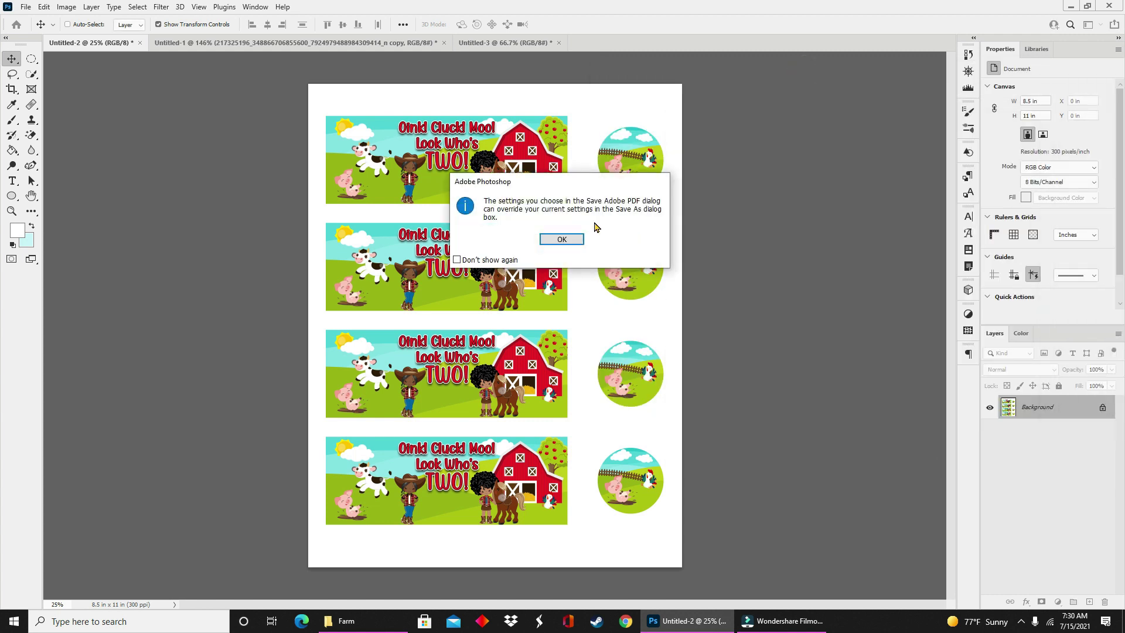
pyautogui.click(560, 238)
pyautogui.click(1017, 428)
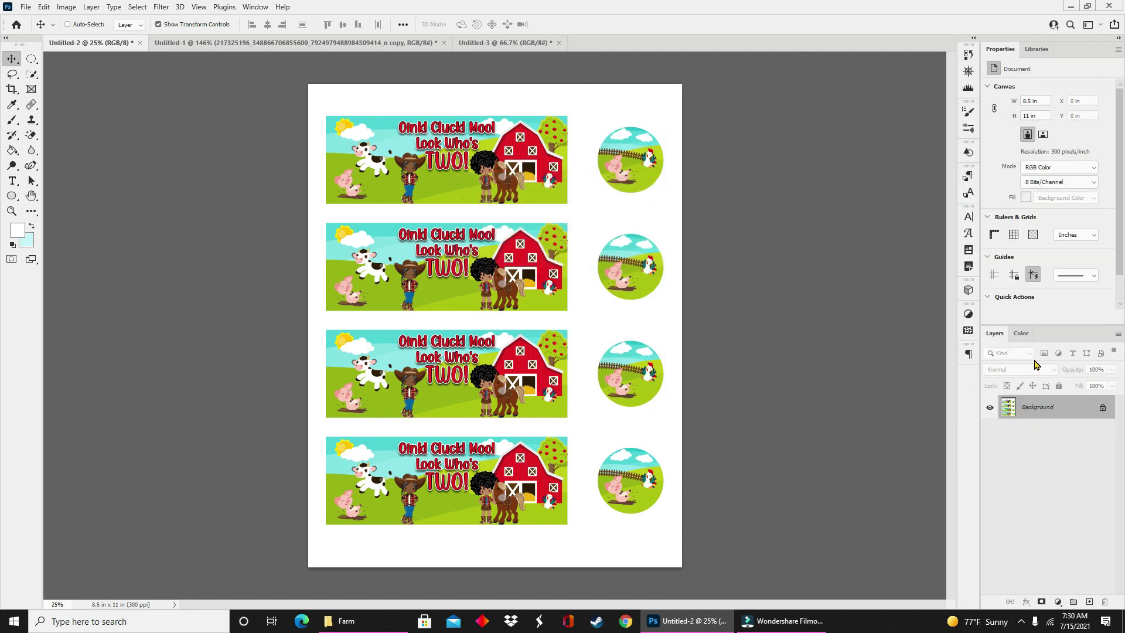